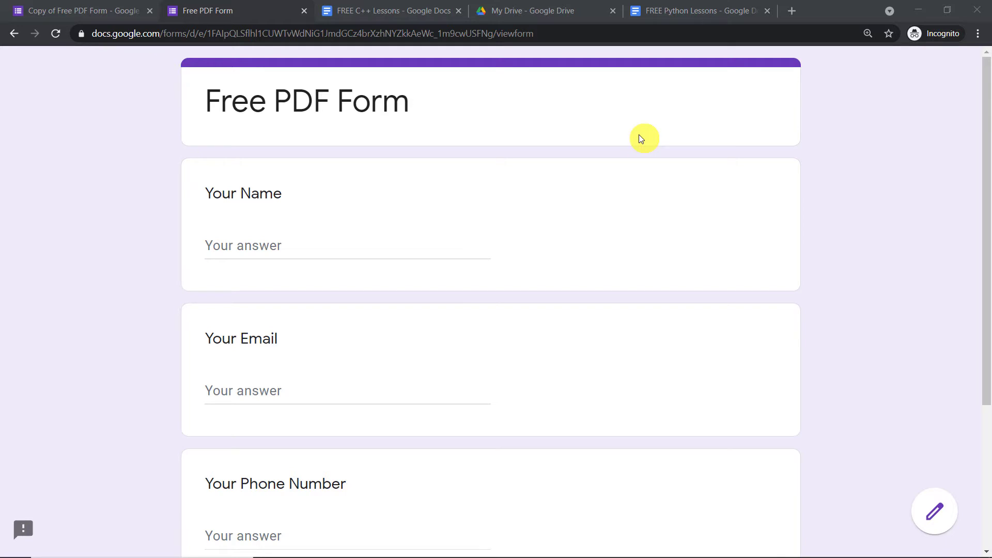
# - Enter the respondent's name, pasted e-mail and phone number, then show the FREE C++ Lessons doc
pyautogui.click(459, 242)
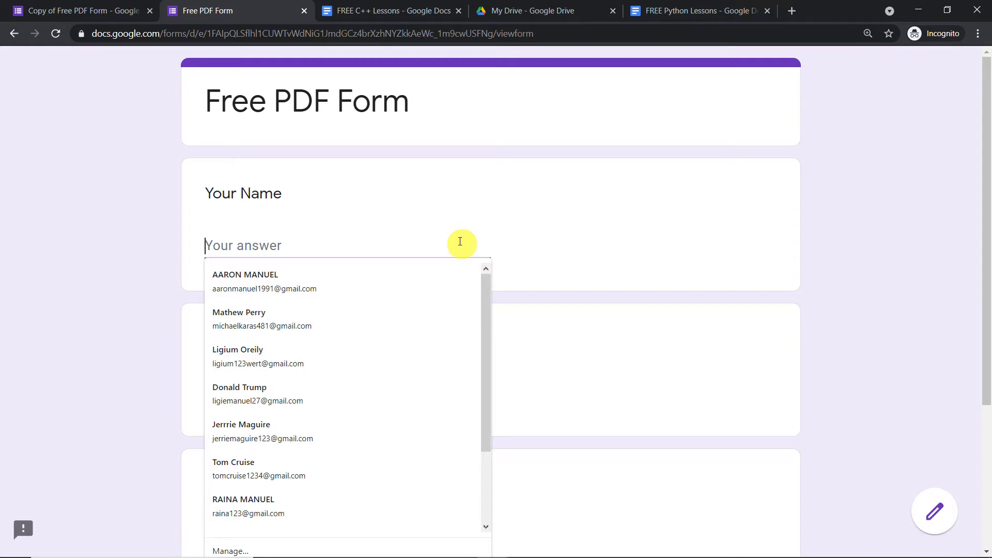
pyautogui.write('D')
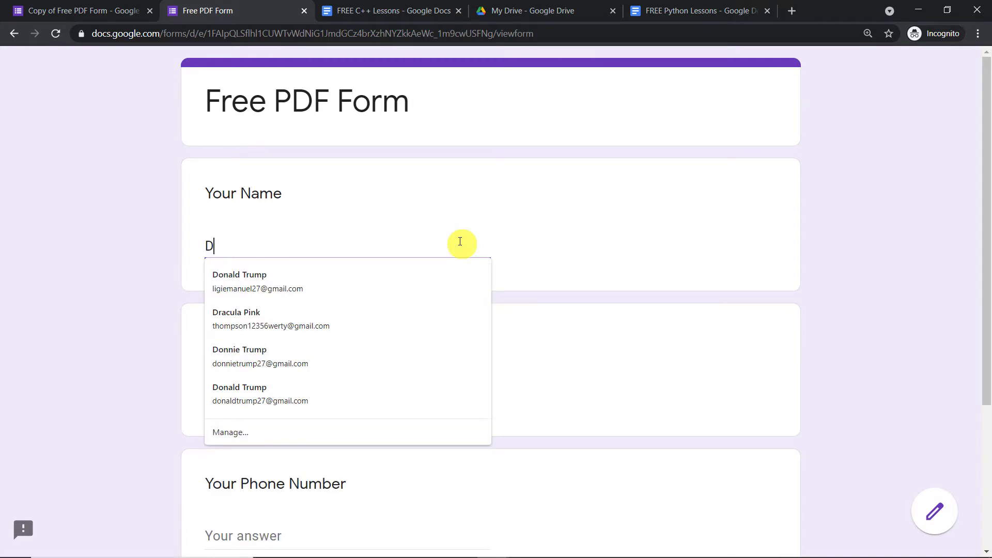
pyautogui.write('ar')
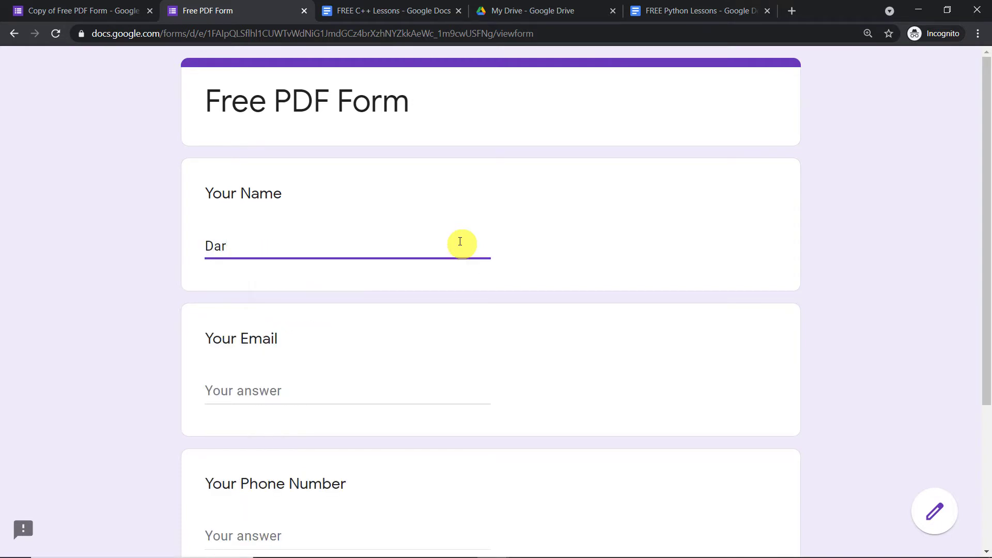
pyautogui.write('ius')
pyautogui.click(325, 401)
pyautogui.rightClick(323, 400)
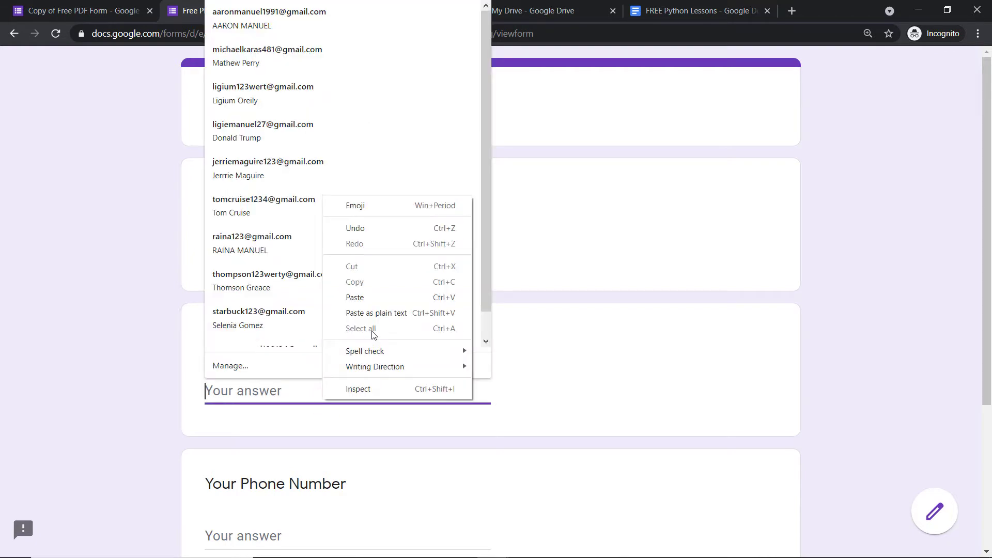
pyautogui.click(372, 298)
pyautogui.scroll(-4, 645, 383)
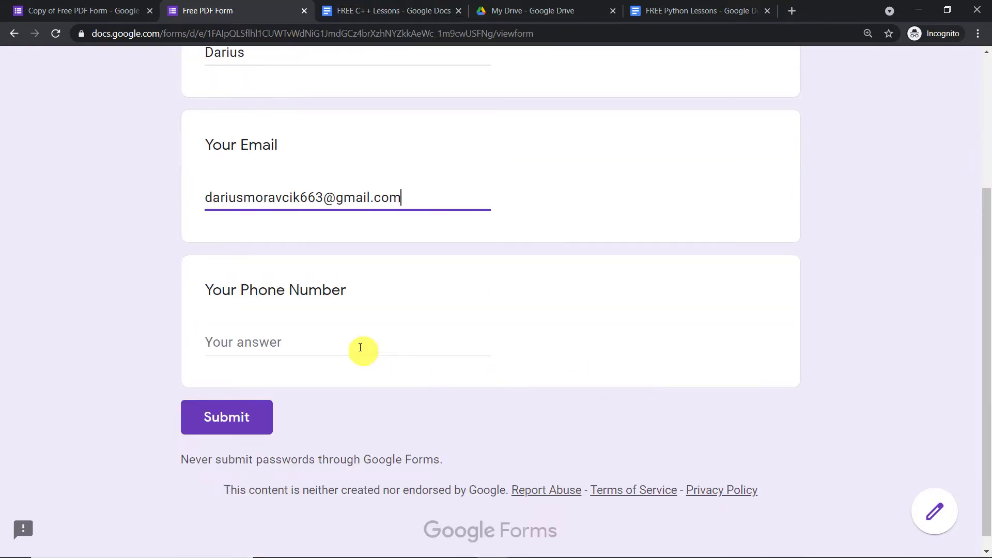
pyautogui.click(360, 346)
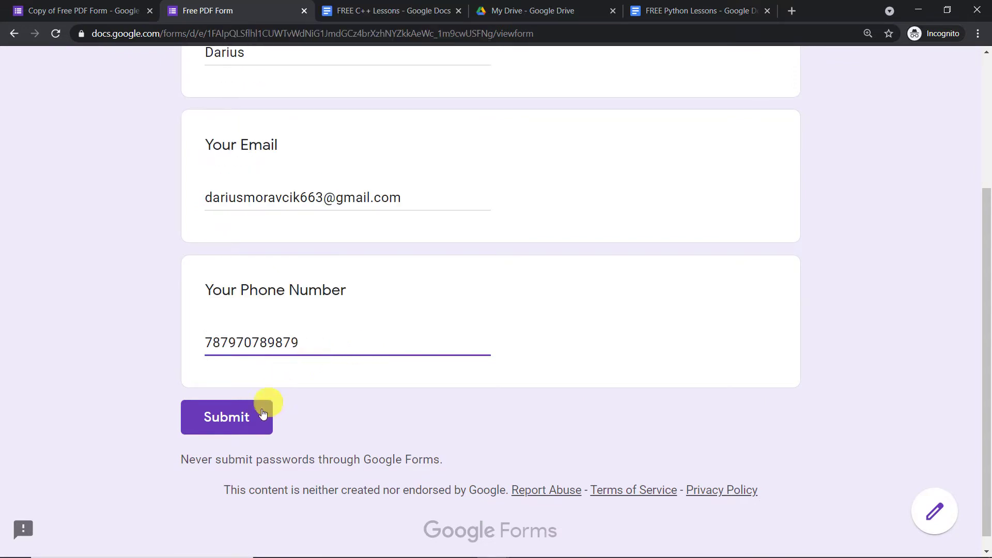
pyautogui.click(374, 11)
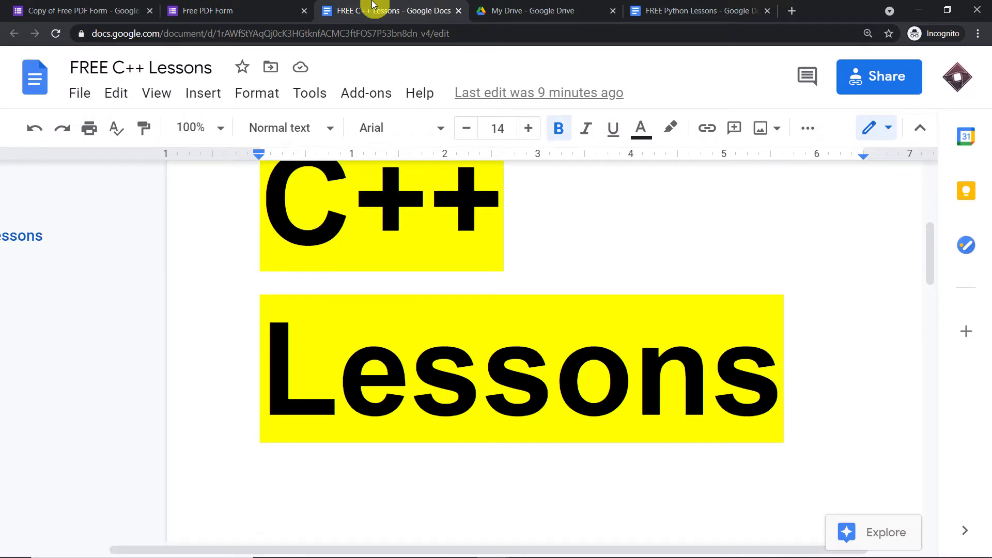
# - Look over the FREE C++ Lessons document, then submit the completed Free PDF Form
pyautogui.scroll(5, 450, 248)
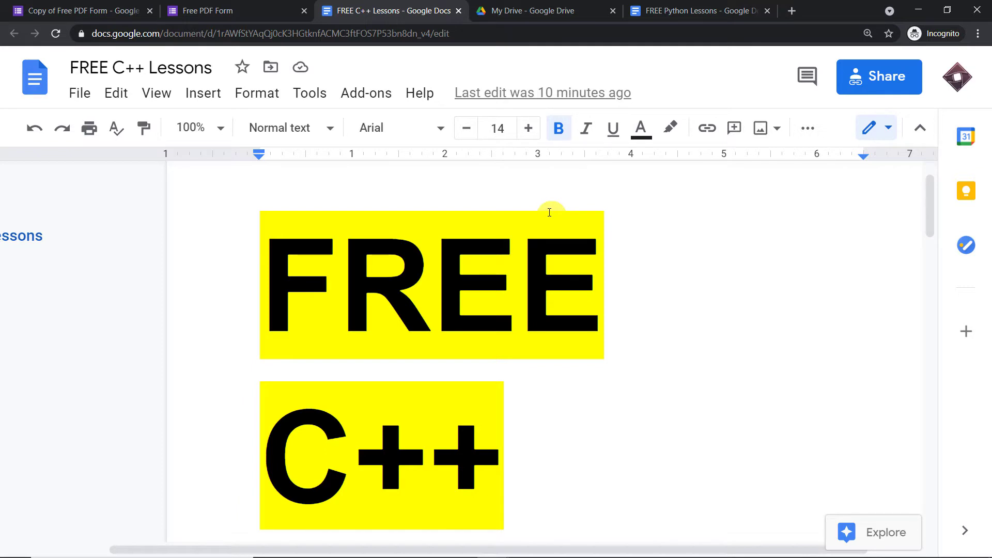
pyautogui.click(253, 9)
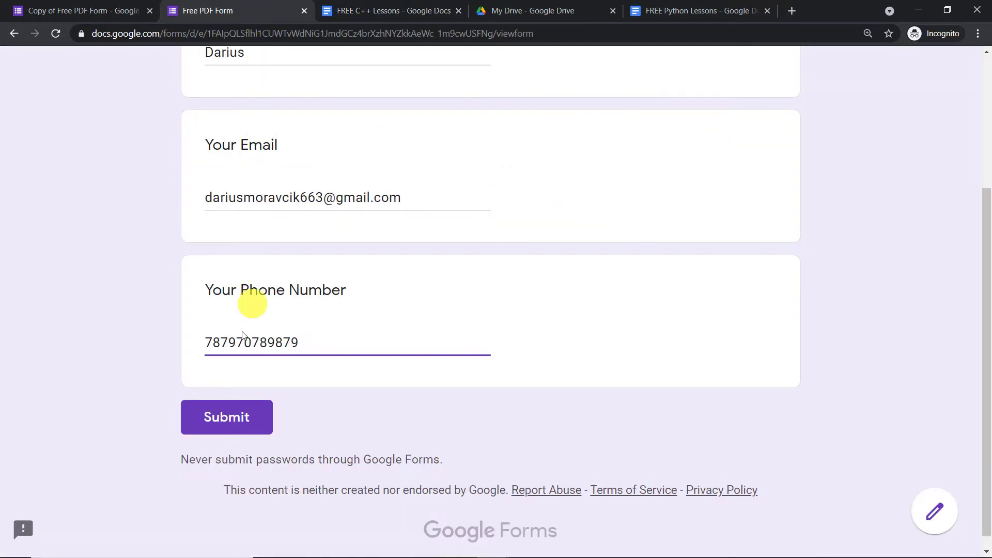
pyautogui.click(230, 419)
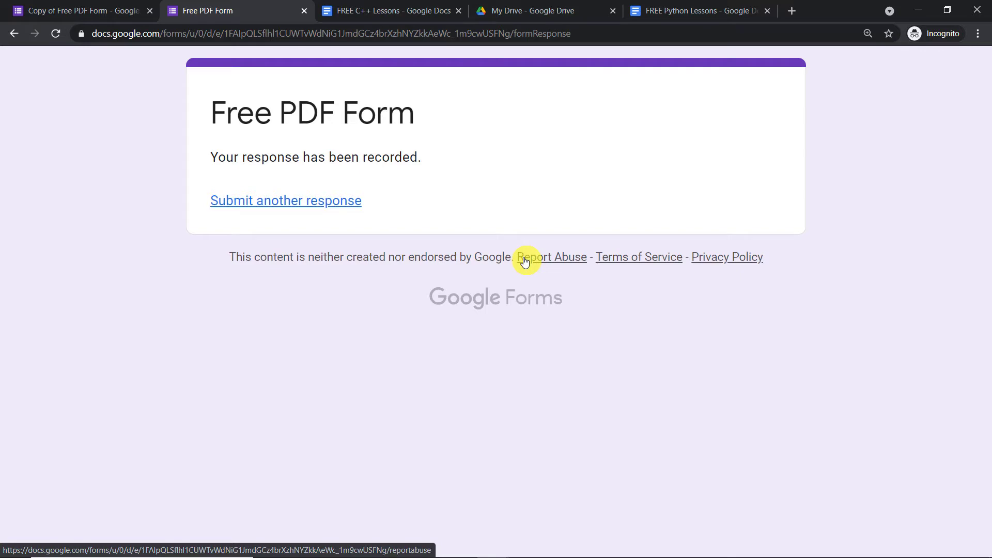
# - Bring the Gmail inbox window forward from the Chrome taskbar previews
pyautogui.moveTo(502, 554)
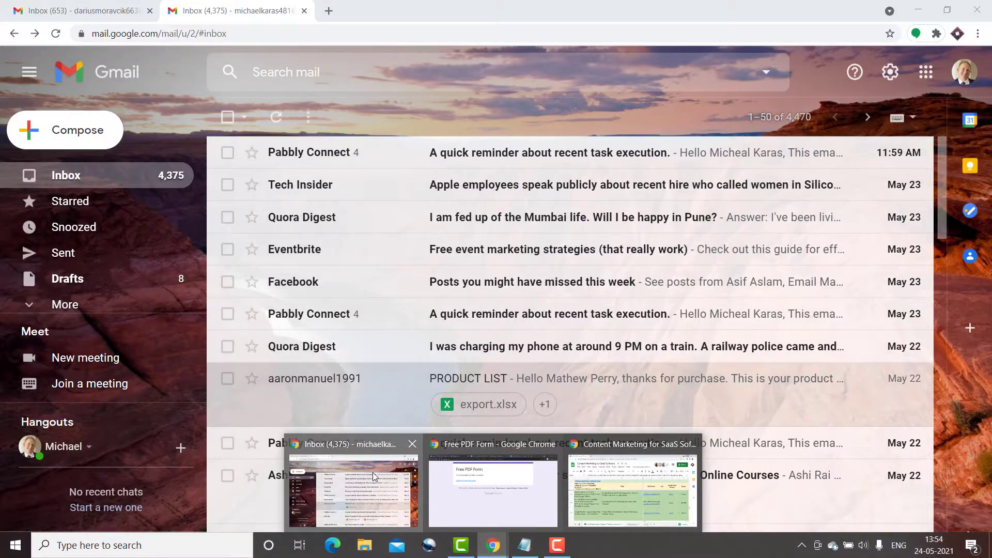
# - Open the Email With Attachment message in the respondent's Gmail inbox
pyautogui.click(373, 472)
pyautogui.click(81, 16)
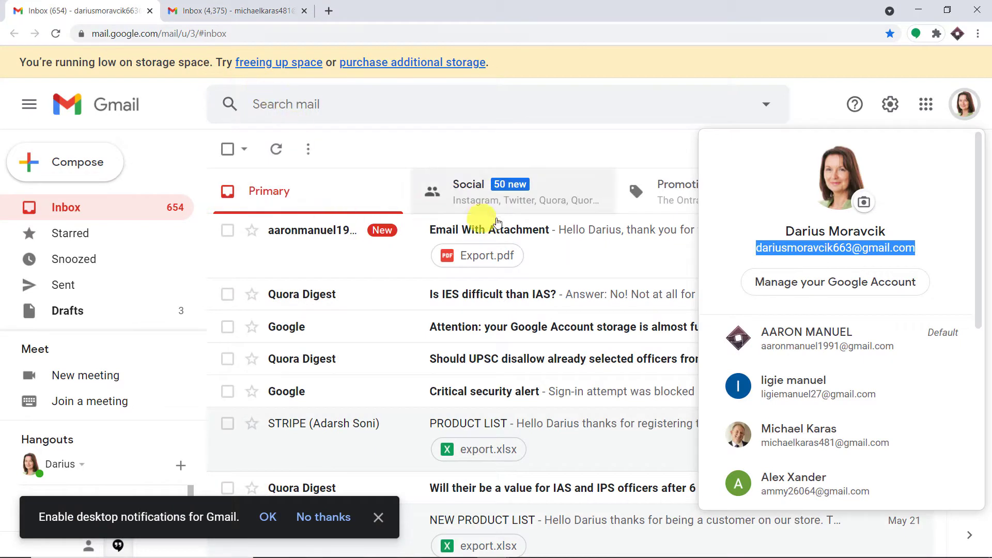
pyautogui.click(817, 92)
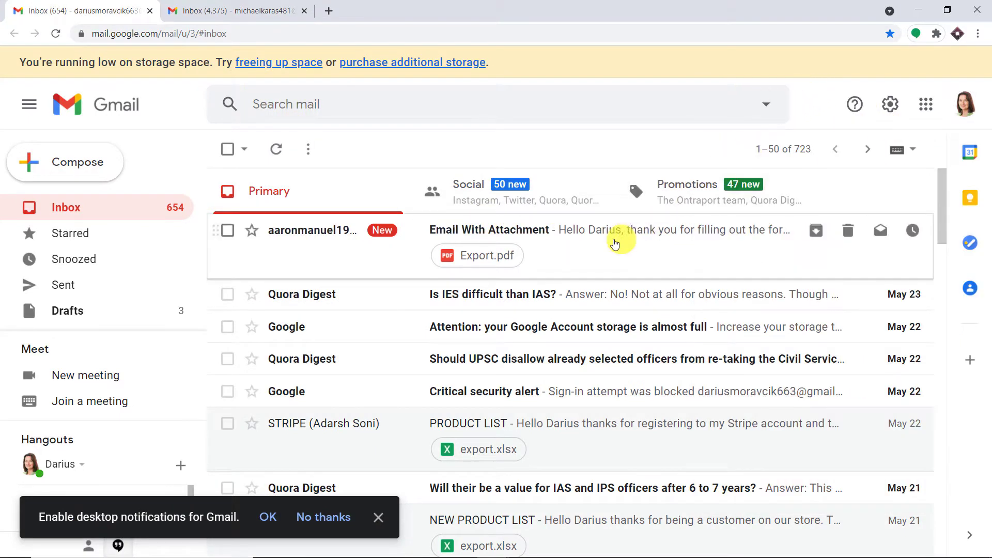
pyautogui.click(610, 243)
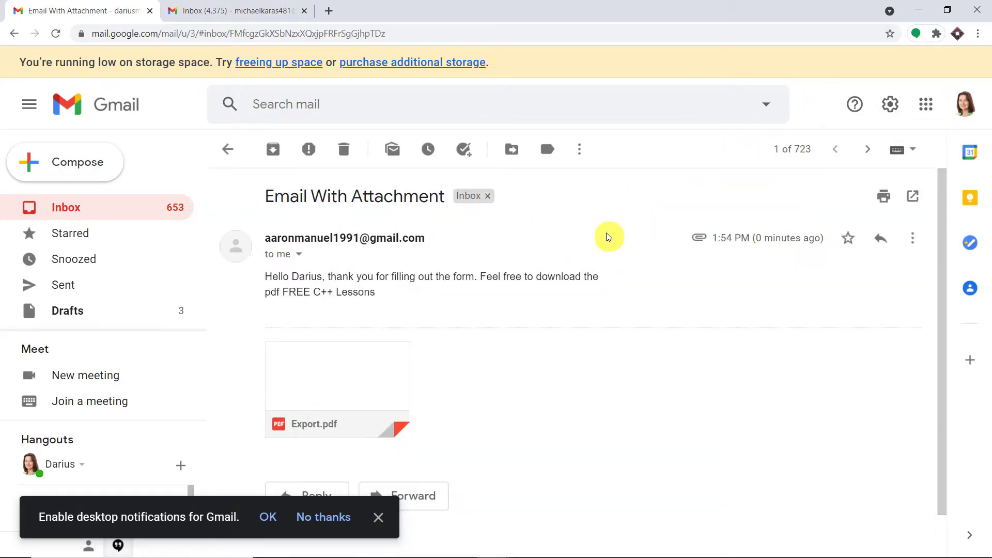
# - Preview the Export.pdf attachment and scroll through the FREE C++ Lessons copy
pyautogui.click(352, 366)
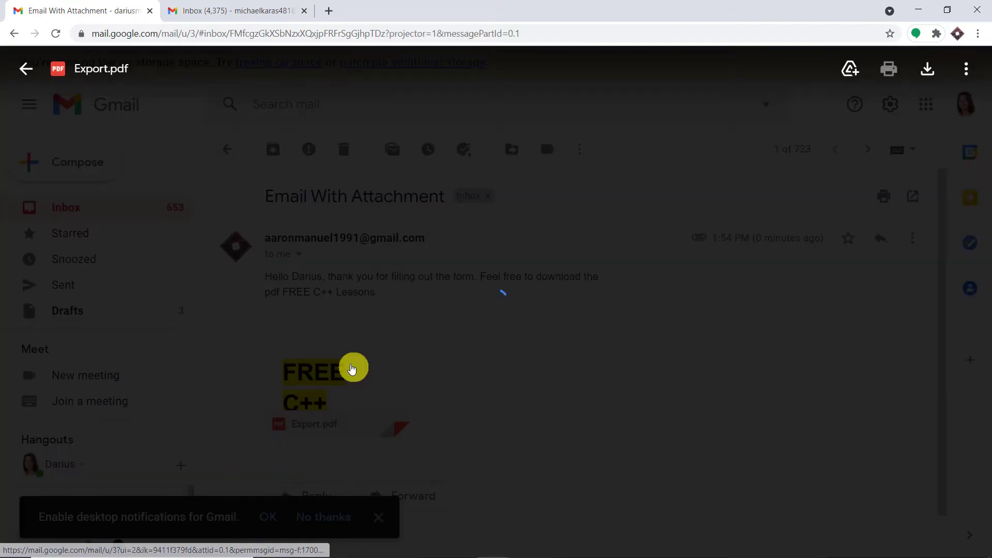
pyautogui.scroll(-12, 657, 274)
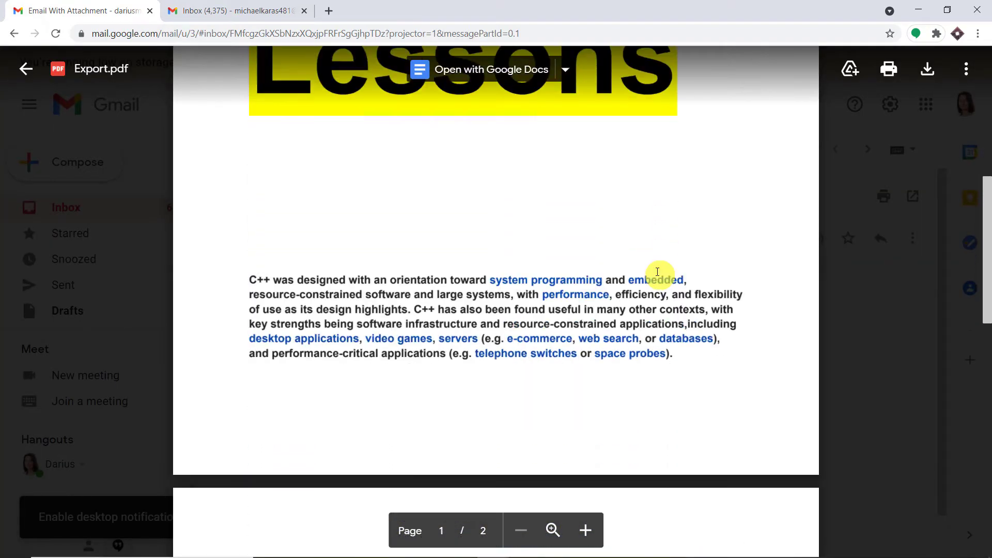
pyautogui.scroll(-7, 657, 272)
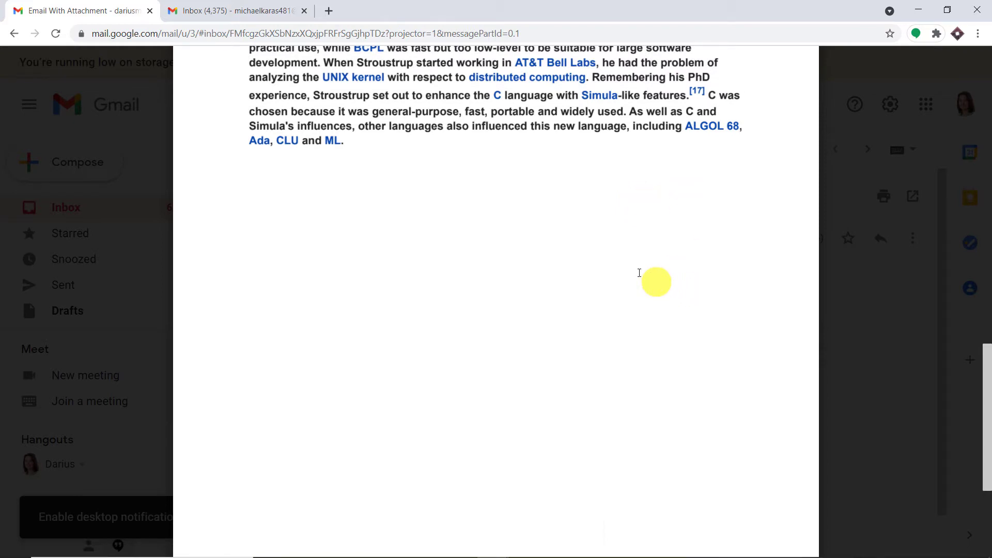
pyautogui.moveTo(553, 556)
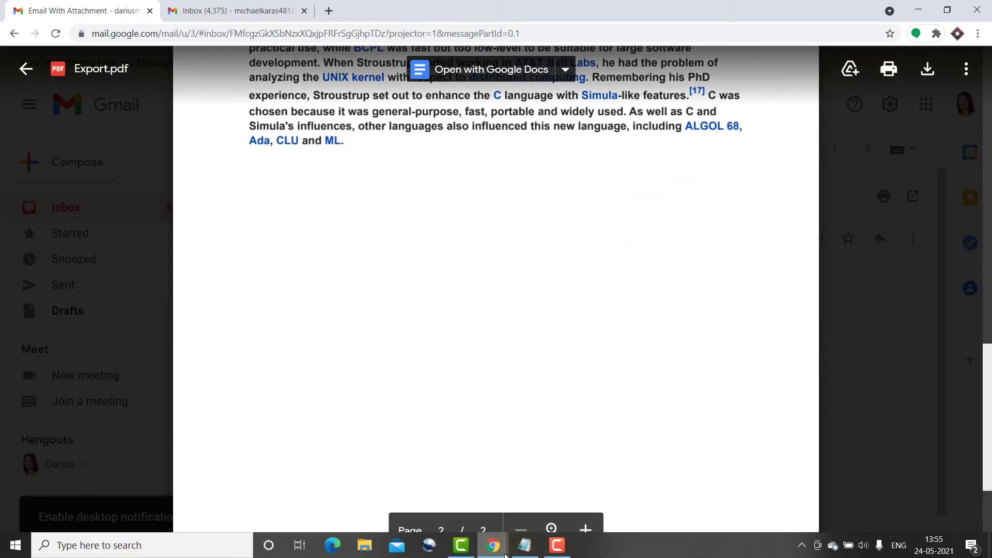
pyautogui.moveTo(492, 545)
pyautogui.moveTo(494, 501)
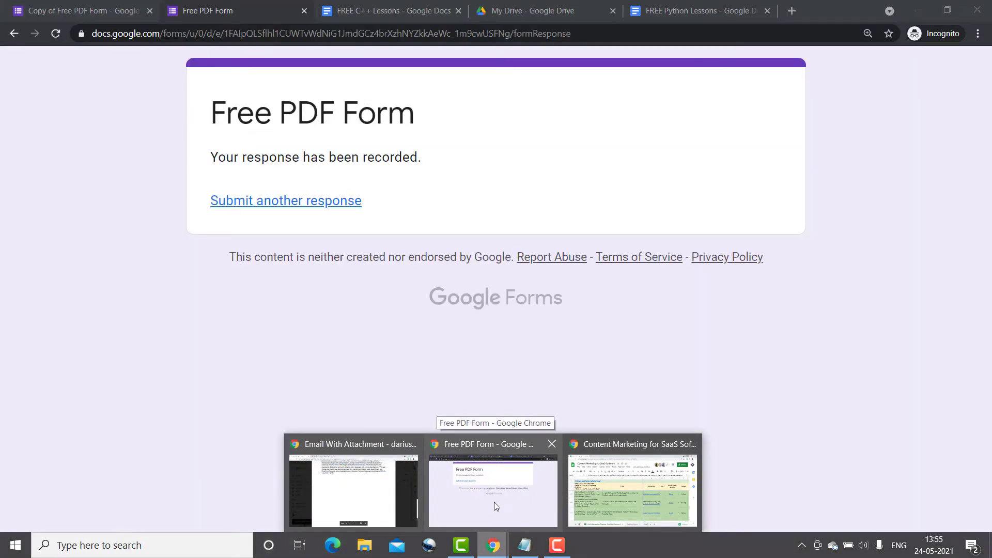
# - Load pabbly.com in a new tab of the Free PDF Form's Chrome window
pyautogui.click(491, 498)
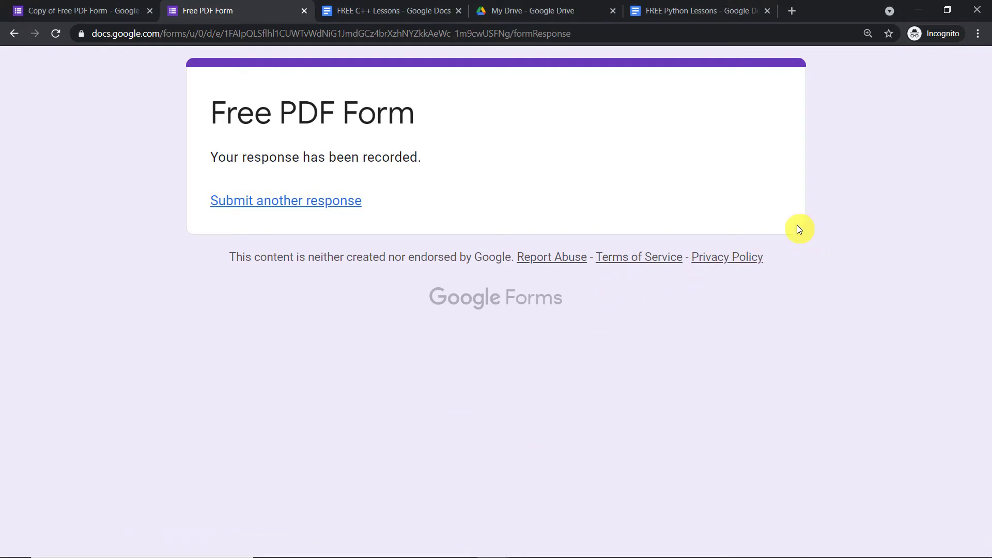
pyautogui.click(791, 11)
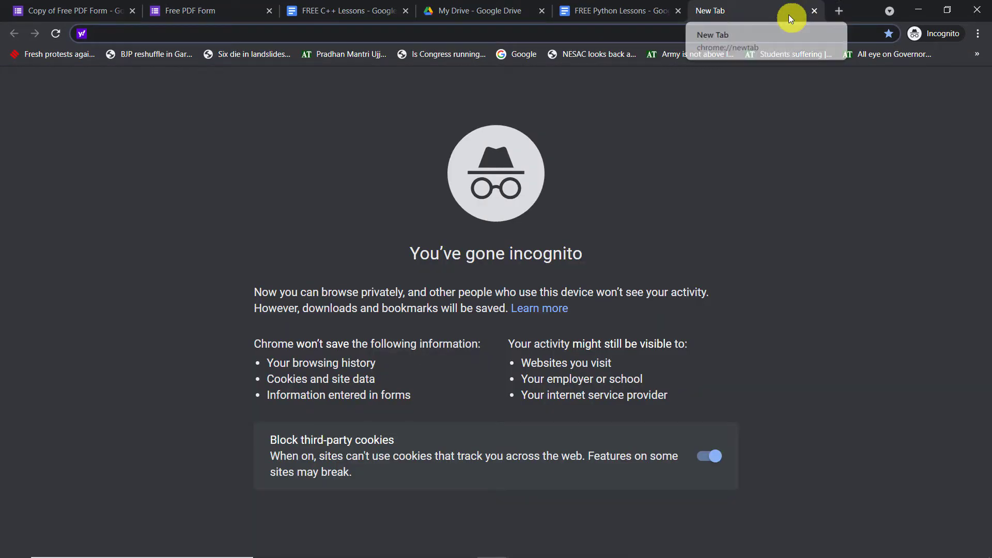
pyautogui.write('pabbly.com')
pyautogui.press('Return')
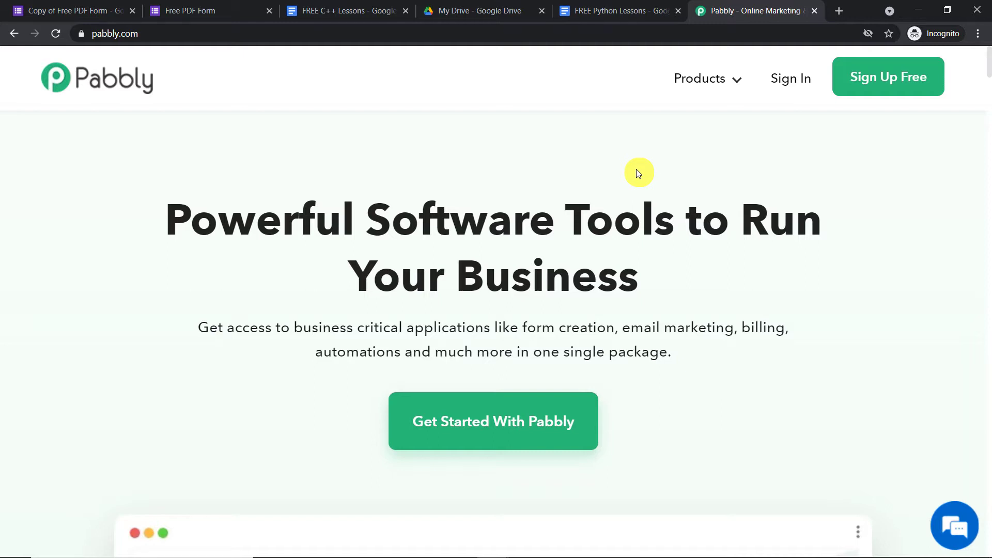
# - Sign in to Pabbly and launch Pabbly Connect from the All Apps list
pyautogui.click(786, 85)
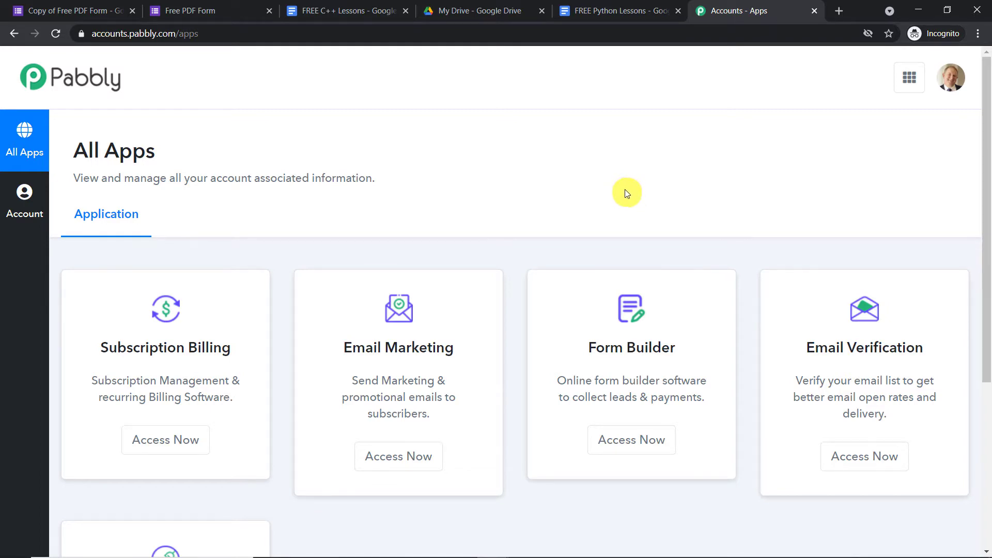
pyautogui.scroll(-5, 637, 203)
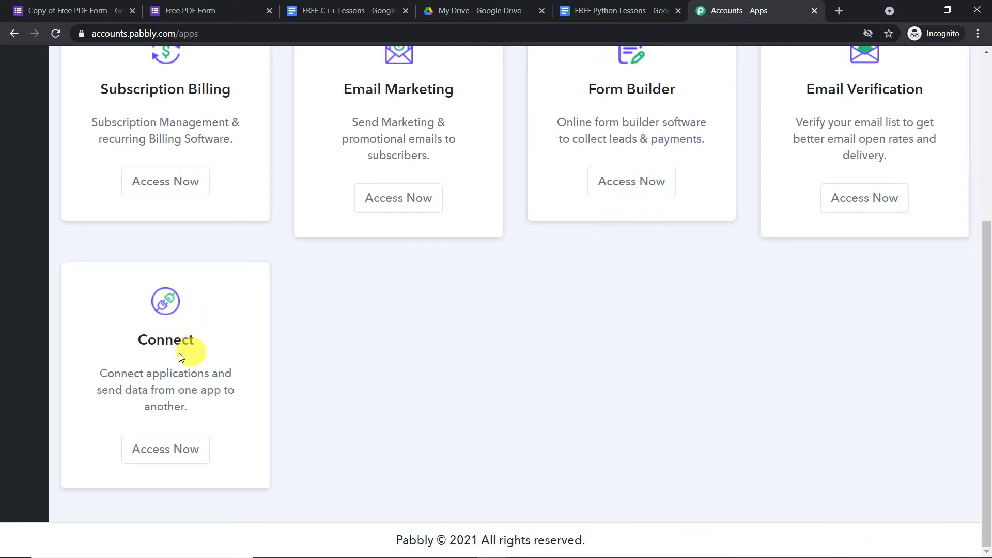
pyautogui.click(180, 450)
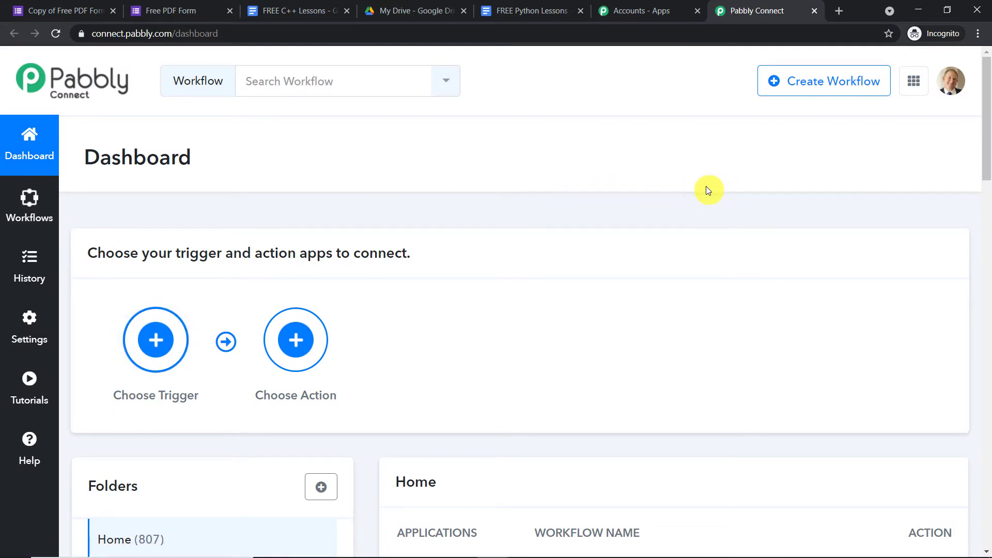
# - Disable the Google Forms to Google Drive (Email) workflow with its Action toggle
pyautogui.scroll(-5, 713, 218)
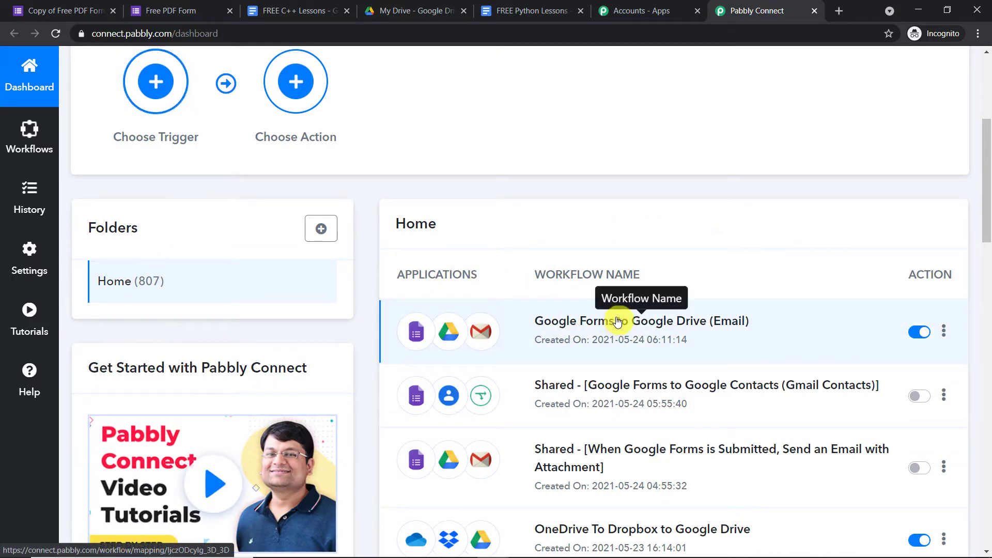
pyautogui.click(917, 332)
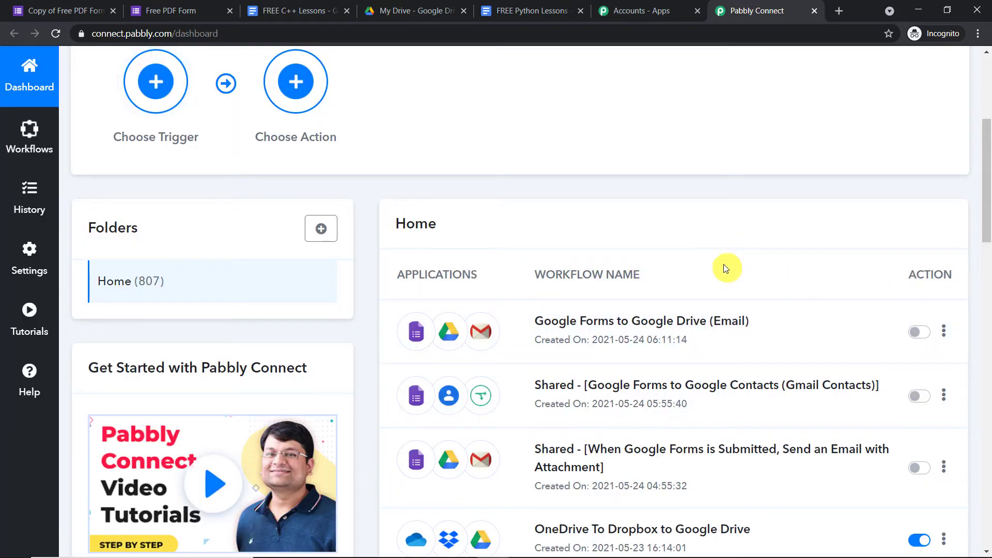
pyautogui.scroll(5, 710, 266)
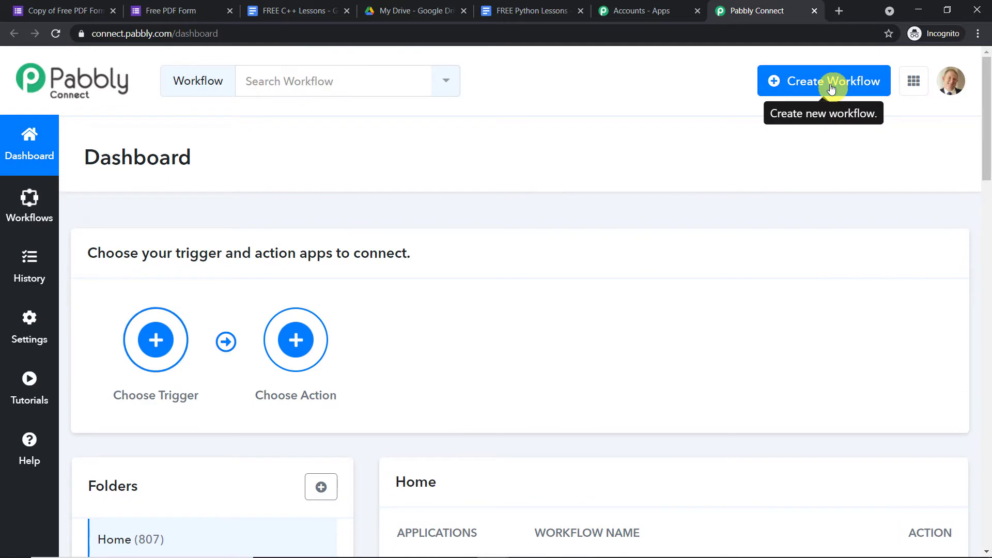
pyautogui.scroll(-4, 721, 351)
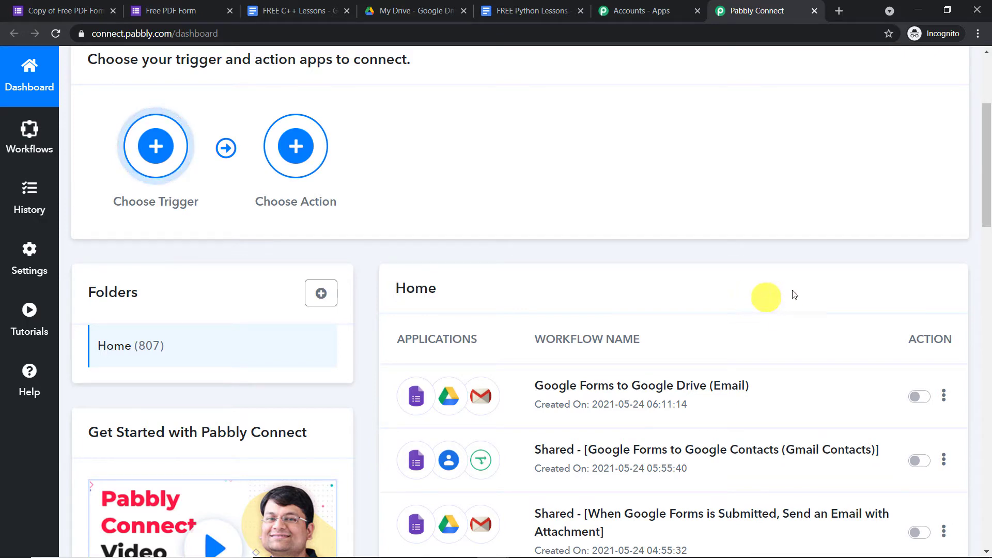
pyautogui.scroll(4, 861, 246)
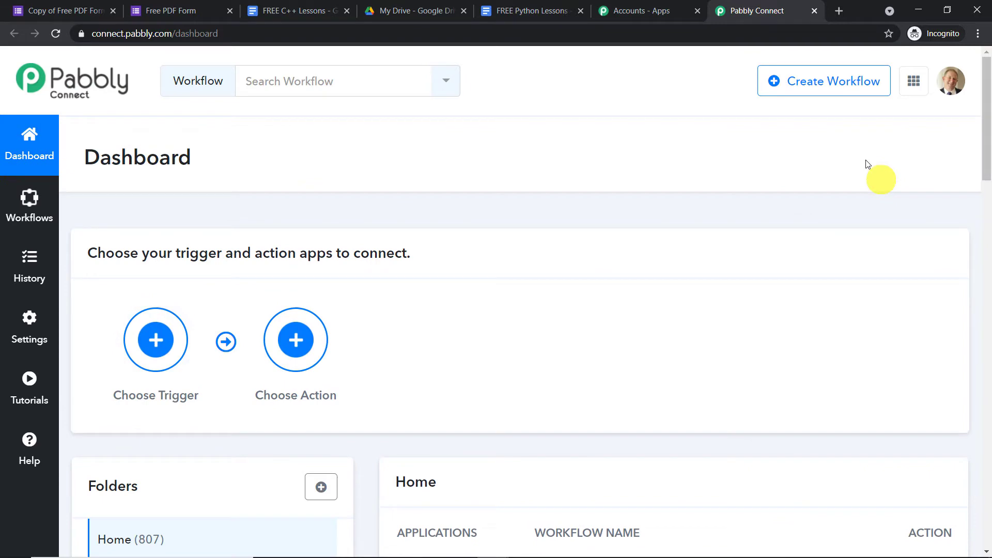
# - Create a workflow named 'Google Forms To Google Drive To Gmail (Attachment )'
pyautogui.click(816, 84)
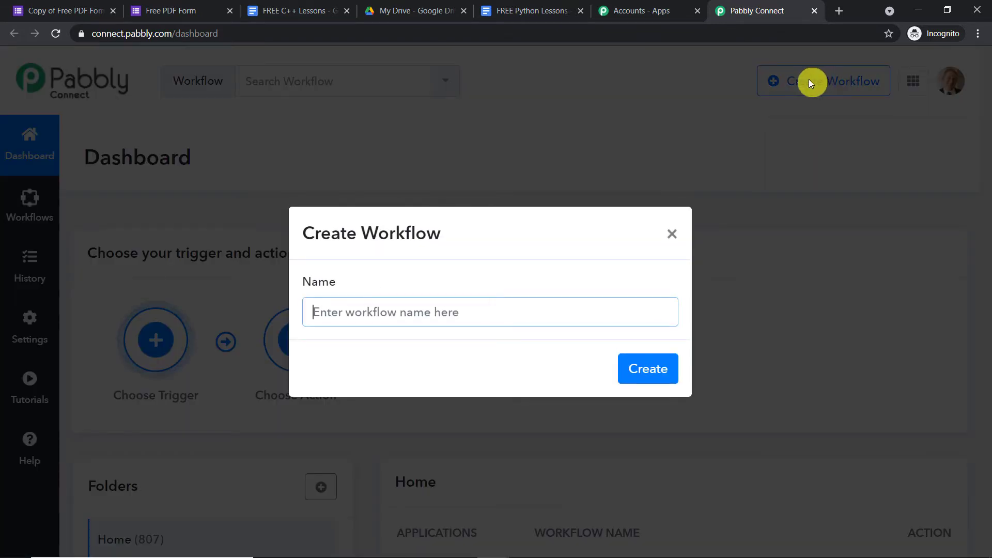
pyautogui.write('Google')
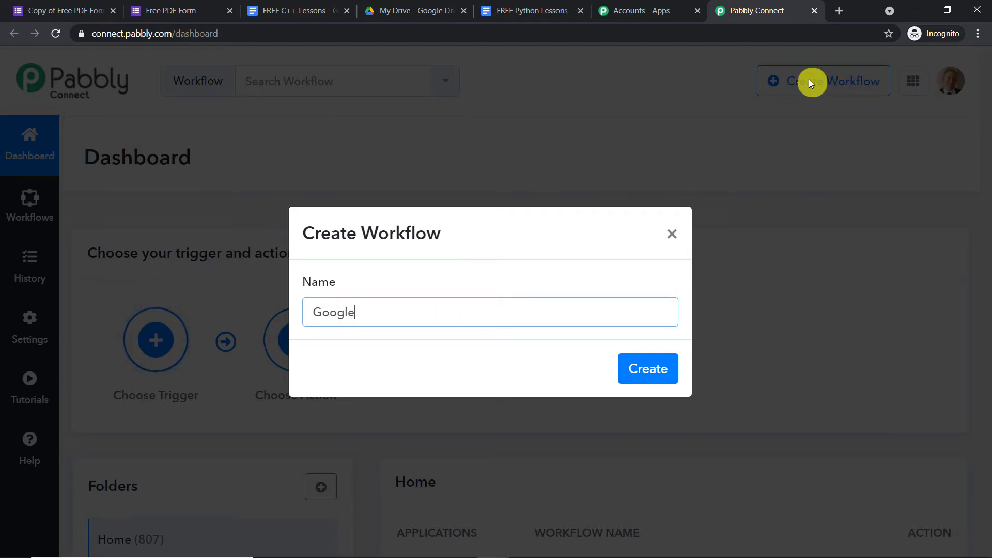
pyautogui.write(' Forms To Google Drive to ')
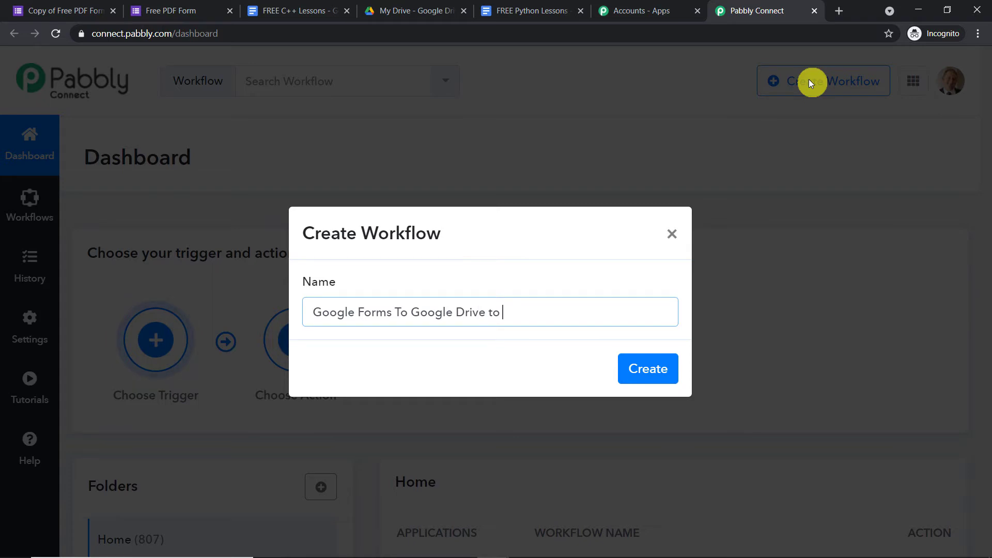
pyautogui.write('To Gmail')
pyautogui.write('(Attachment )')
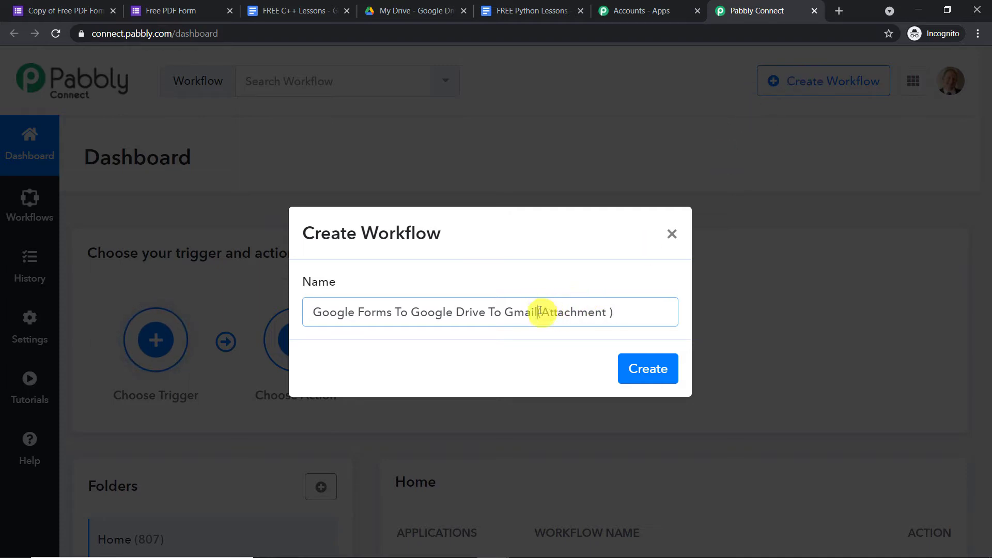
pyautogui.click(658, 375)
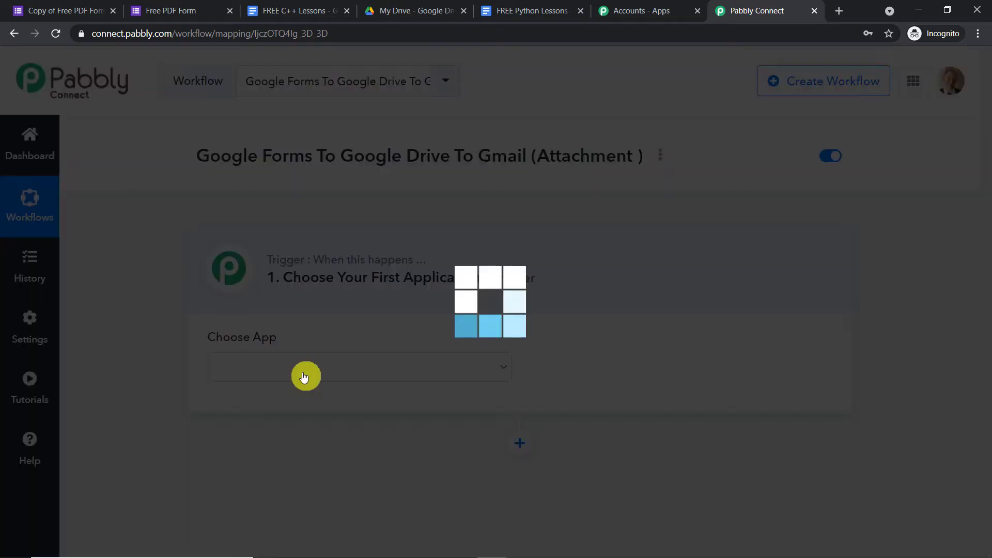
# - Set the trigger app to Google Forms with the New Response in Spreadsheet event
pyautogui.click(304, 374)
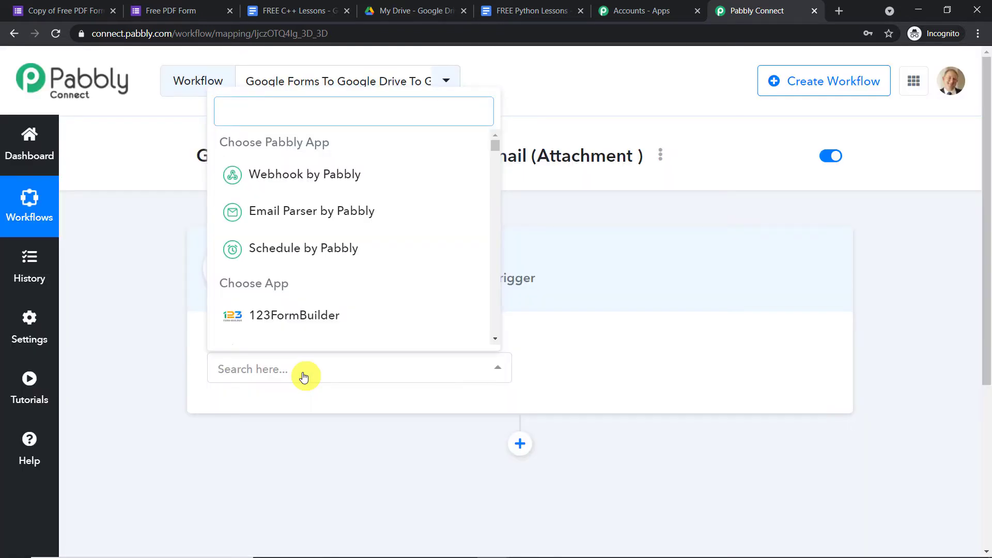
pyautogui.write('goog')
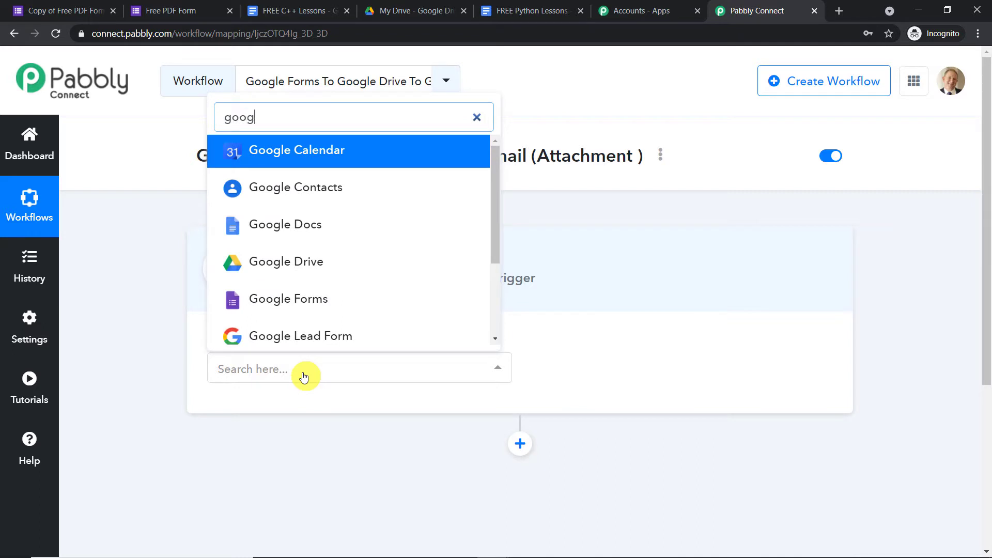
pyautogui.click(300, 300)
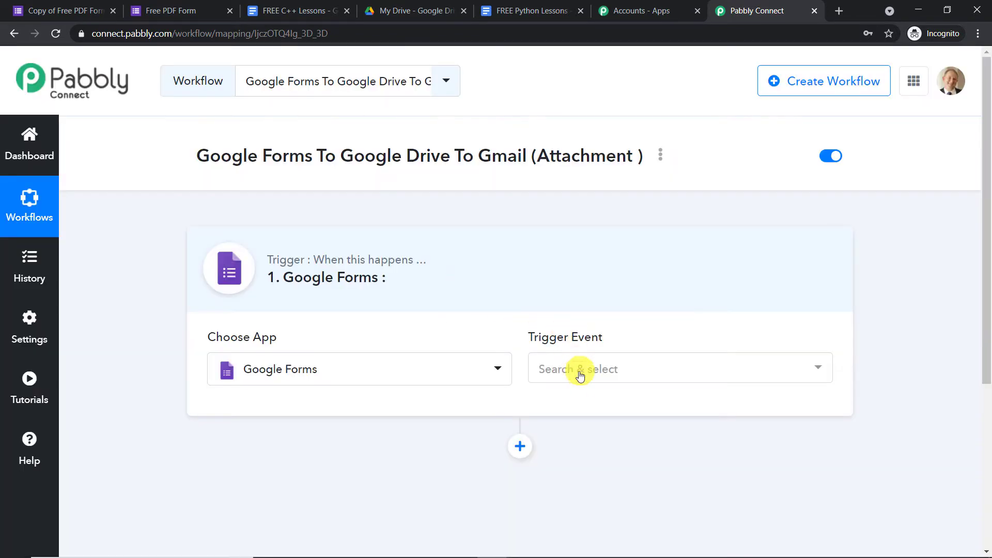
pyautogui.click(579, 374)
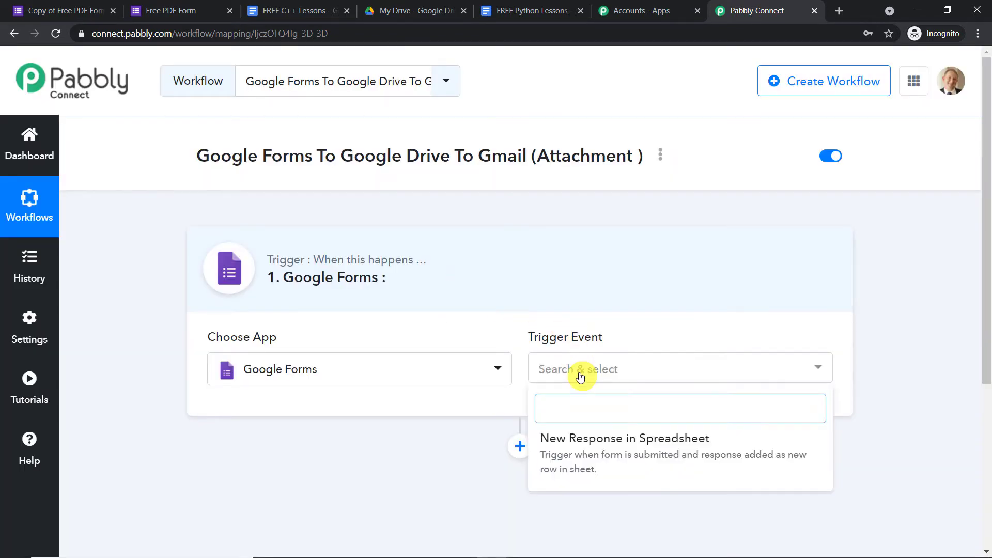
pyautogui.click(602, 444)
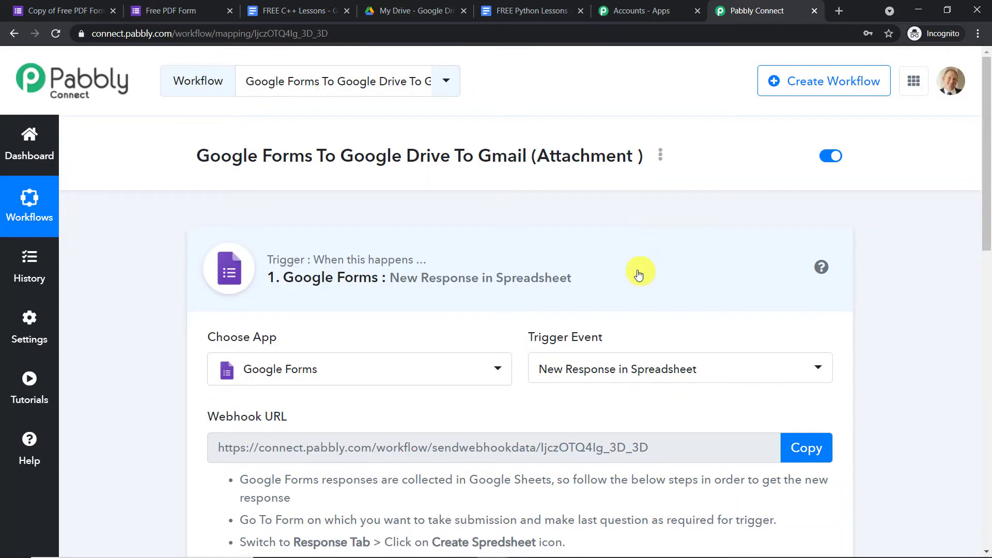
# - Read through the webhook setup instructions, then switch to the Copy of Free PDF Form
pyautogui.scroll(-3, 639, 273)
pyautogui.scroll(-1, 638, 278)
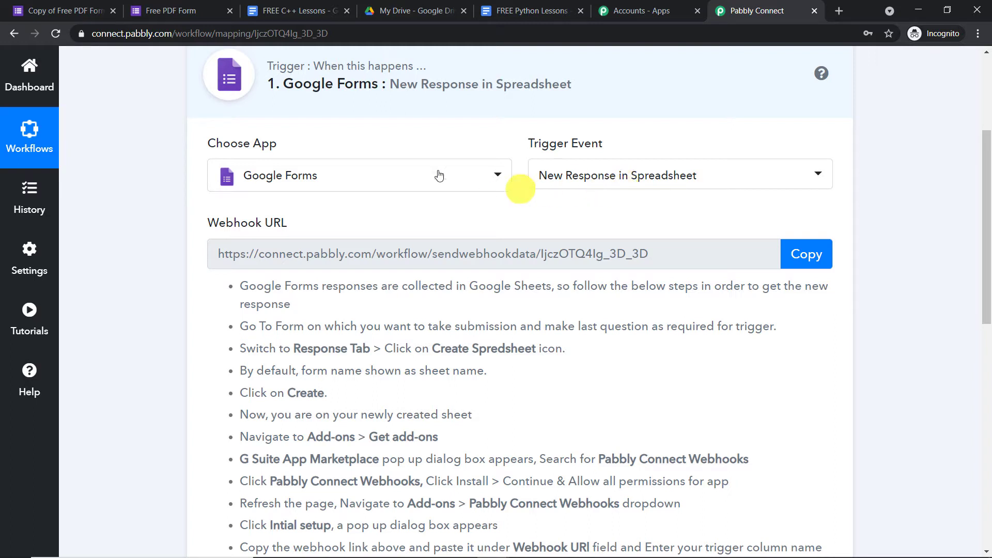
pyautogui.click(80, 4)
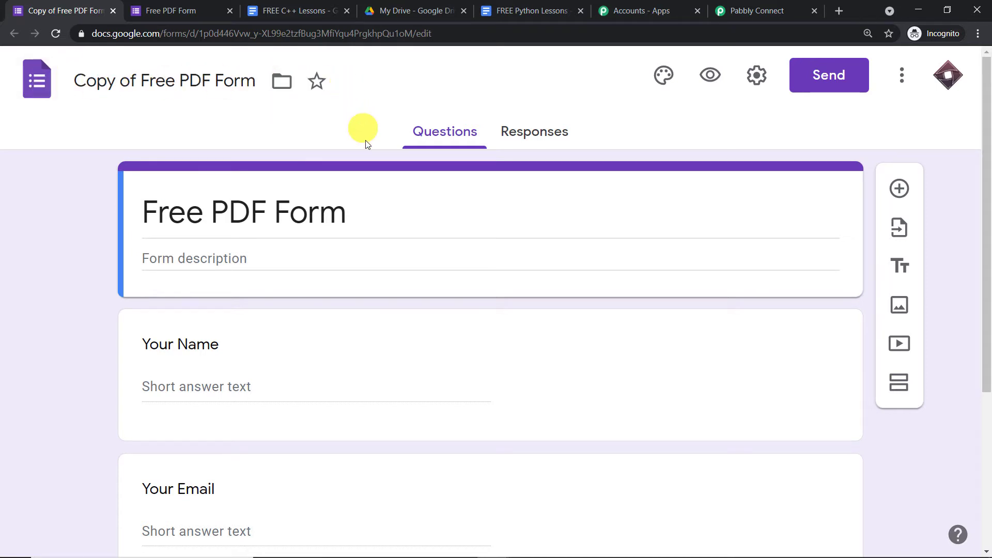
# - Turn on Required for the final 'Your Phone Number' question in Copy of Free PDF Form
pyautogui.scroll(-5, 382, 204)
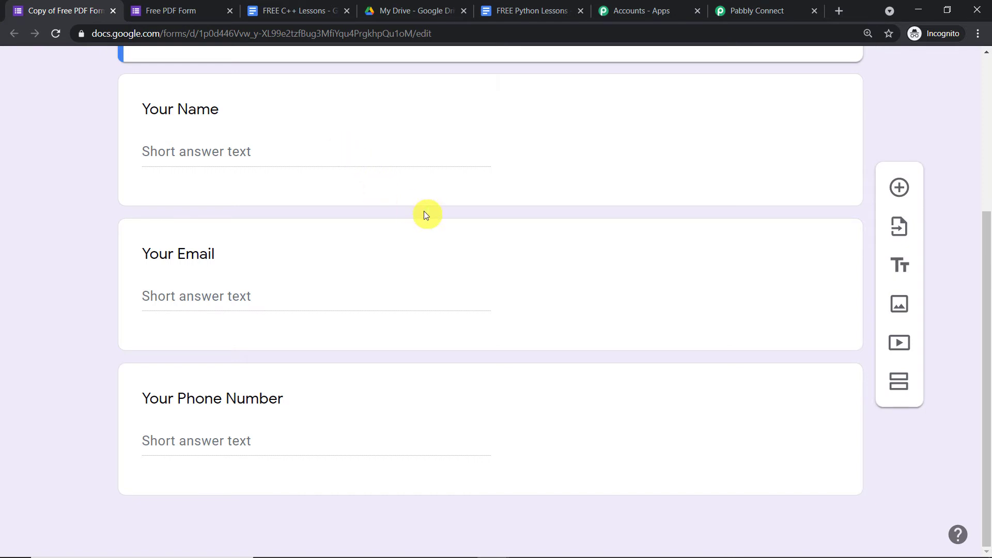
pyautogui.click(438, 368)
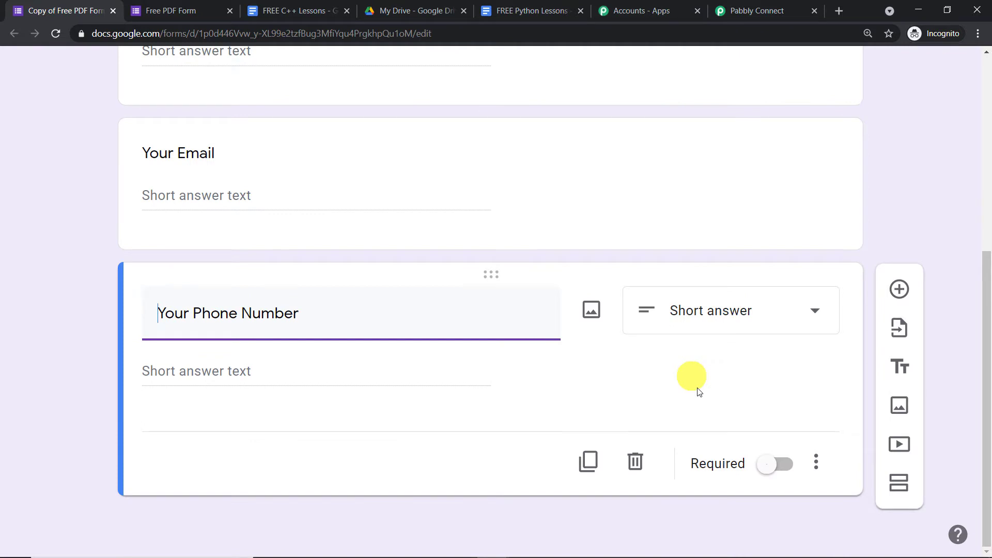
pyautogui.click(780, 463)
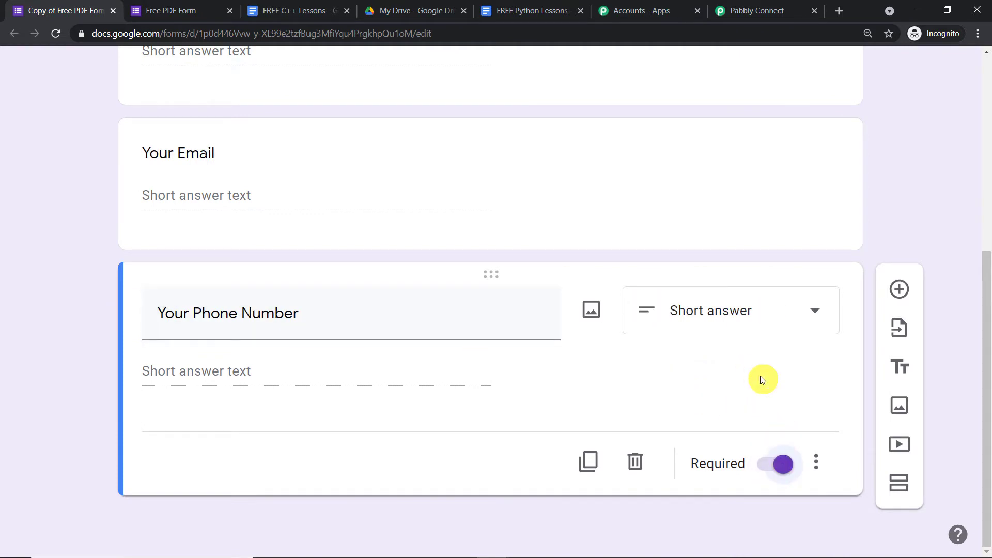
pyautogui.moveTo(986, 321); pyautogui.dragTo(985, 310)
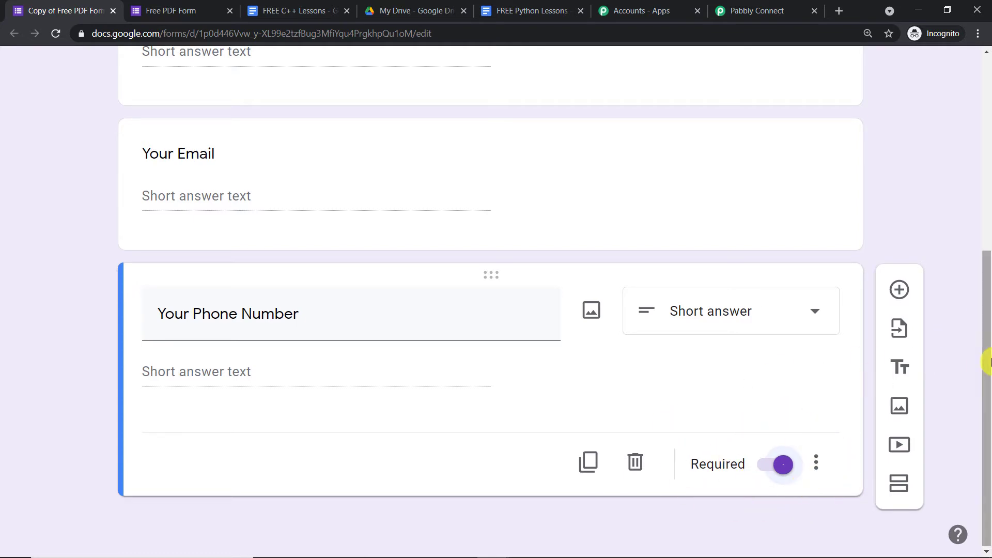
pyautogui.scroll(7, 988, 361)
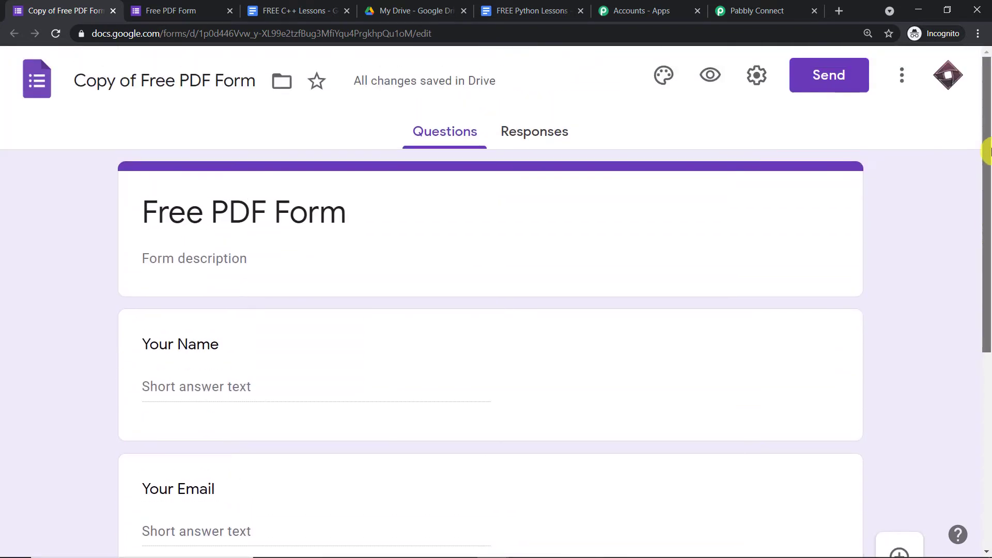
# - Link the form's responses to a new 'Copy of Free PDF Form (Responses)' spreadsheet and switch to it
pyautogui.click(532, 142)
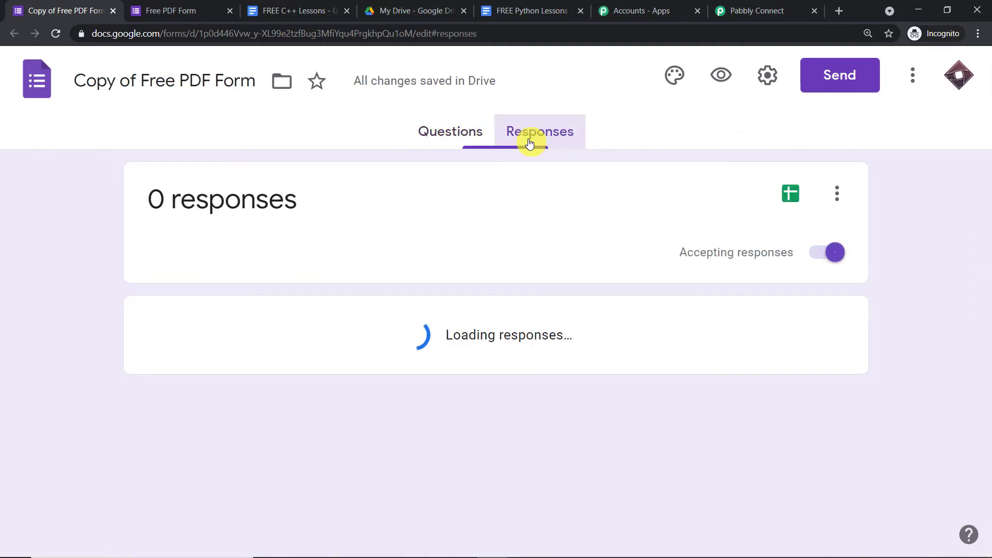
pyautogui.click(793, 198)
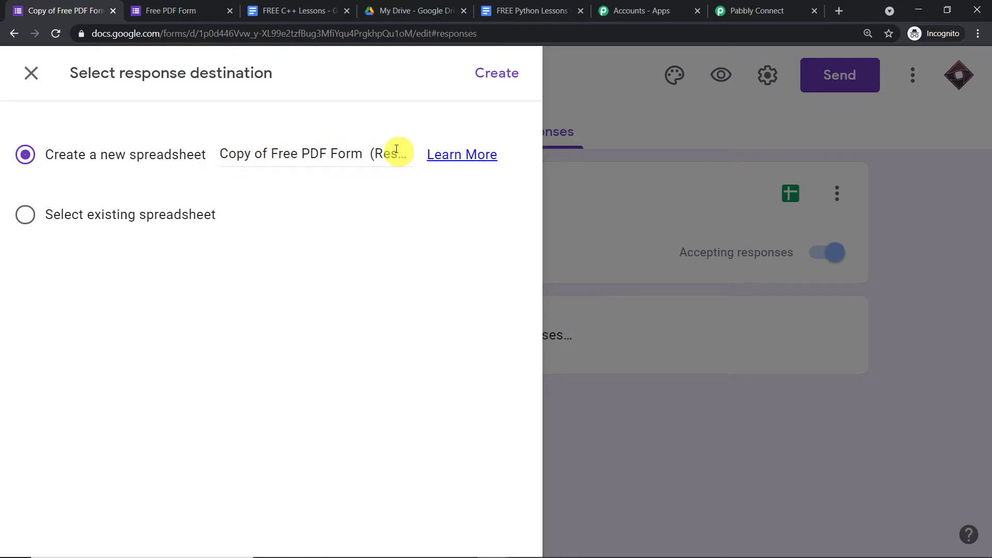
pyautogui.click(491, 74)
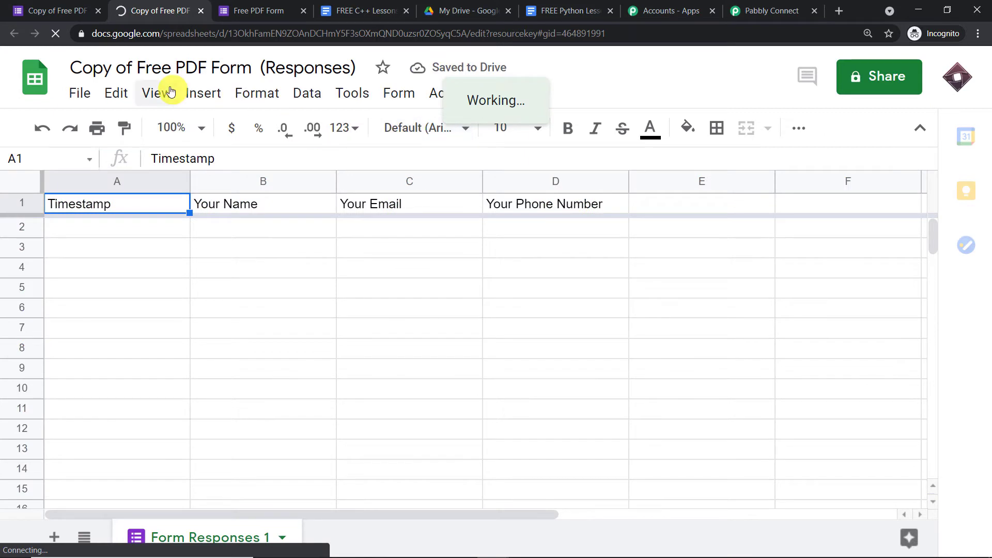
pyautogui.click(58, 8)
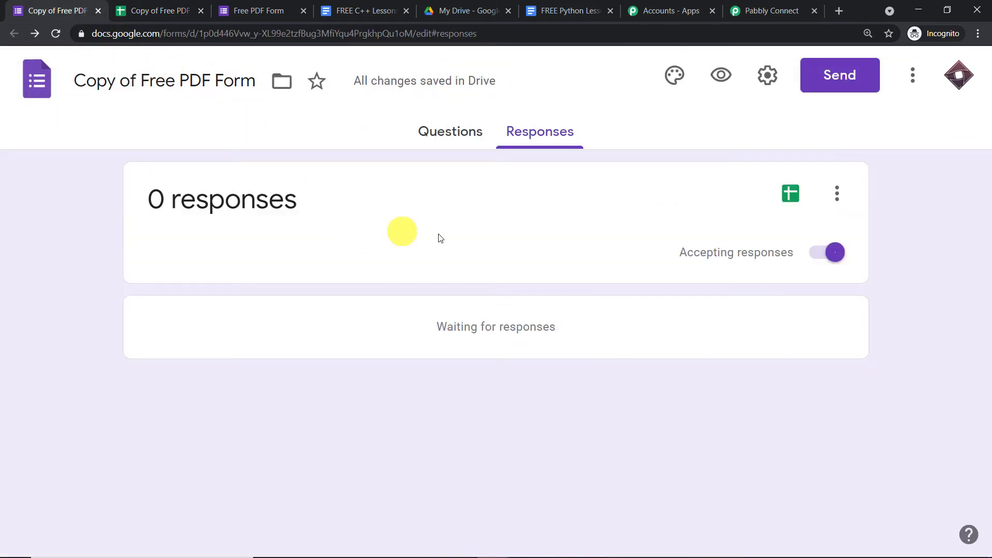
pyautogui.click(453, 132)
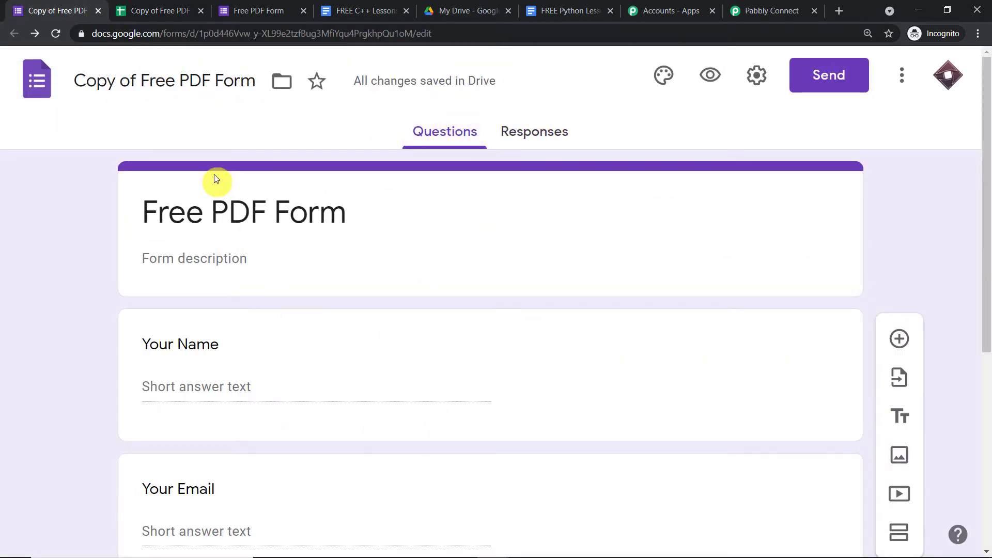
pyautogui.click(141, 10)
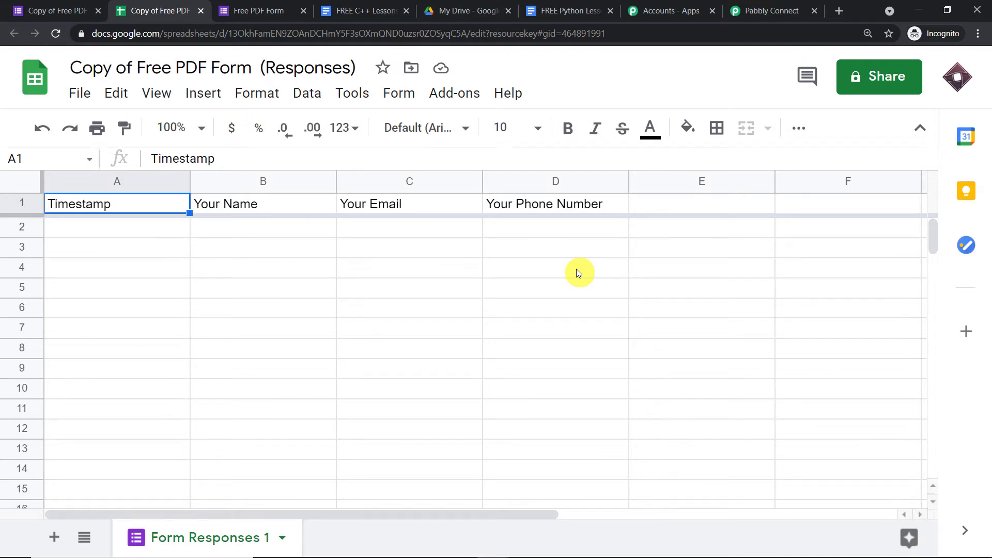
# - Show the Pabbly Connect Webhooks add-on submenu with Initial Setup and Send On Event
pyautogui.click(449, 104)
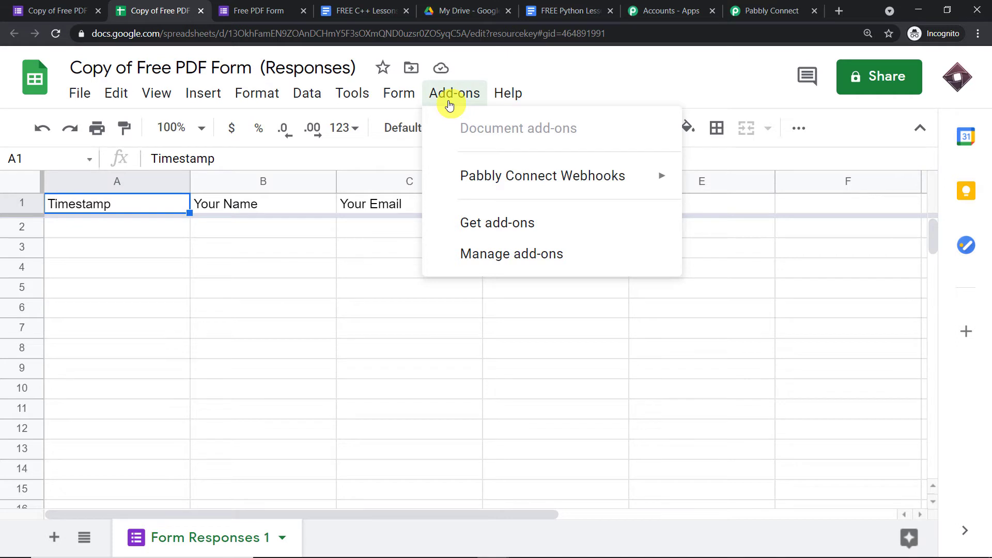
pyautogui.moveTo(466, 179)
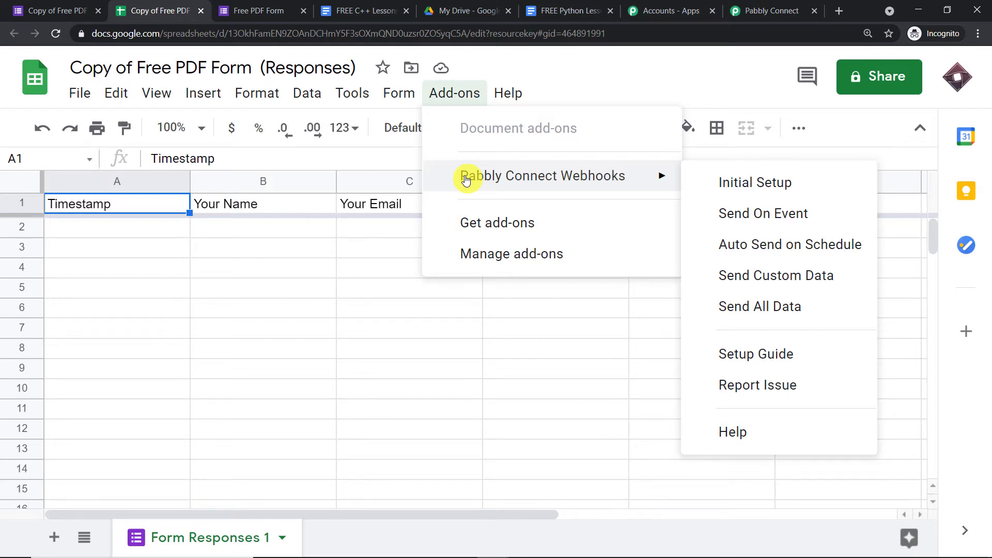
# - Search the add-ons marketplace for 'pabb' to confirm Pabbly Connect Webhooks is installed
pyautogui.click(477, 220)
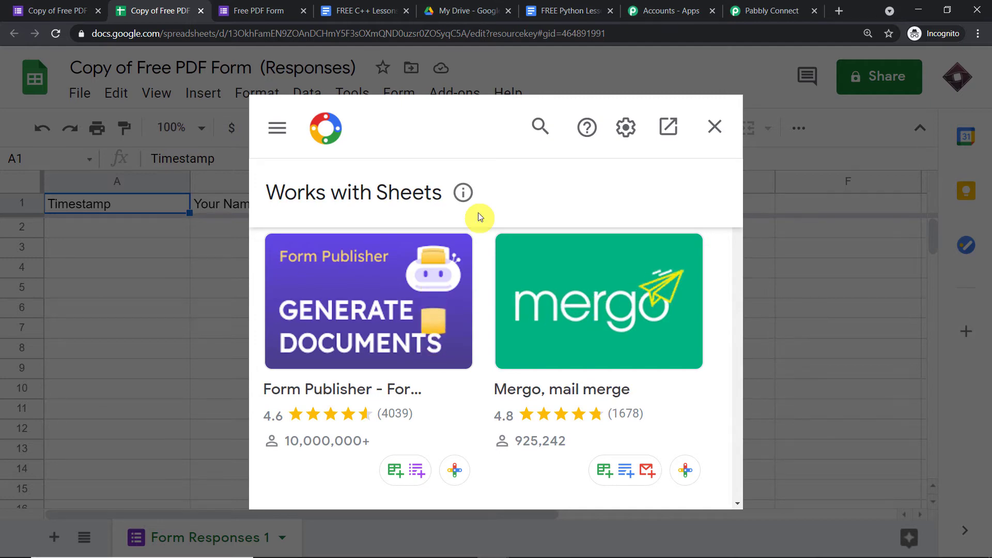
pyautogui.click(540, 127)
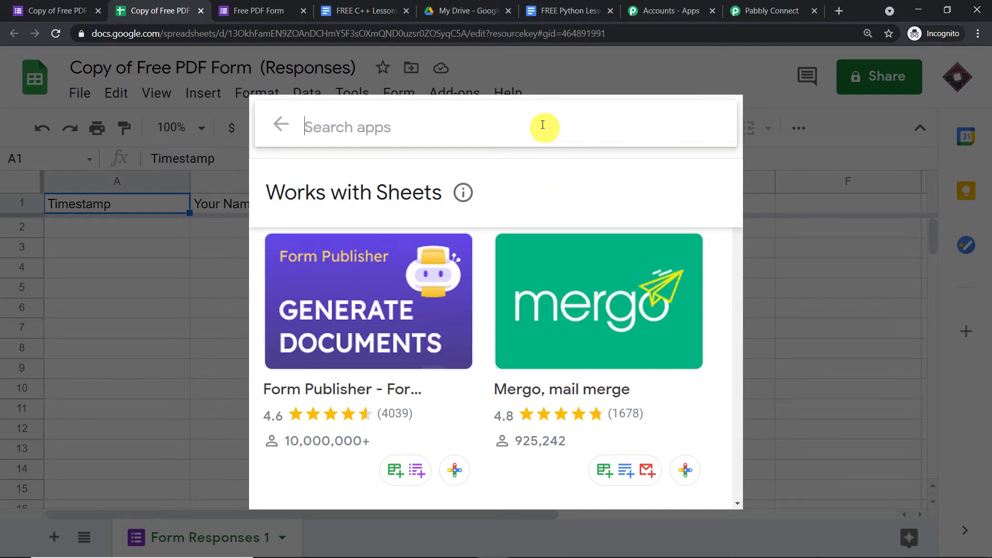
pyautogui.write('pa')
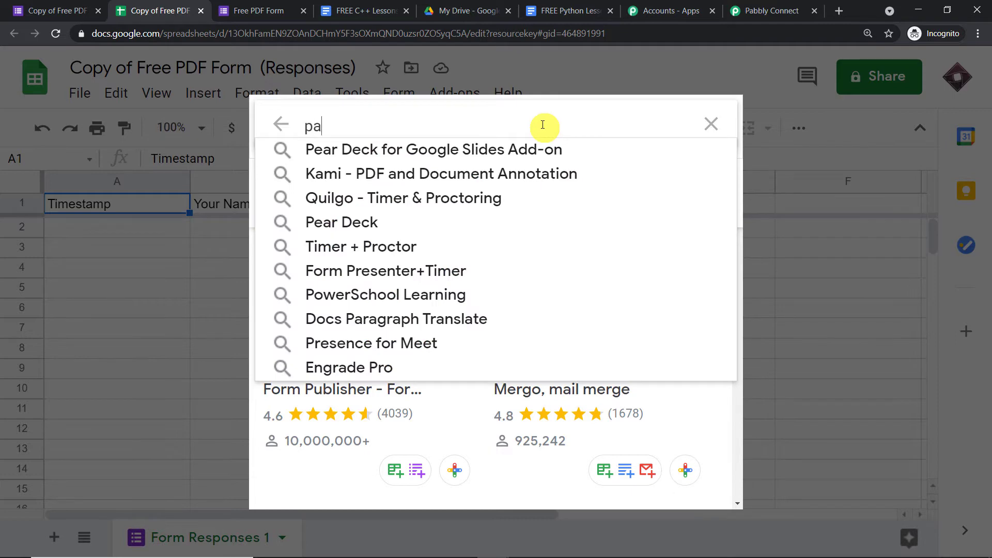
pyautogui.write('bb')
pyautogui.click(523, 147)
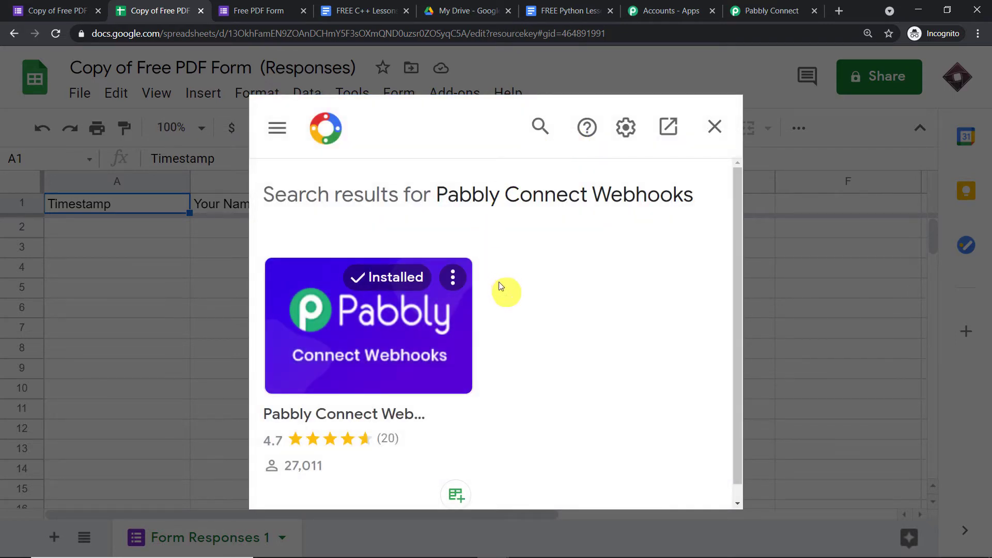
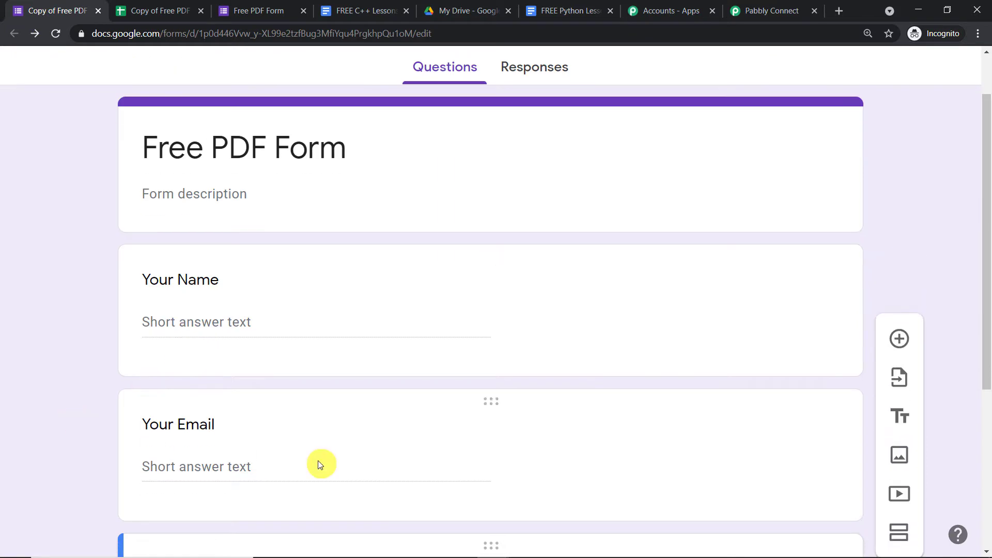
# - On the responses spreadsheet, open the Pabbly Connect Webhooks Initial Setup form and close it unsaved
pyautogui.click(155, 11)
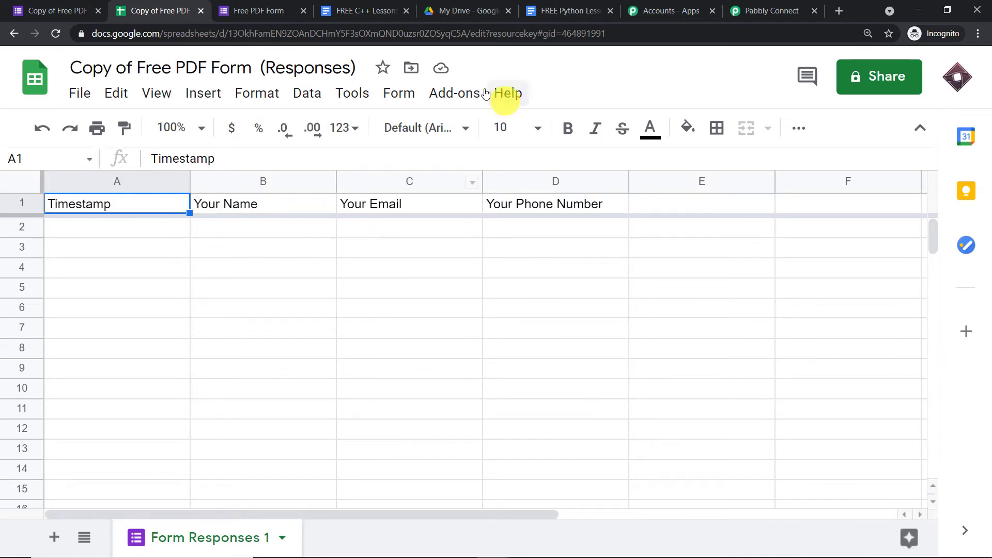
pyautogui.click(454, 91)
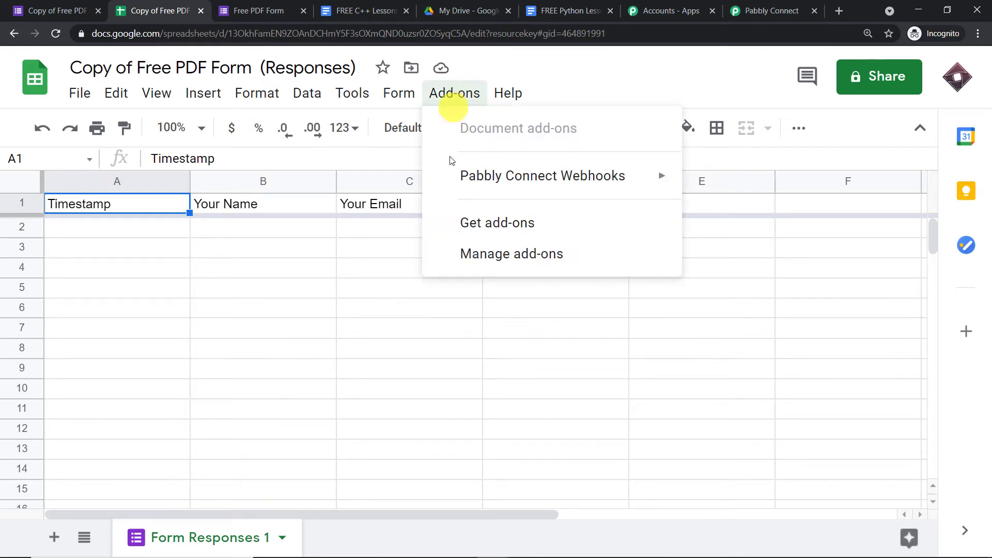
pyautogui.moveTo(452, 175)
pyautogui.click(705, 195)
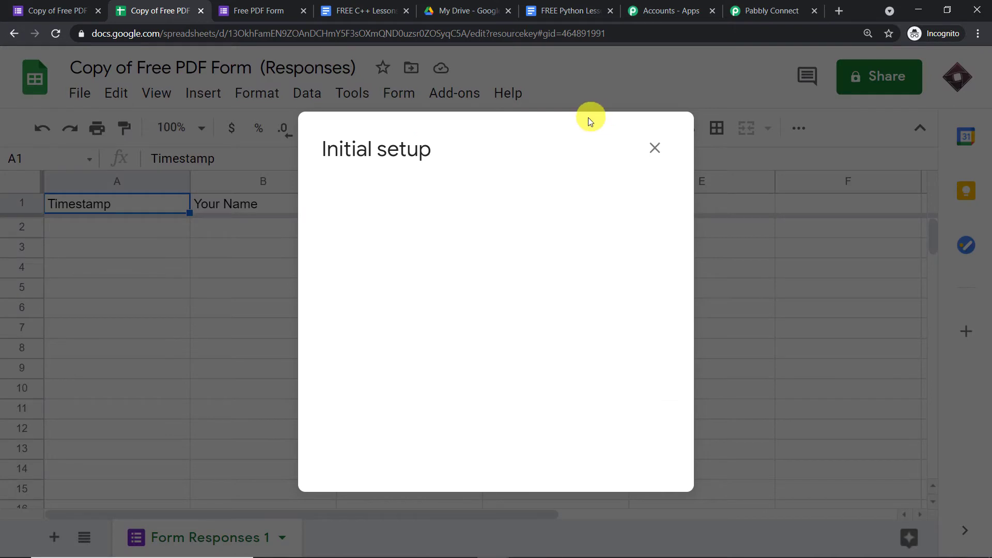
pyautogui.click(653, 152)
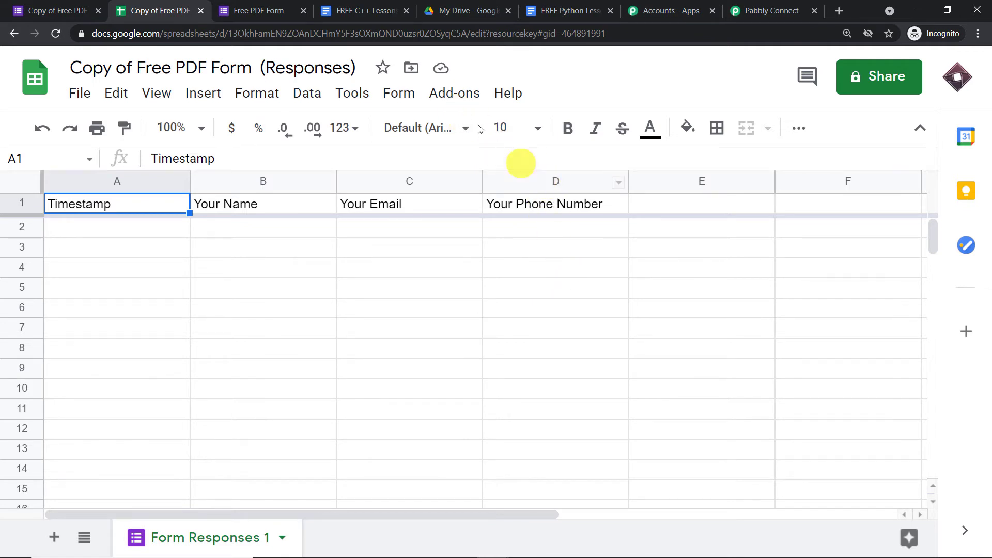
# - Open the Pabbly Connect Webhooks Initial Setup form and enter D as the trigger column
pyautogui.click(454, 94)
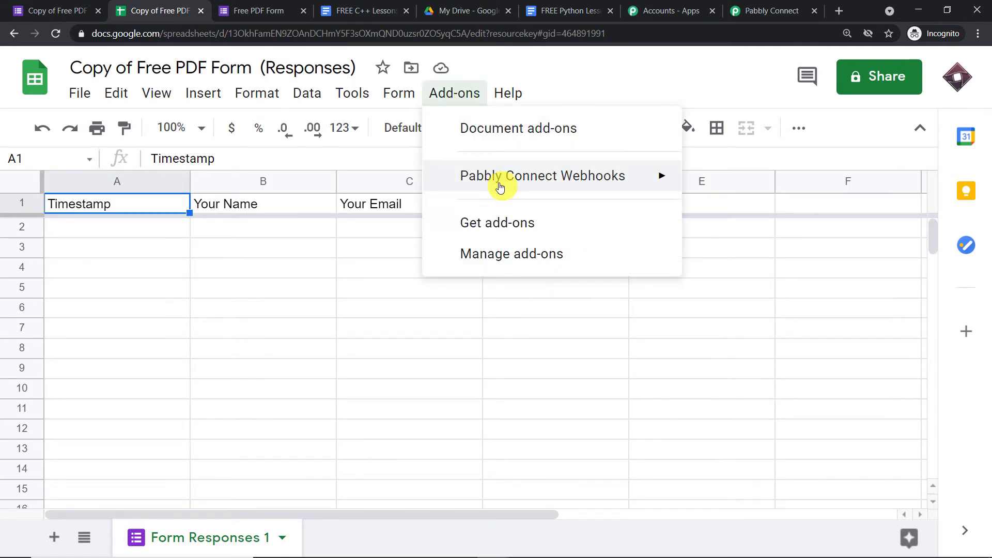
pyautogui.moveTo(499, 187)
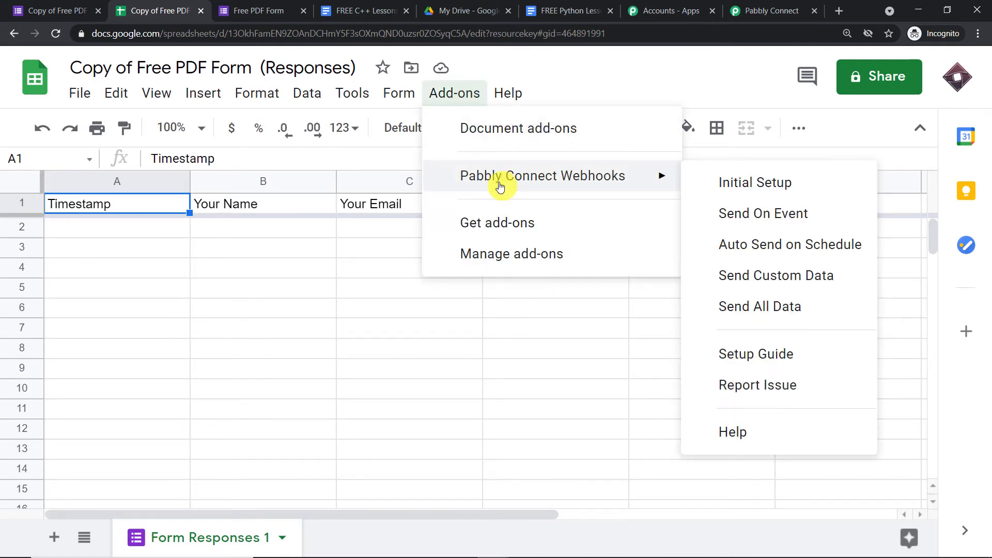
pyautogui.click(713, 182)
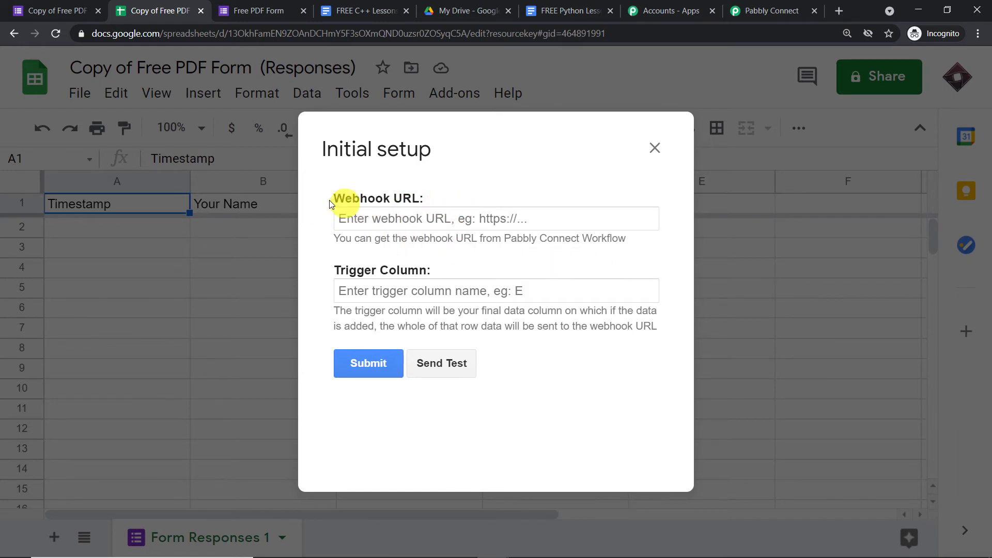
pyautogui.click(397, 283)
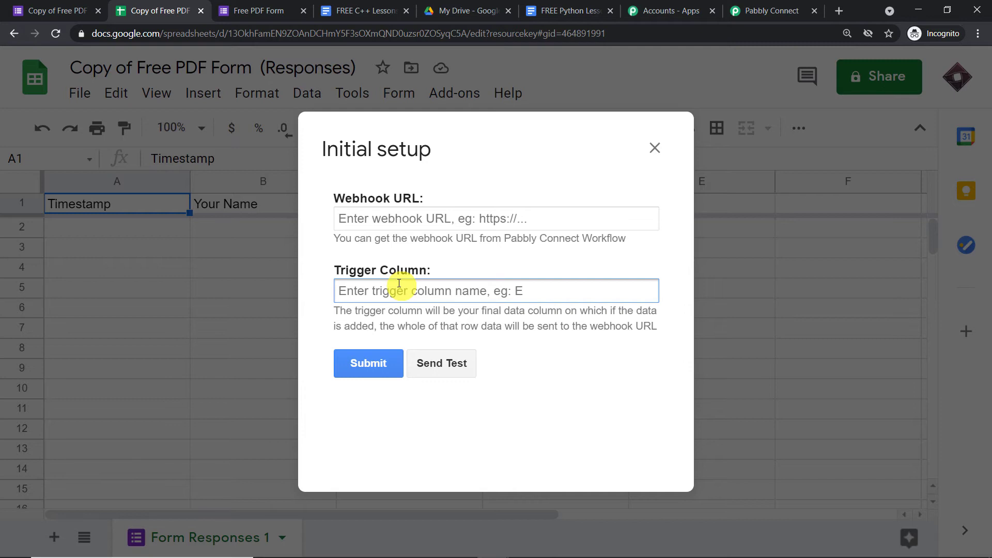
pyautogui.write('D')
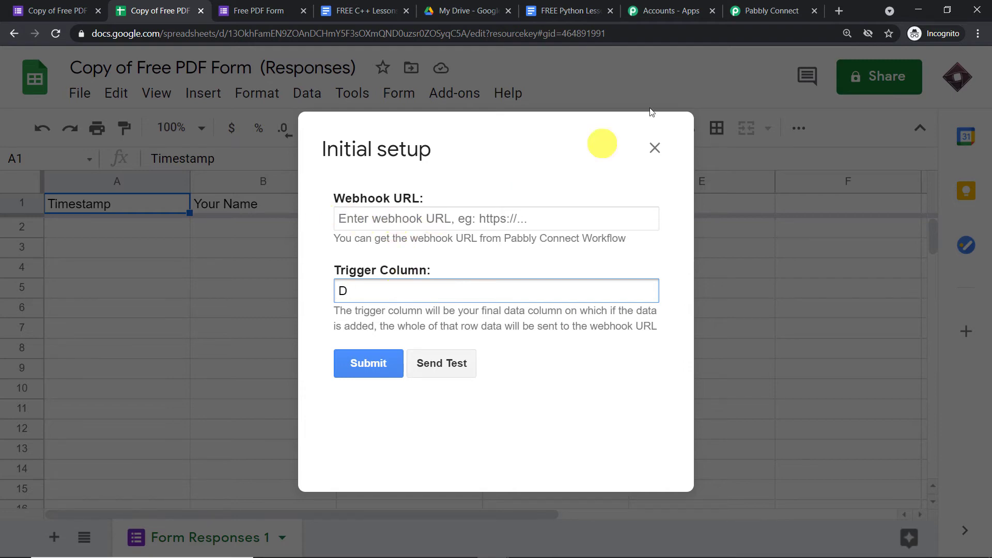
# - Copy the workflow's webhook URL from Pabbly Connect, paste it into the setup form, and submit
pyautogui.click(755, 10)
pyautogui.click(802, 252)
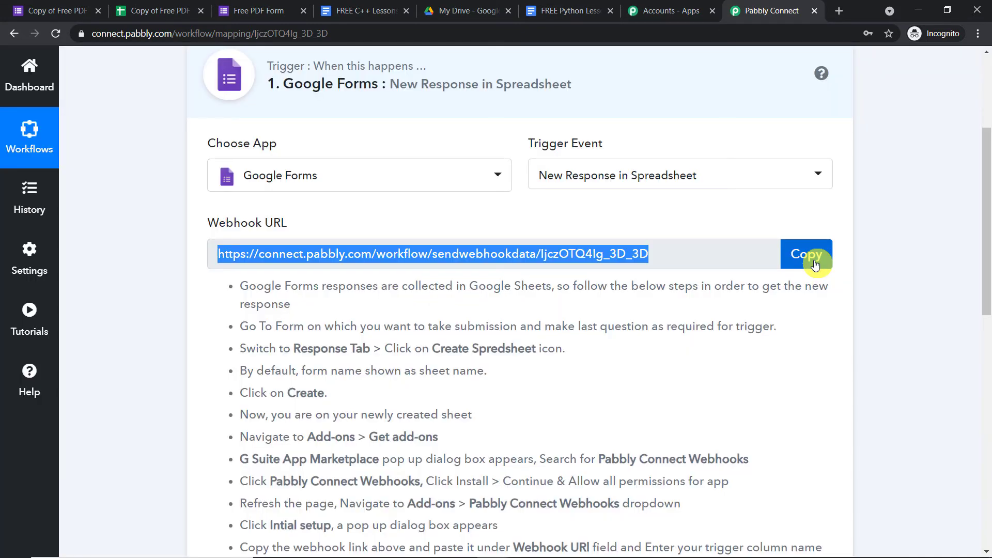
pyautogui.click(155, 10)
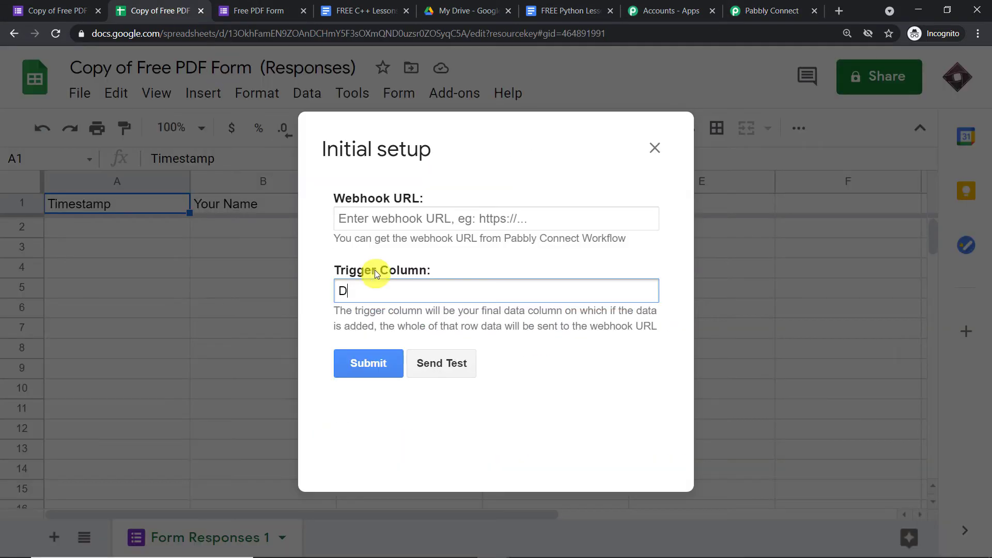
pyautogui.click(398, 220)
pyautogui.hotkey('ctrl', 'v')
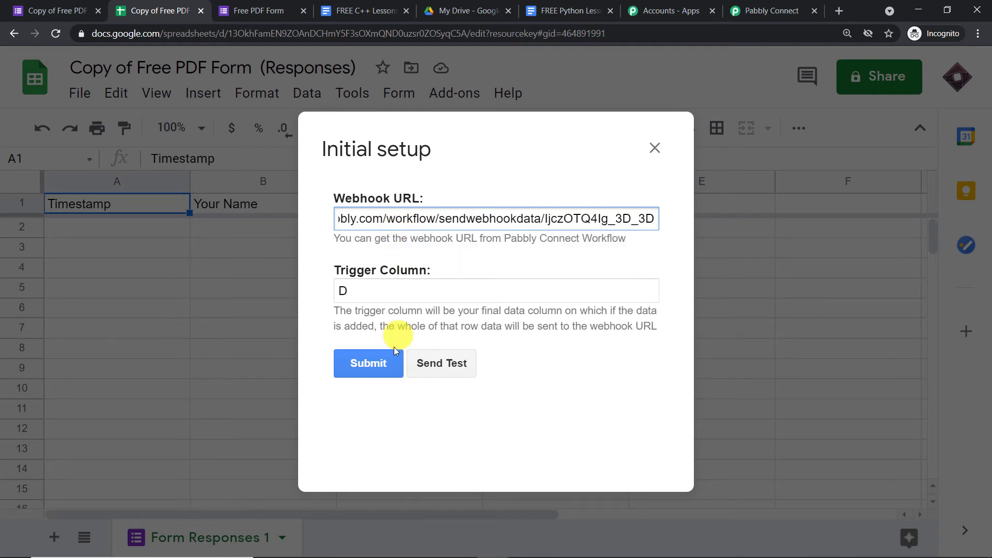
pyautogui.click(385, 365)
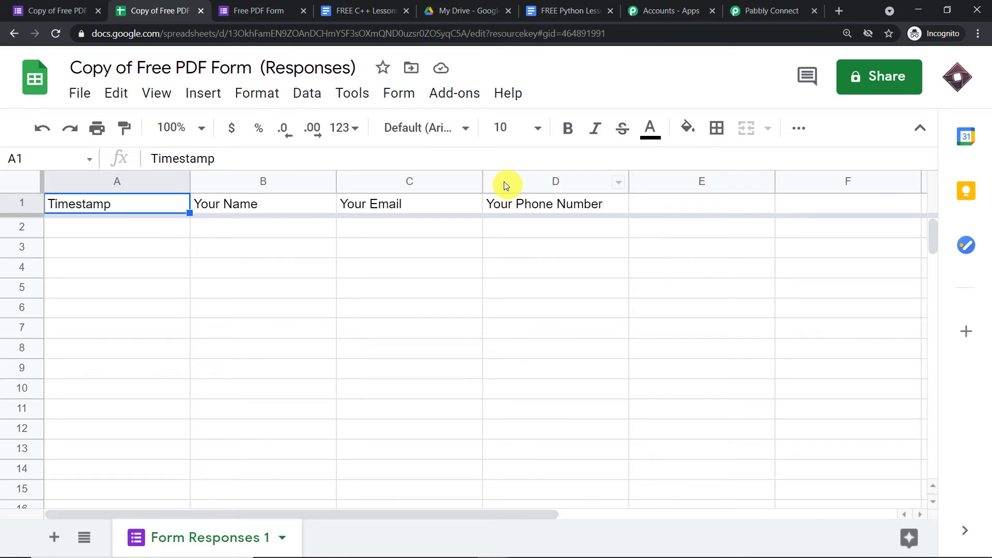
# - Enable Send On Event in the Pabbly Connect Webhooks add-on and return to the workflow
pyautogui.click(443, 91)
pyautogui.moveTo(472, 194)
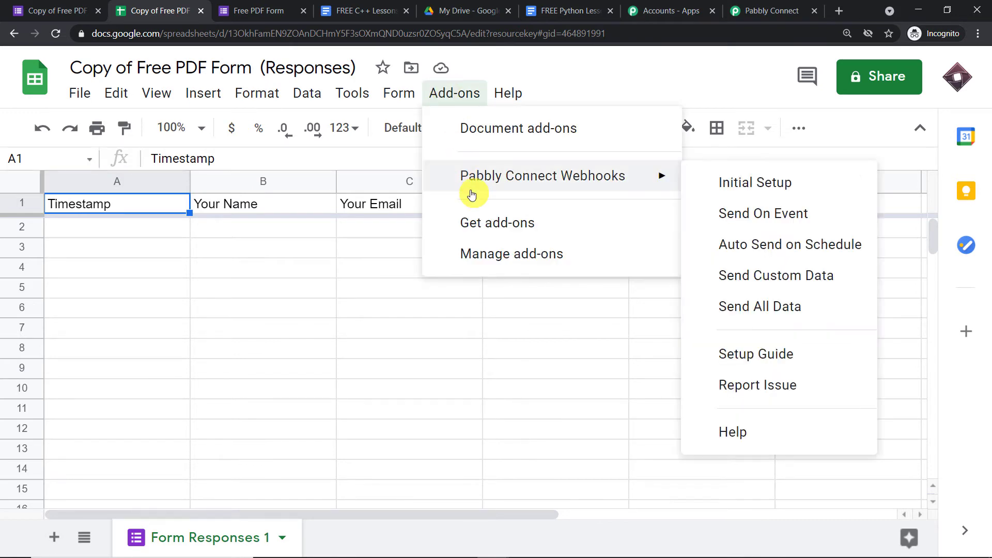
pyautogui.click(730, 210)
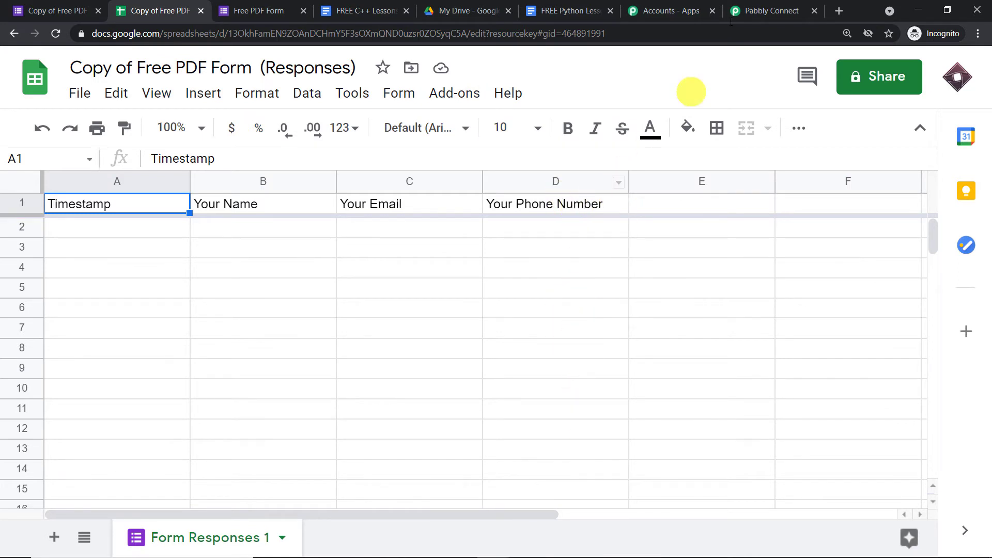
pyautogui.click(757, 10)
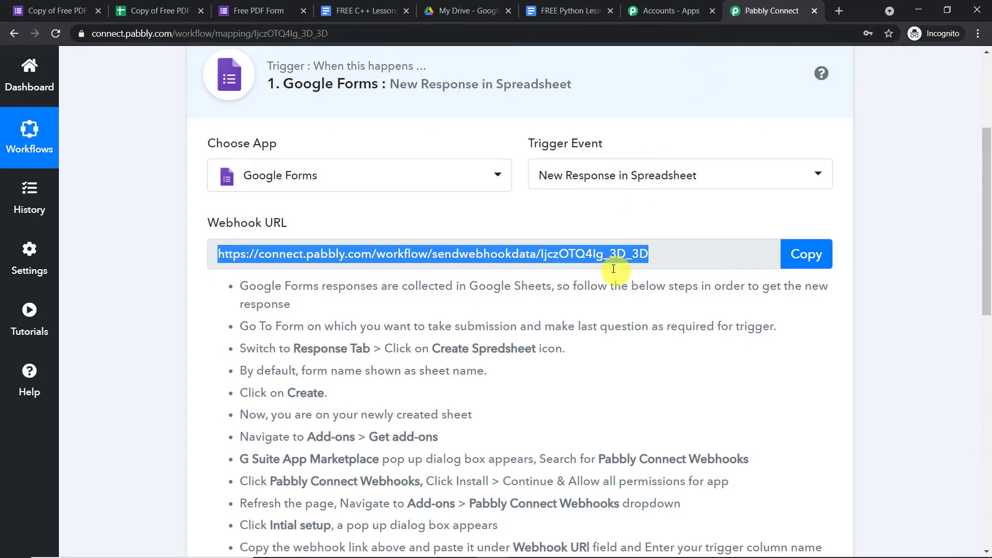
# - Open the live preview of the Free PDF Form from the form editor
pyautogui.scroll(-5, 613, 281)
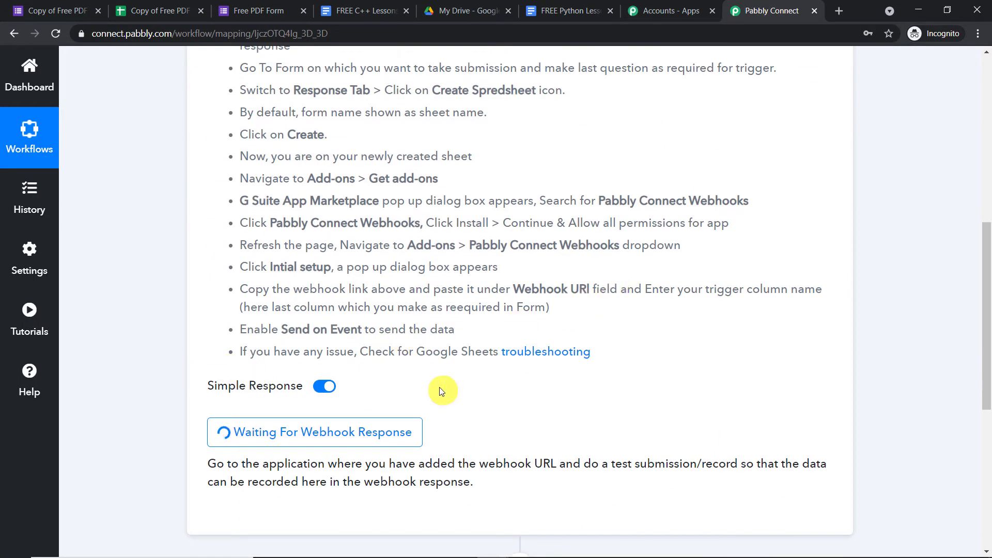
pyautogui.click(64, 7)
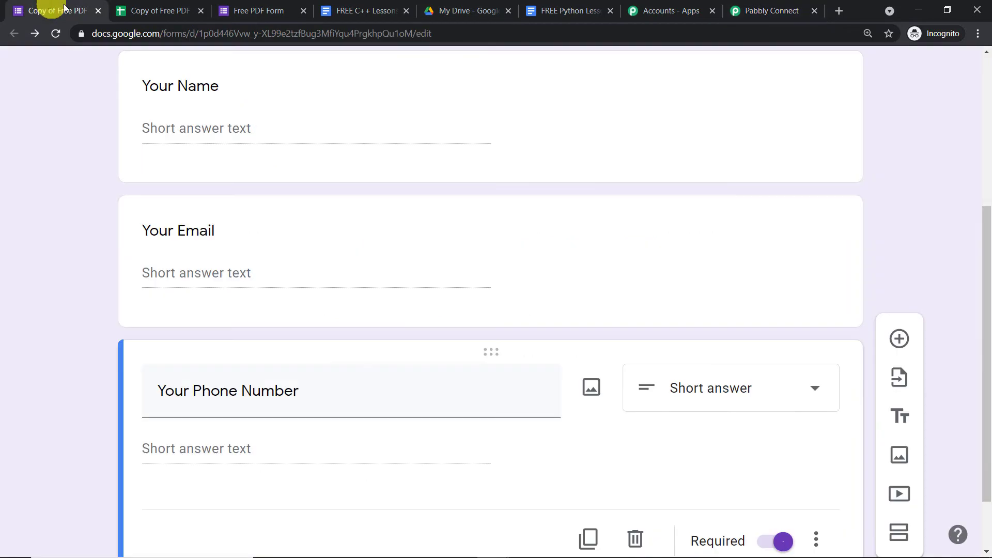
pyautogui.scroll(5, 677, 250)
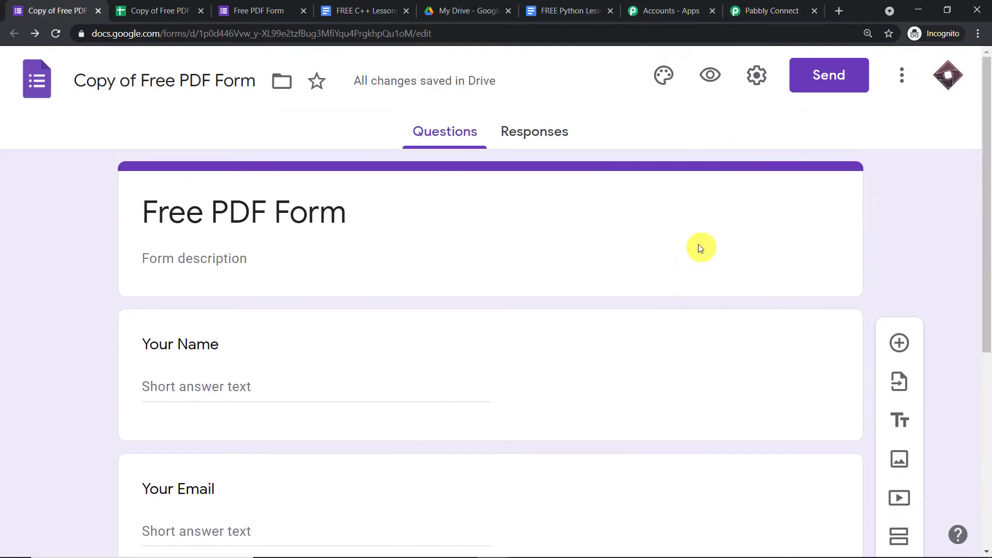
pyautogui.click(710, 74)
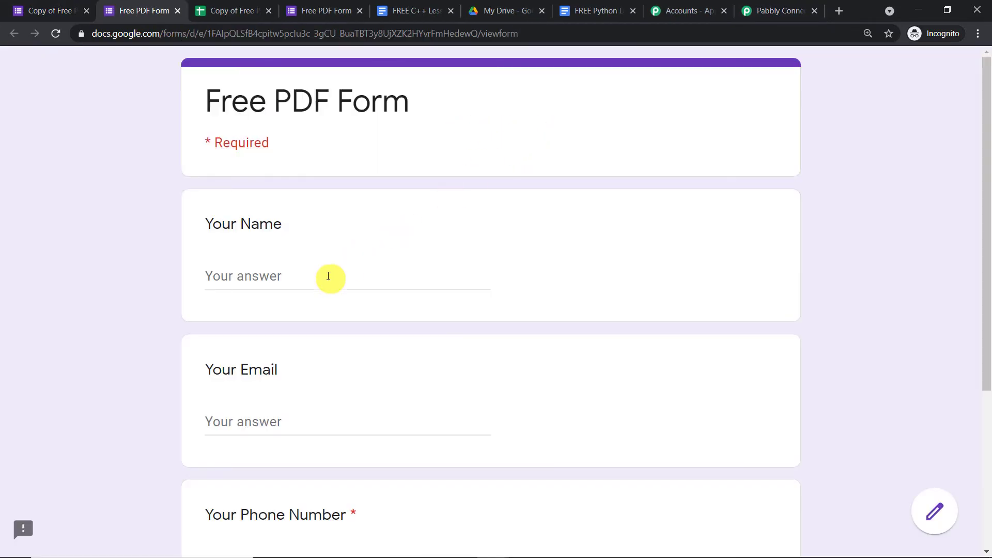
# - Fill in a test name, email and phone number and submit the response
pyautogui.click(328, 276)
pyautogui.write('Micheal')
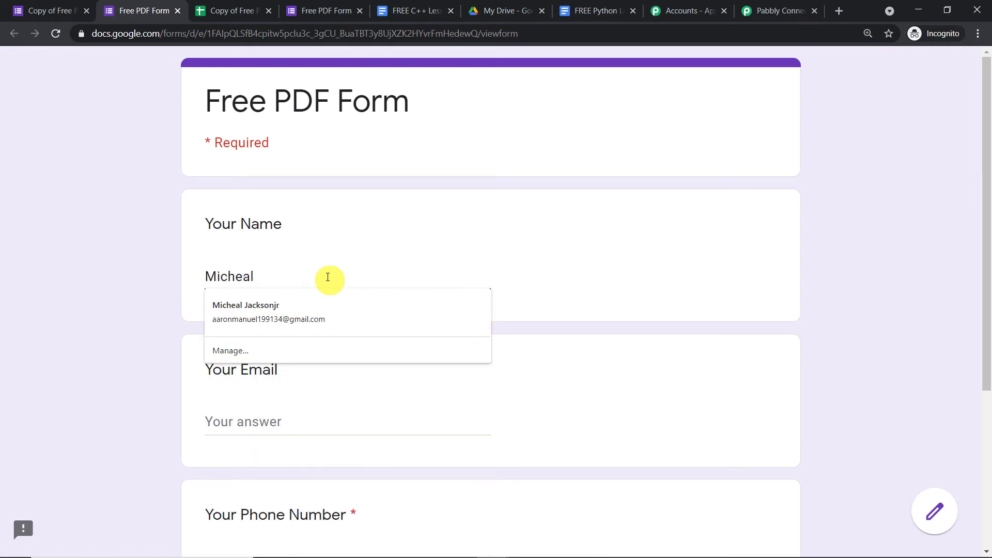
pyautogui.click(381, 409)
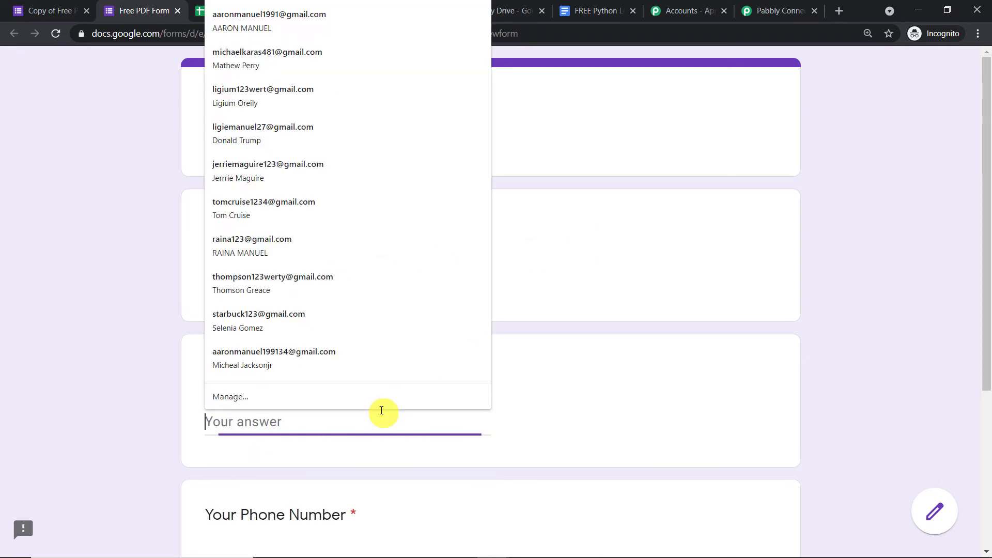
pyautogui.write('mi')
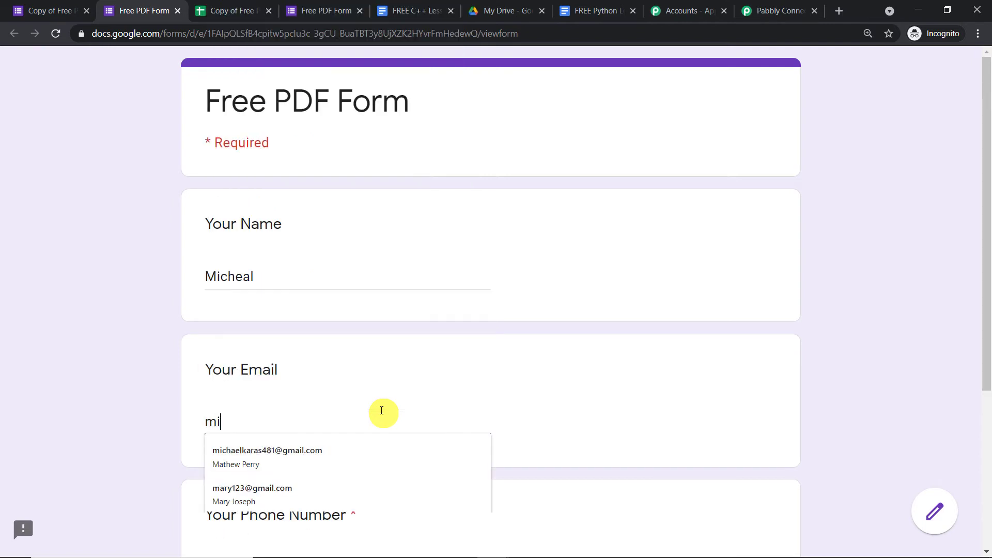
pyautogui.click(388, 443)
pyautogui.scroll(-3, 361, 434)
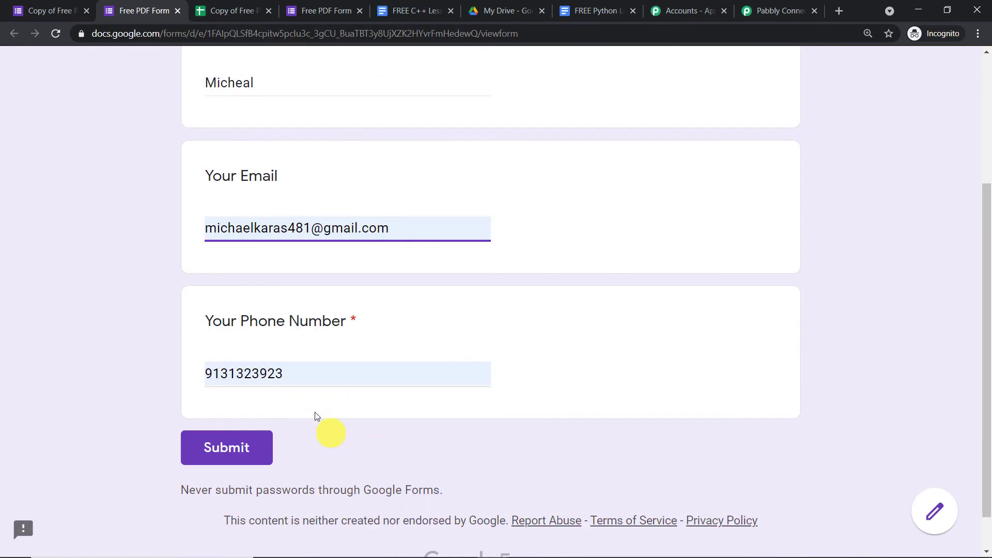
pyautogui.click(219, 441)
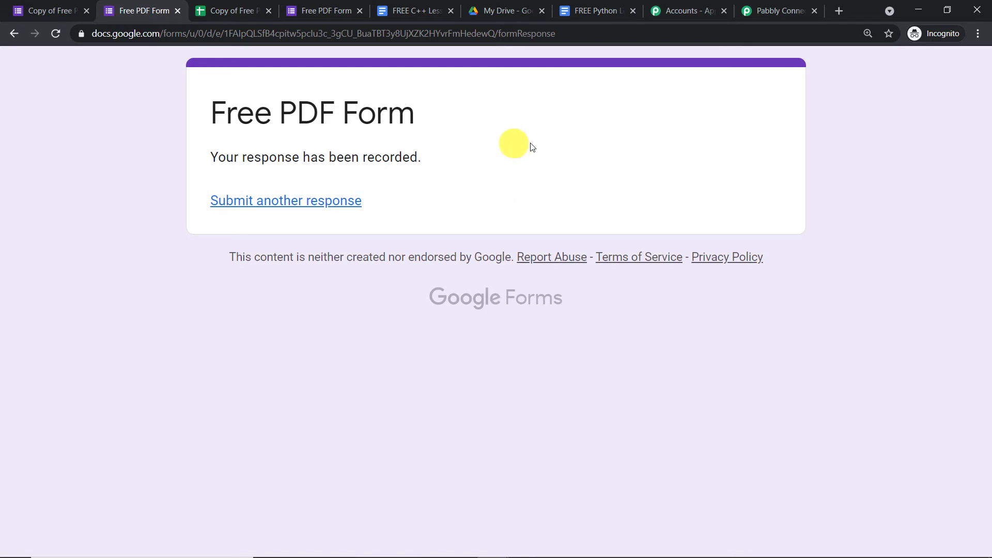
# - Check the responses sheet for the new row 2 timestamped 5/24/2021 14:02:14
pyautogui.click(234, 9)
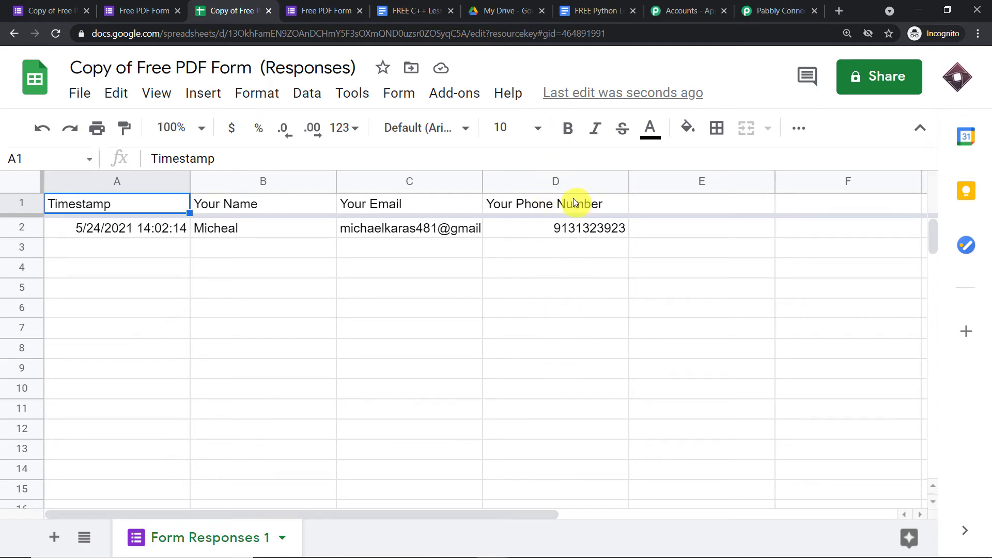
# - Review the captured timestamp, name, email and phone values in the Pabbly trigger response
pyautogui.click(763, 6)
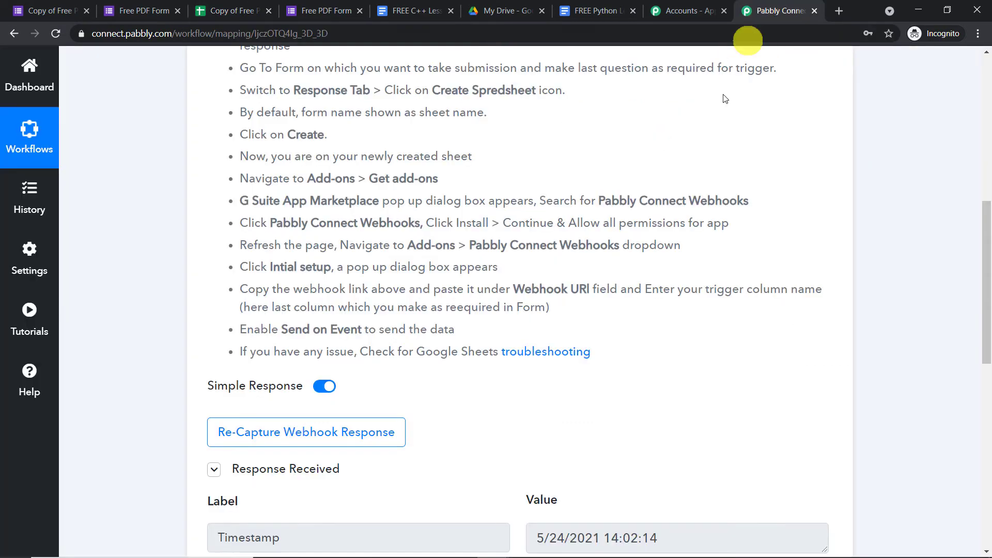
pyautogui.scroll(-4, 705, 259)
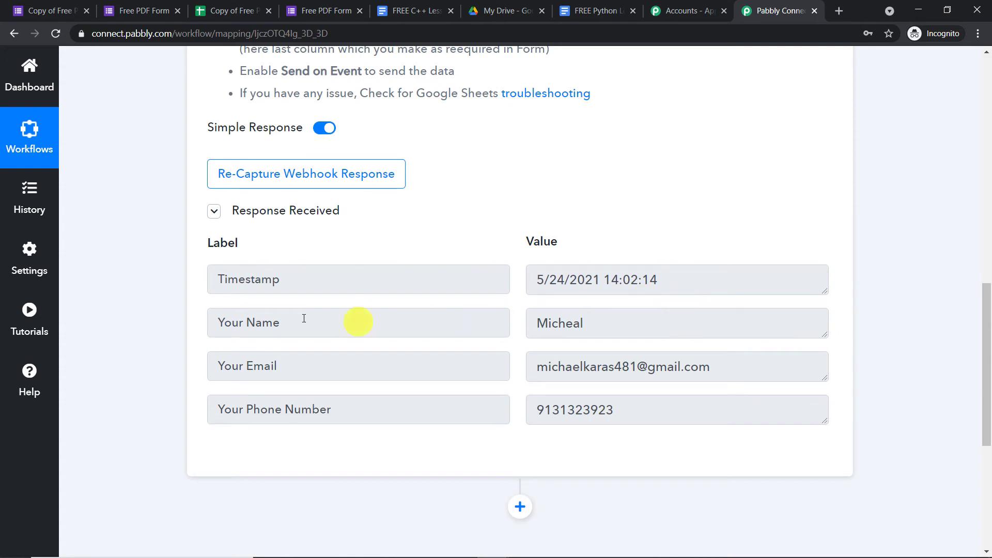
pyautogui.click(600, 322)
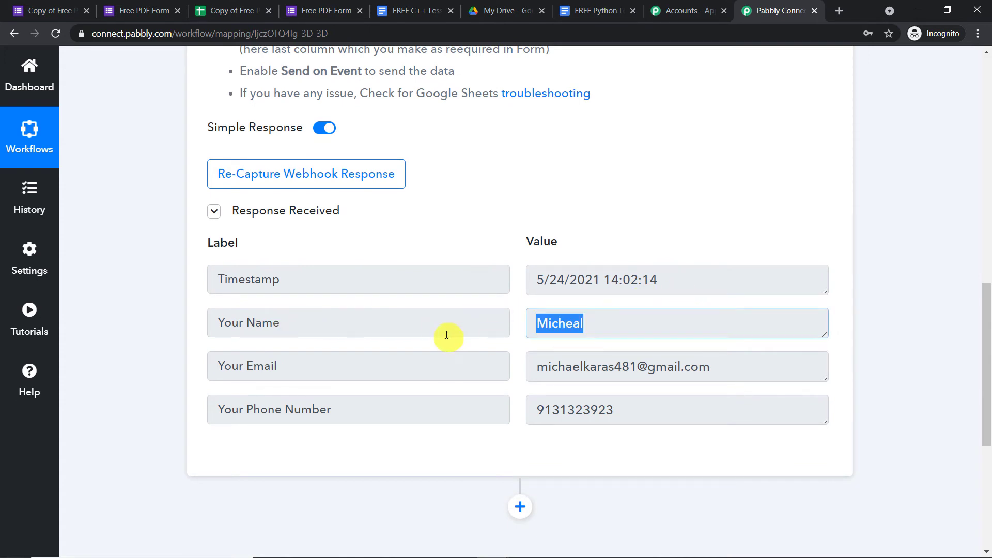
pyautogui.click(775, 366)
pyautogui.click(597, 411)
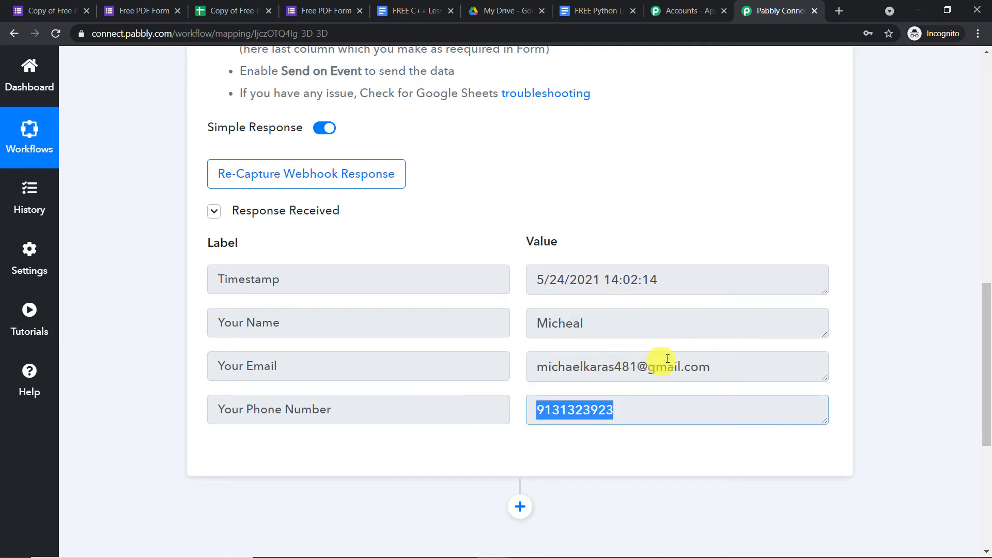
pyautogui.click(718, 370)
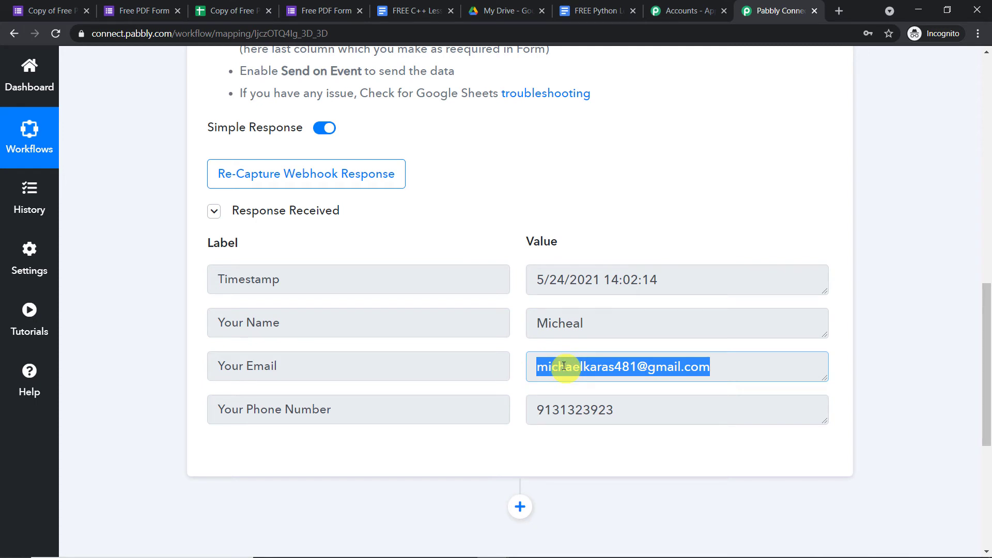
pyautogui.scroll(-2, 559, 363)
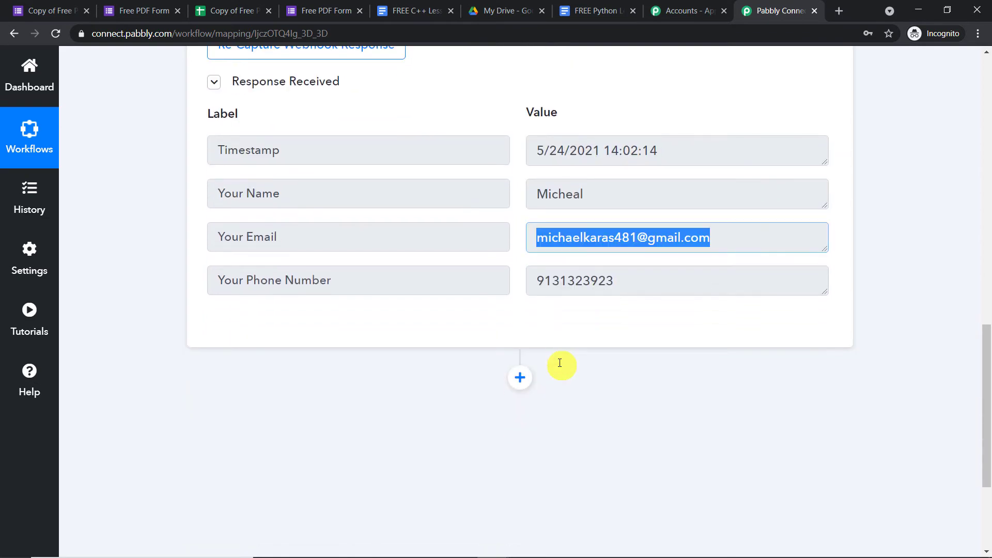
pyautogui.click(587, 9)
# - Scroll through the FREE Python Lessons document, then go to the My Drive file list
pyautogui.scroll(-5, 552, 268)
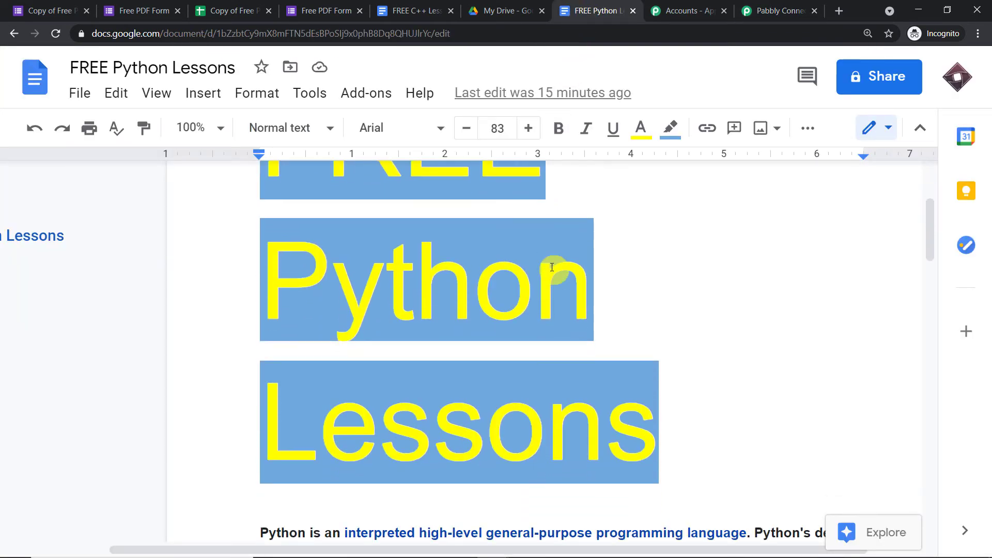
pyautogui.scroll(-2, 553, 268)
pyautogui.scroll(5, 553, 268)
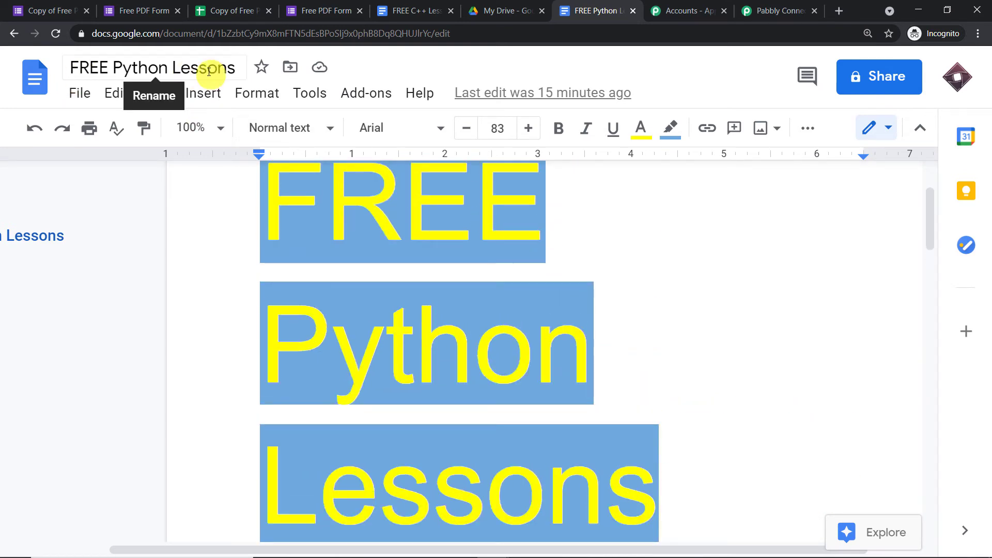
pyautogui.scroll(-1, 492, 218)
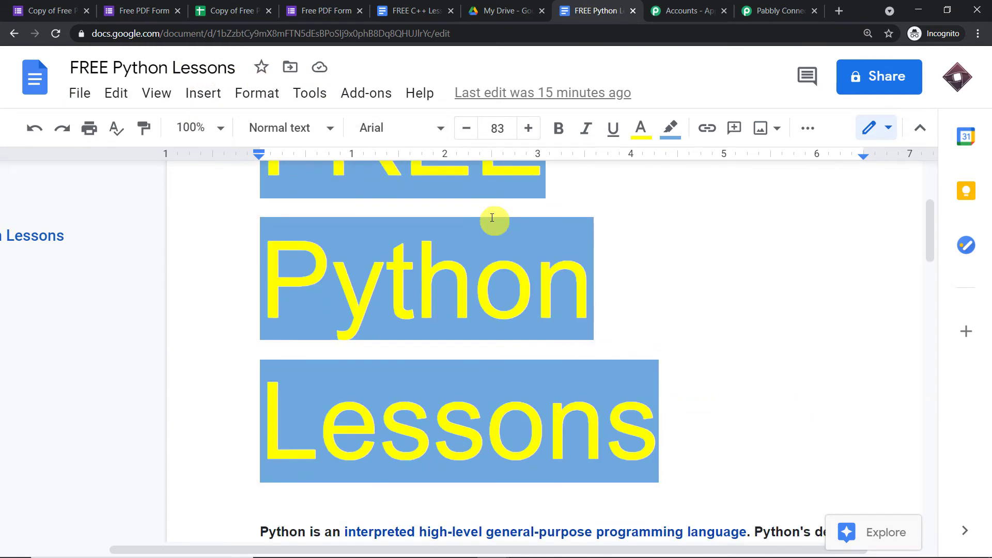
pyautogui.scroll(-3, 498, 217)
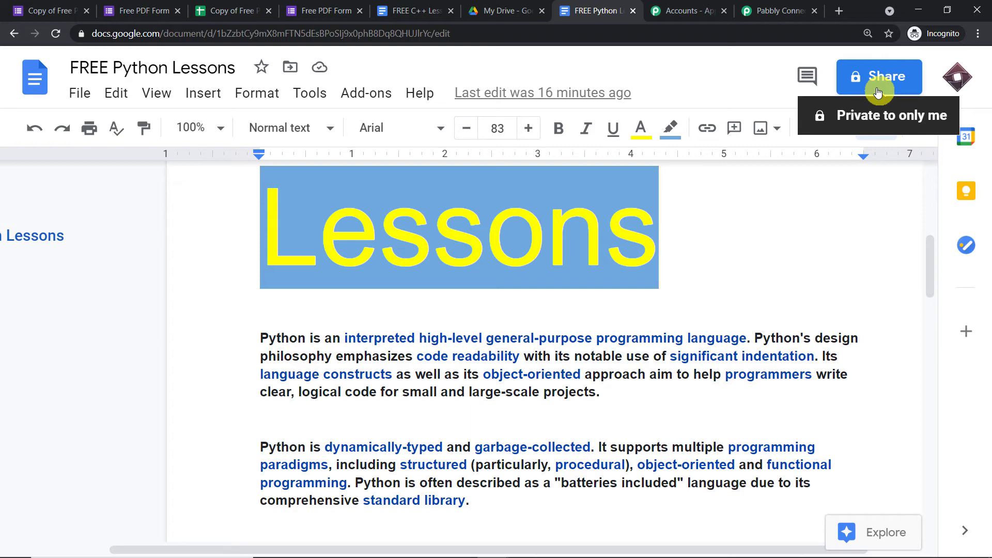
pyautogui.click(536, 7)
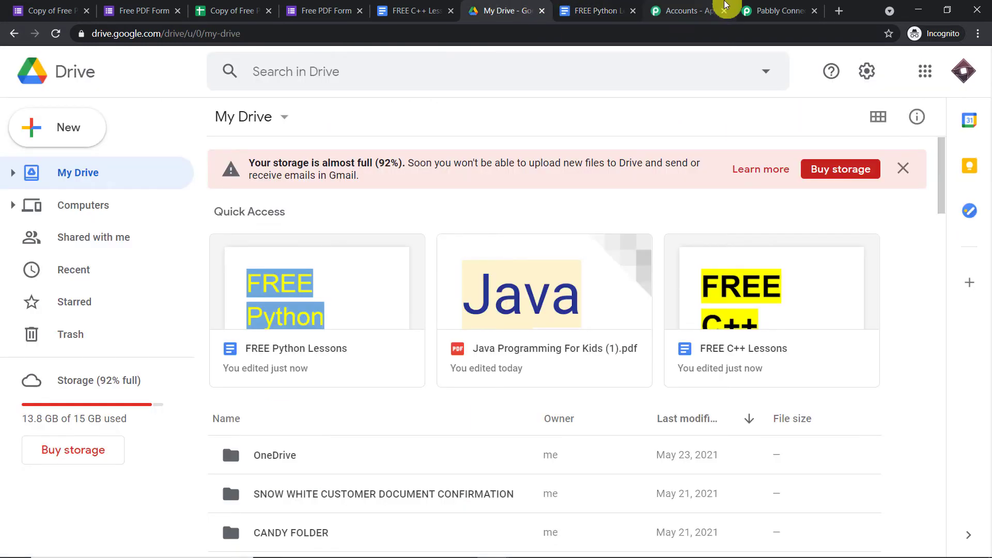
# - Add a new step below the trigger and choose Google Drive as its app via a 'goo' search
pyautogui.click(749, 8)
pyautogui.click(523, 314)
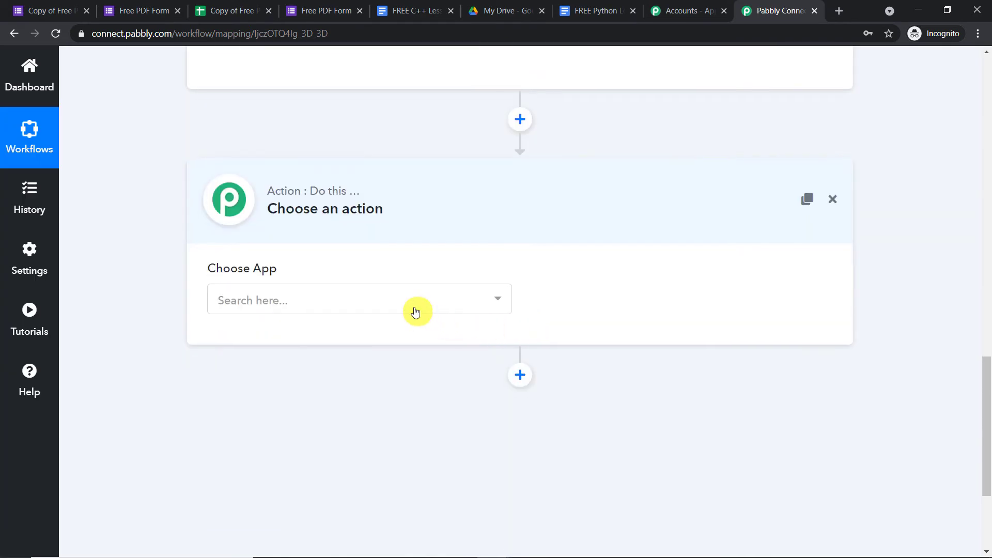
pyautogui.click(414, 310)
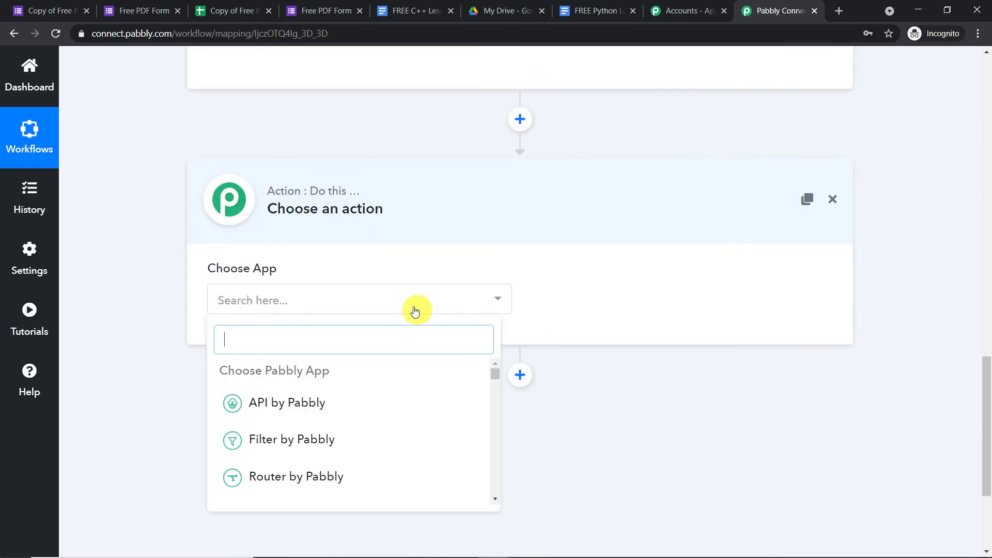
pyautogui.write('goo')
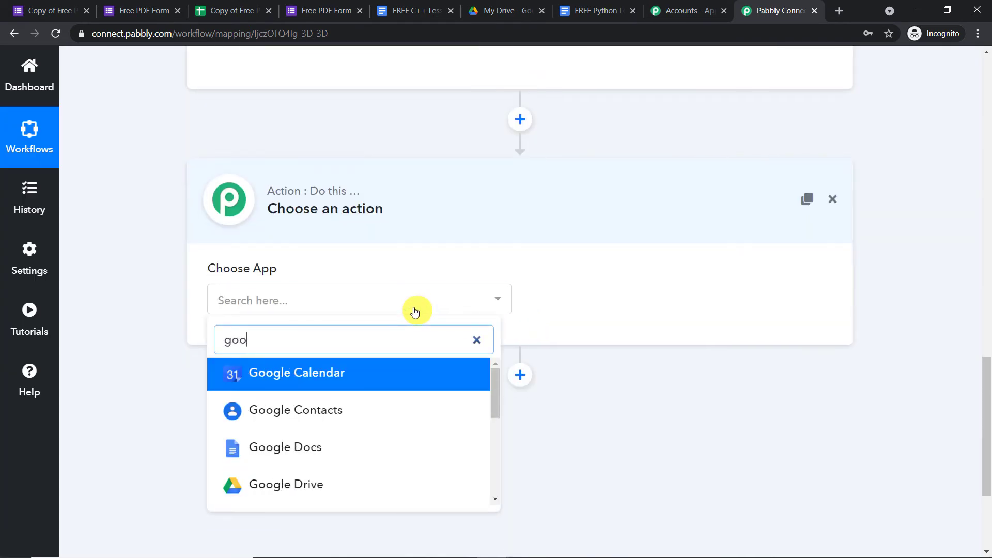
pyautogui.click(331, 483)
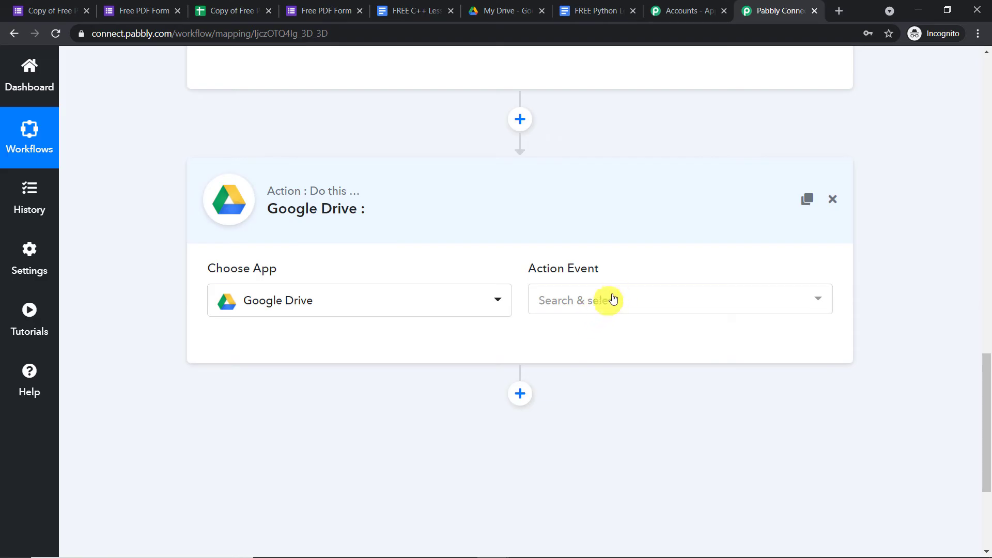
pyautogui.click(593, 9)
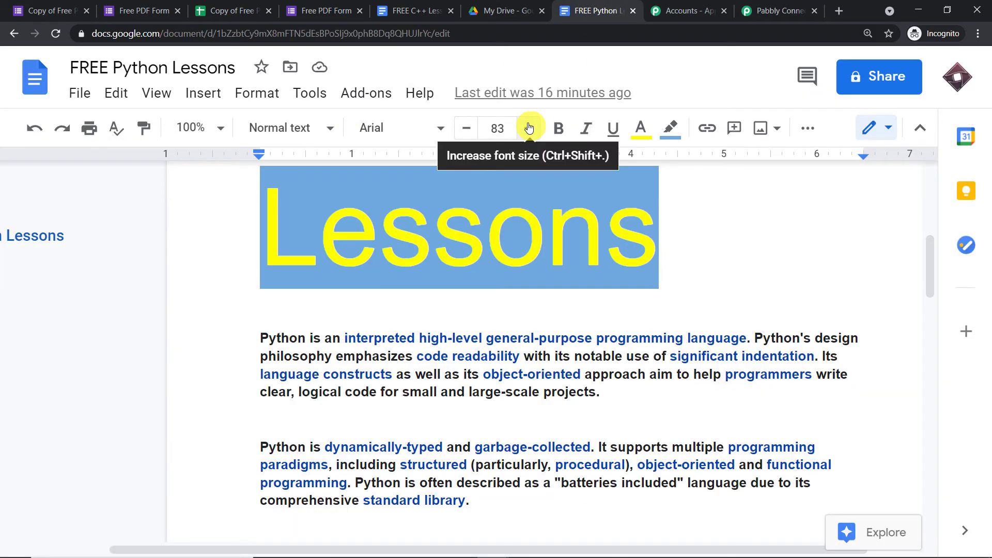
# - Set the Google Drive step's action event to Share a File With Anyone
pyautogui.click(770, 10)
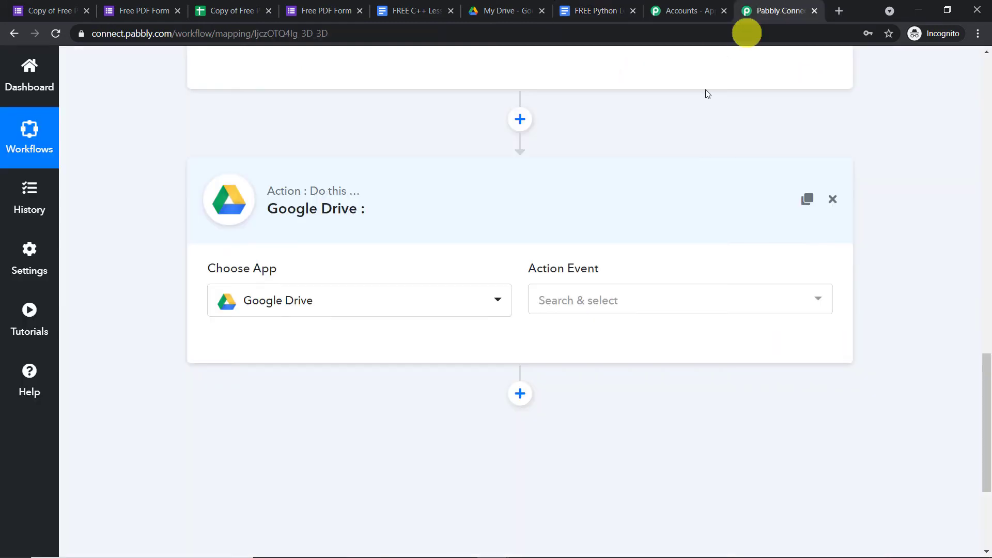
pyautogui.click(646, 301)
pyautogui.scroll(-9, 656, 413)
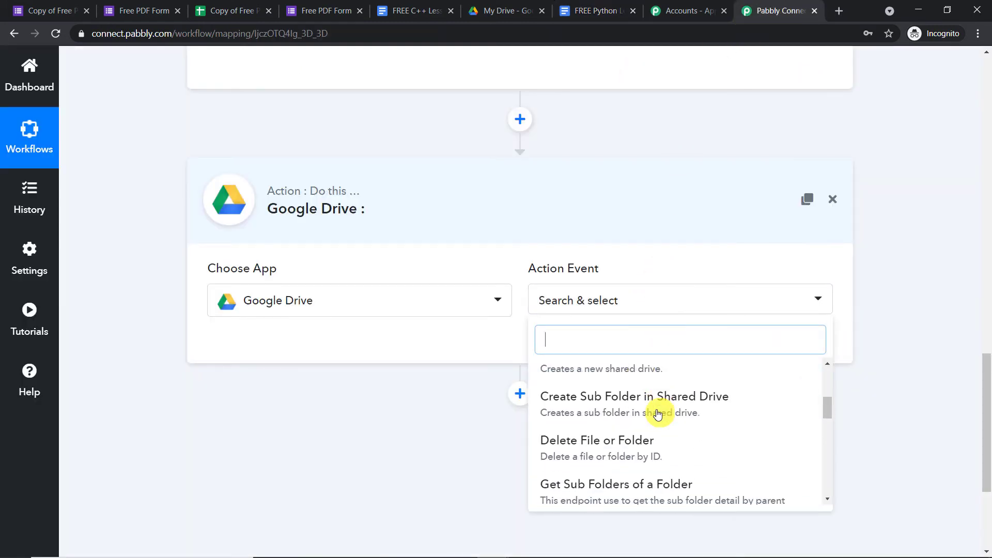
pyautogui.scroll(-2, 656, 414)
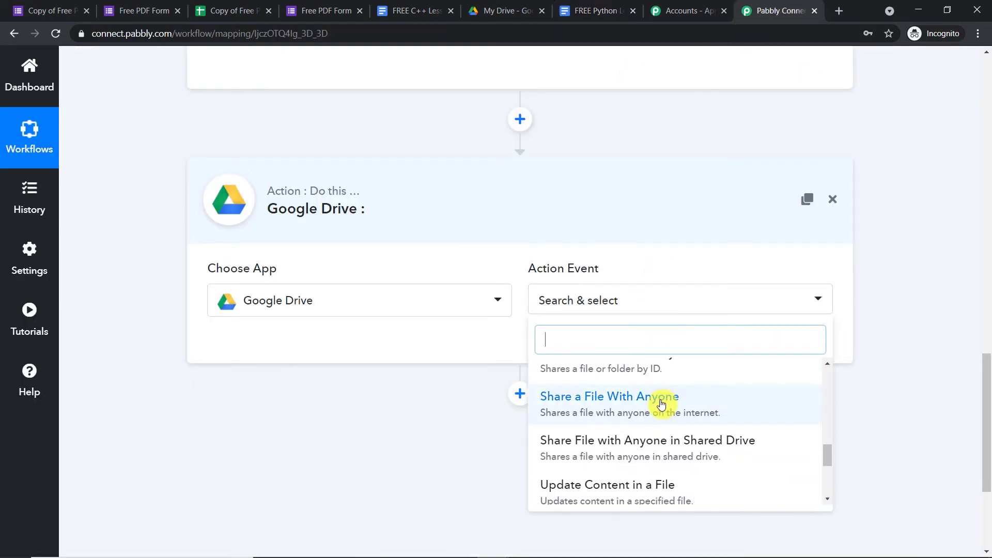
pyautogui.click(661, 403)
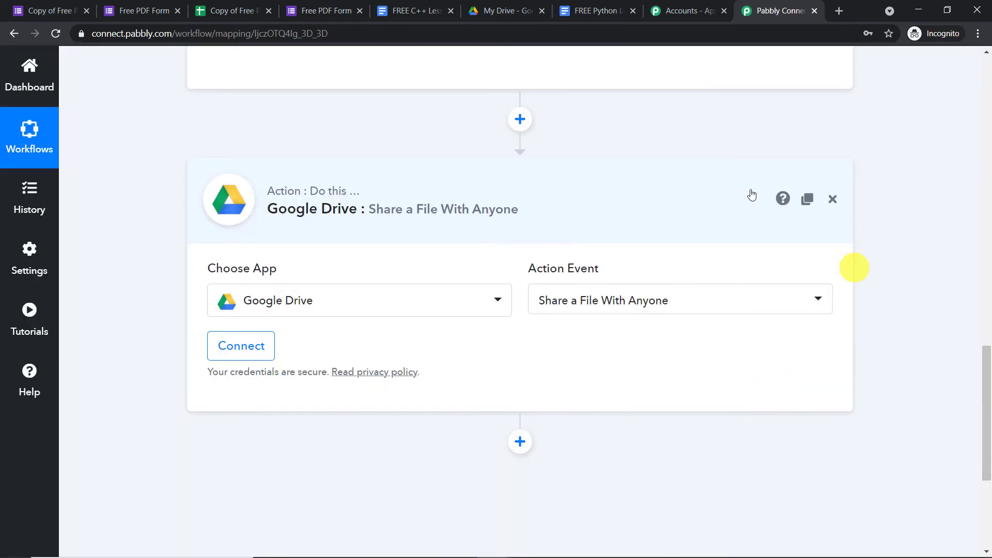
# - Connect a Google Drive account by signing in and allowing Pabbly Connect access
pyautogui.click(242, 348)
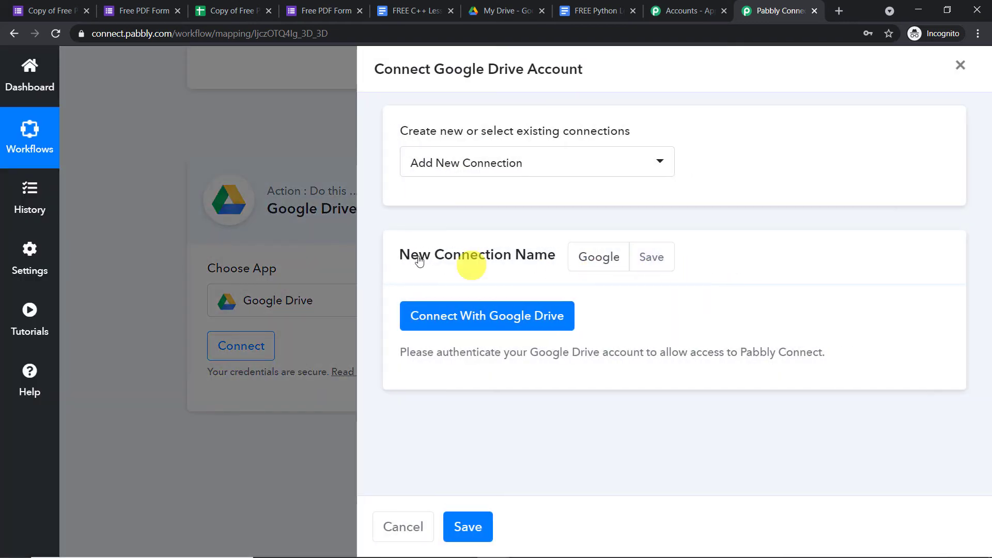
pyautogui.click(537, 316)
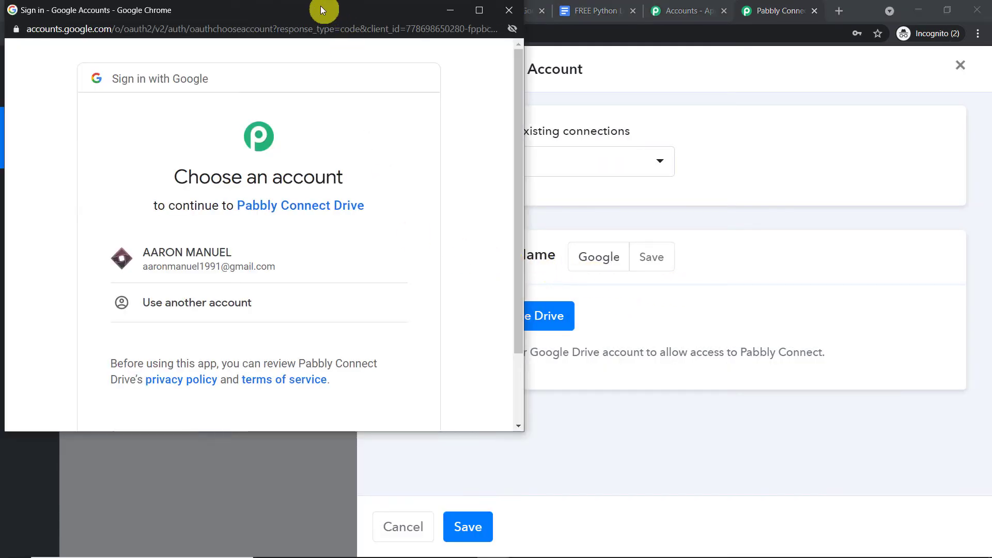
pyautogui.moveTo(319, 6); pyautogui.dragTo(789, 67)
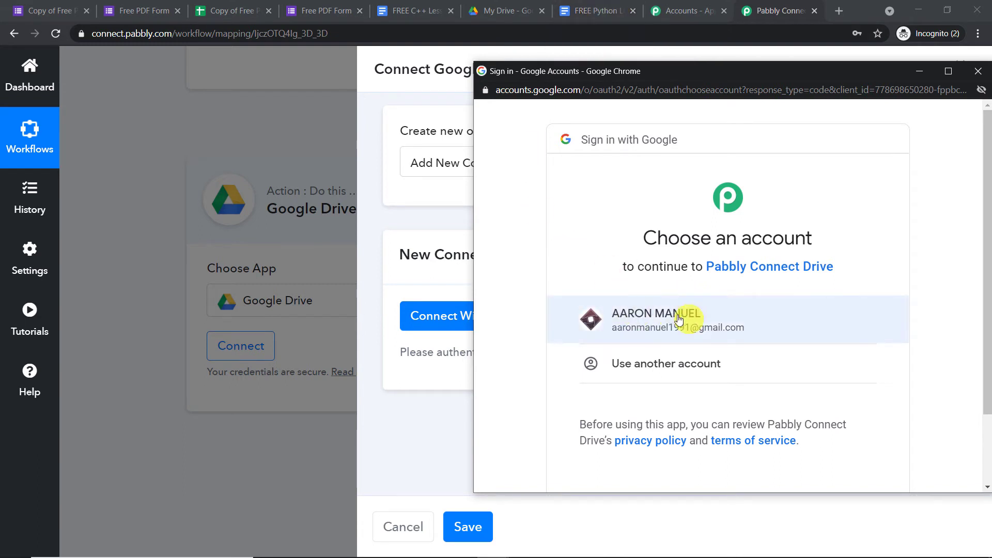
pyautogui.click(706, 319)
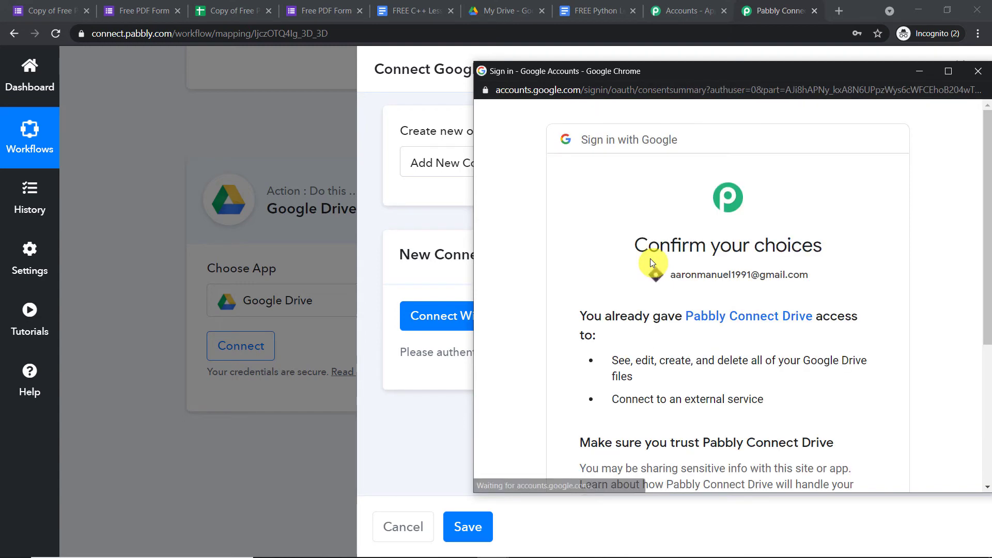
pyautogui.moveTo(732, 78); pyautogui.dragTo(600, 49)
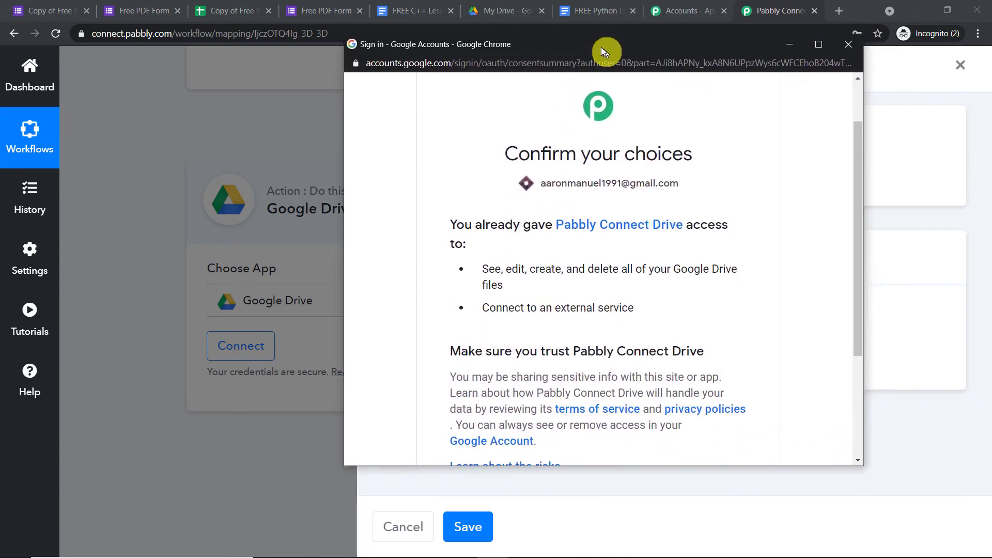
pyautogui.scroll(-3, 670, 236)
pyautogui.click(723, 347)
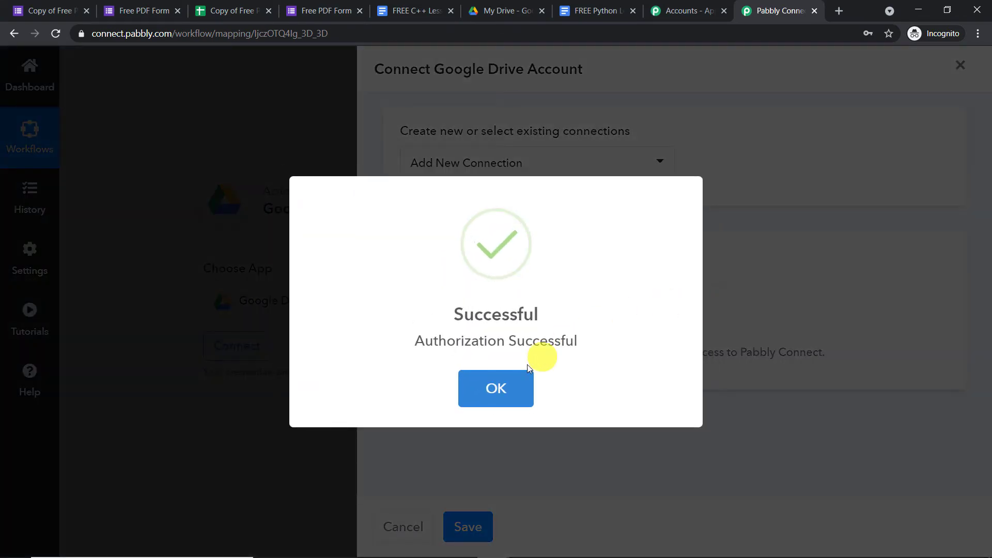
pyautogui.click(511, 386)
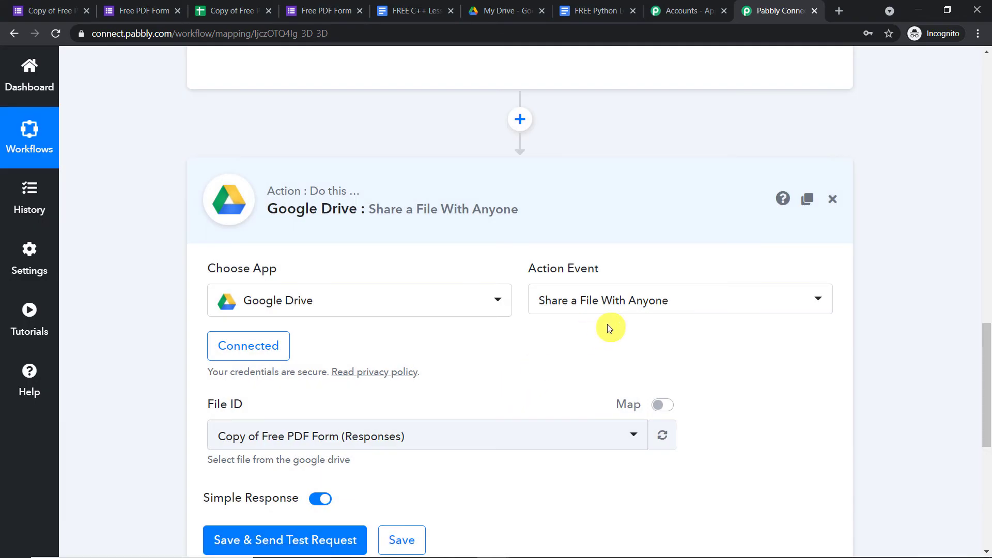
# - Pick FREE Python Lessons as the File ID to share, then save and send a test request
pyautogui.scroll(-4, 604, 320)
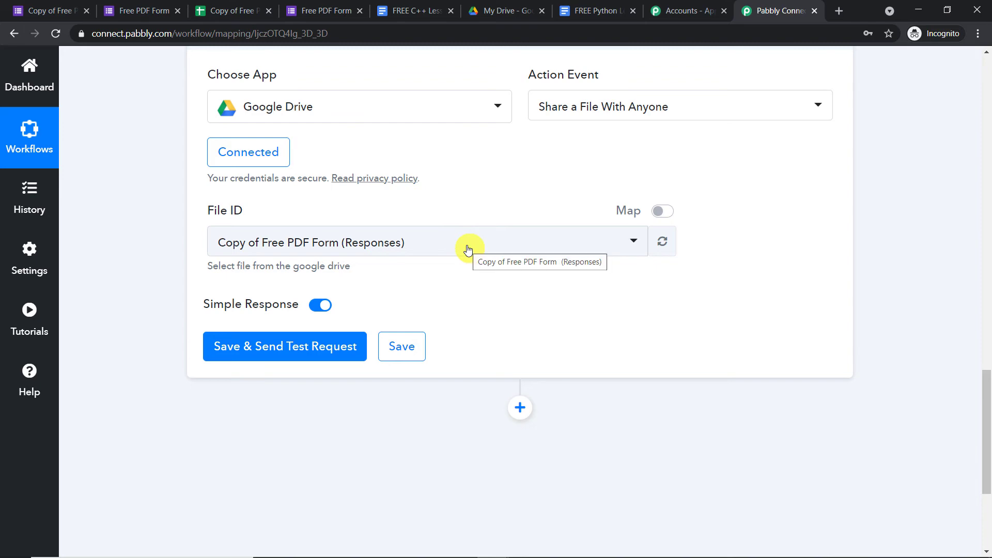
pyautogui.click(601, 10)
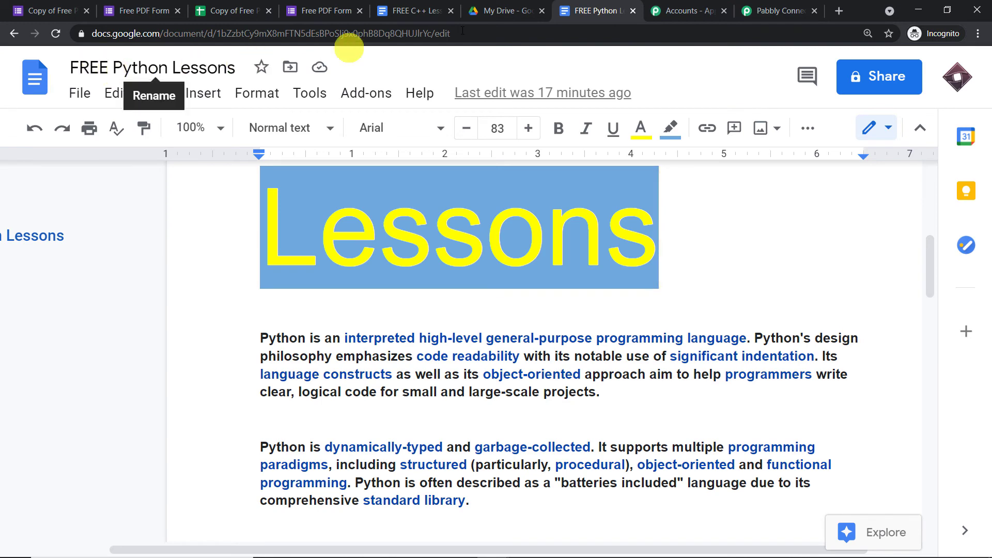
pyautogui.click(750, 11)
pyautogui.click(432, 233)
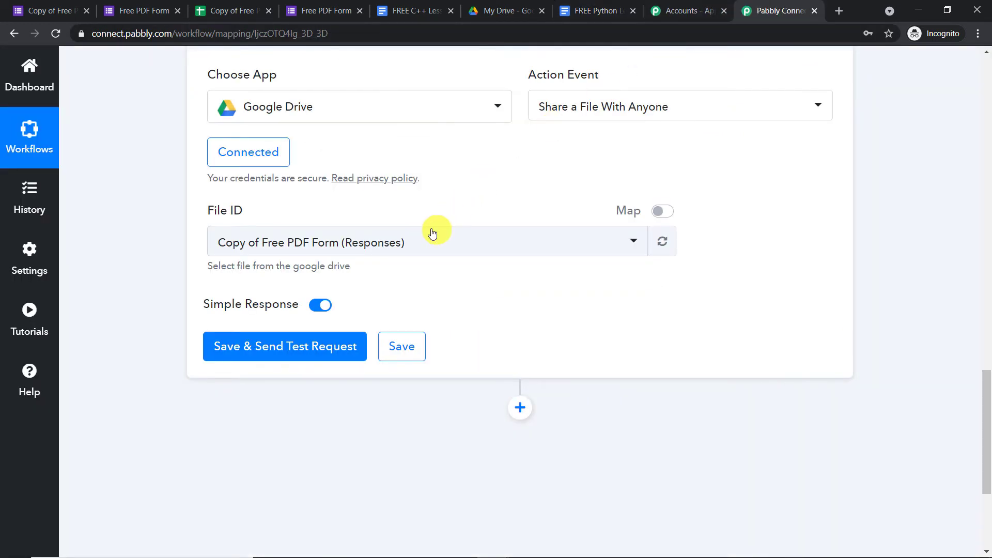
pyautogui.scroll(-3, 439, 320)
pyautogui.scroll(-10, 453, 328)
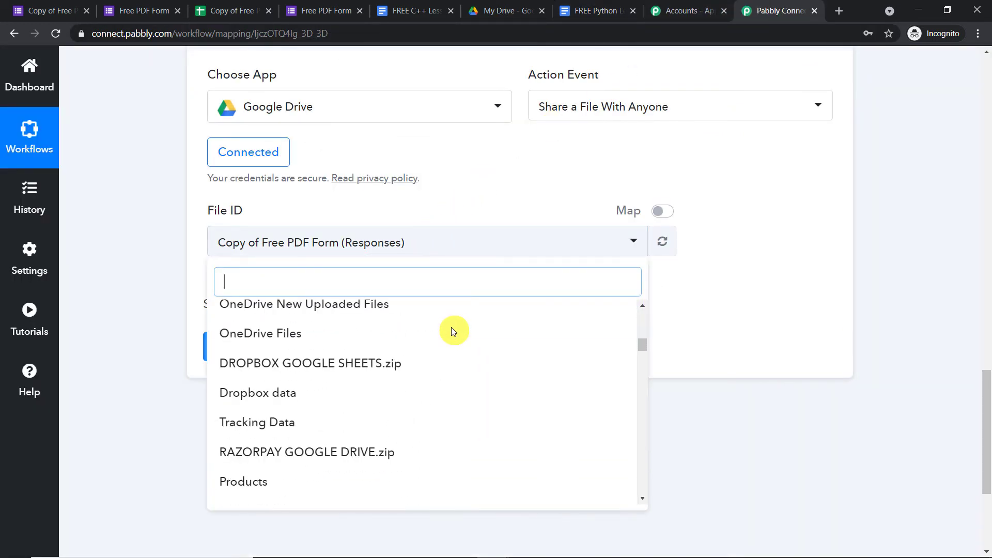
pyautogui.scroll(10, 450, 327)
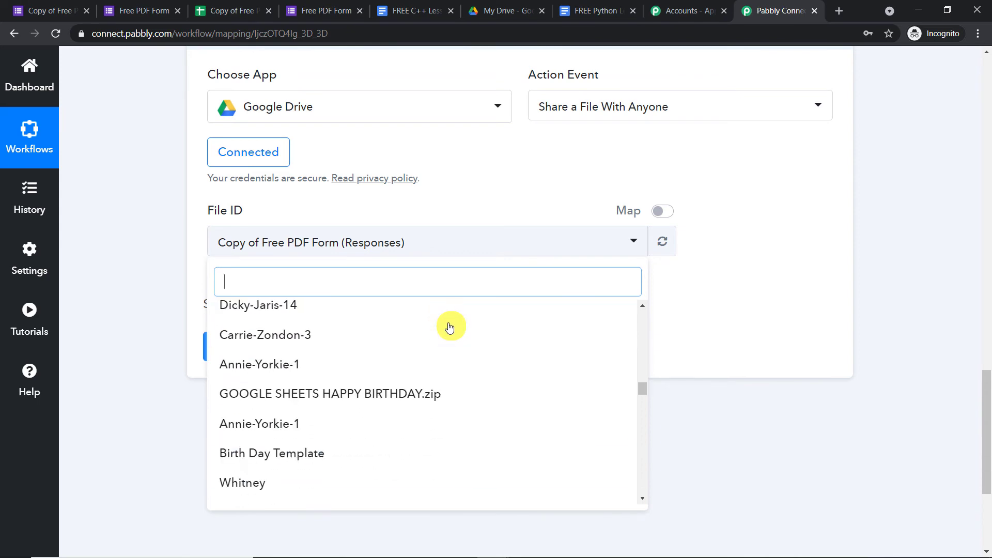
pyautogui.scroll(12, 447, 320)
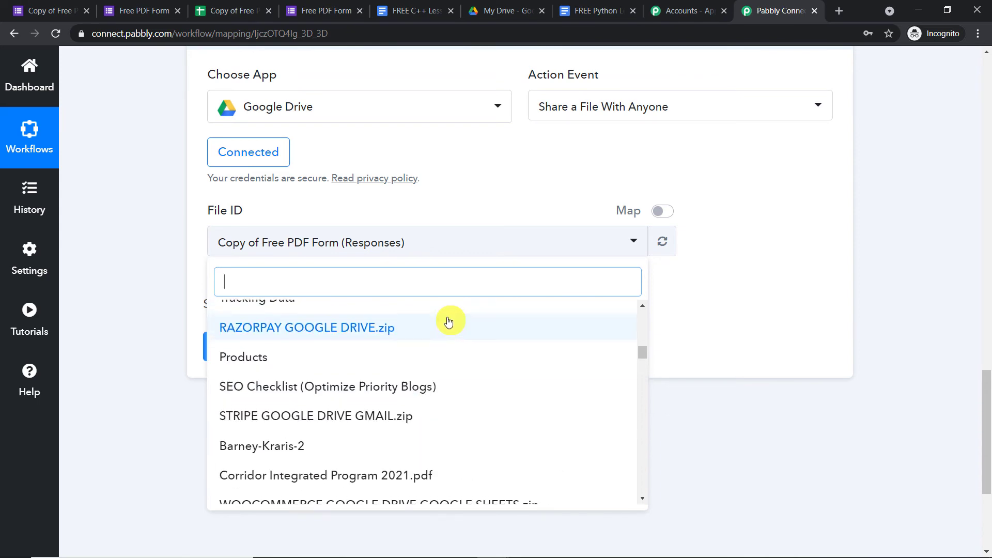
pyautogui.scroll(3, 444, 315)
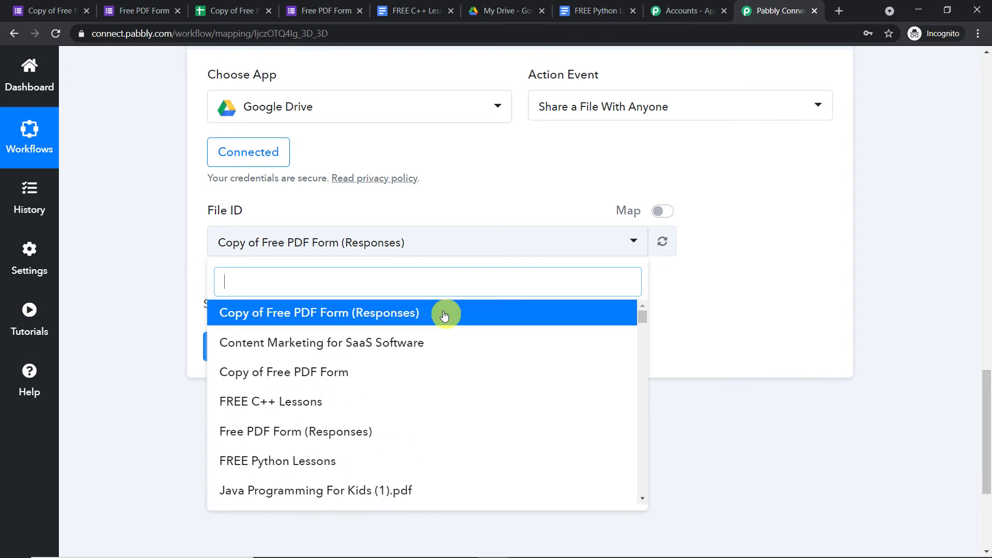
pyautogui.click(311, 463)
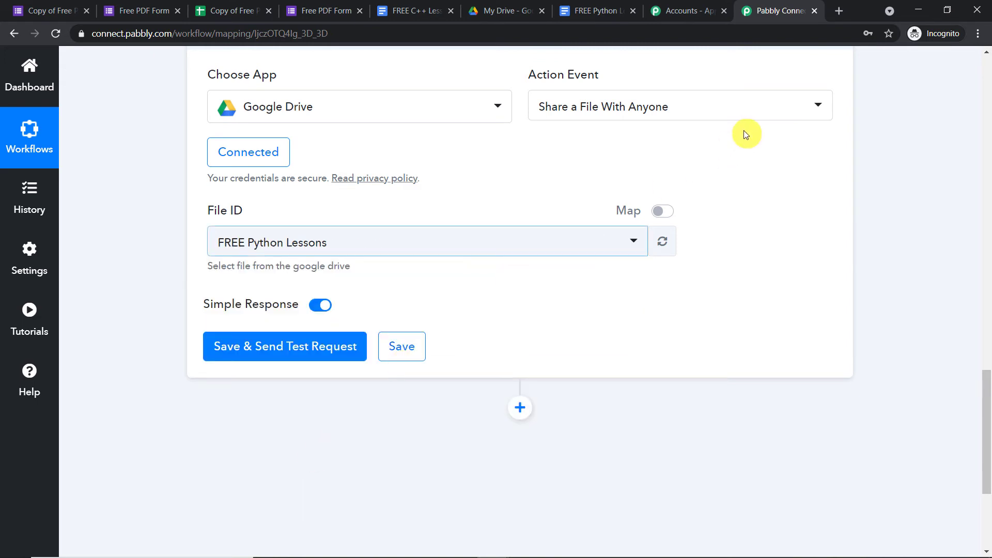
pyautogui.click(324, 350)
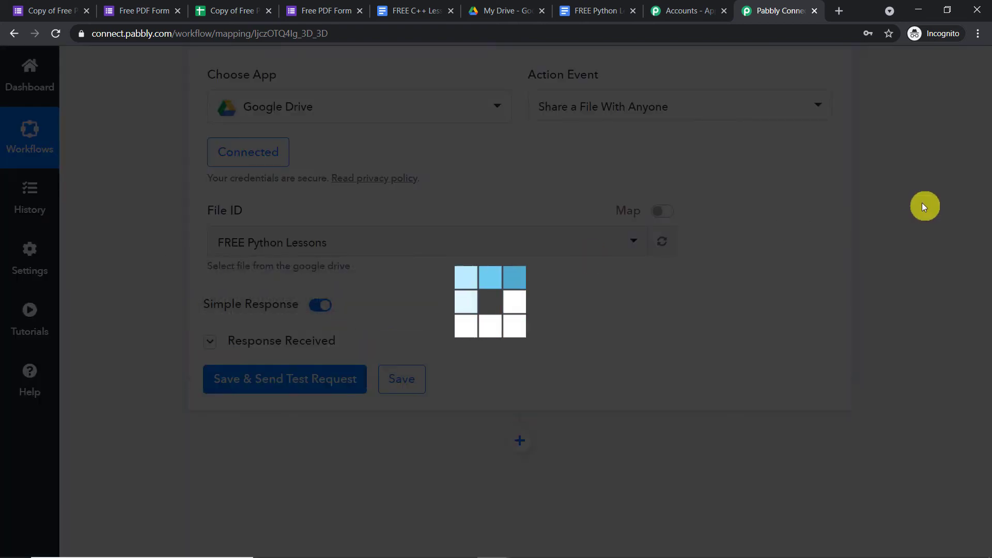
# - Enlarge the application/pdf field to select the full PDF export link, then add a step below
pyautogui.scroll(-4, 808, 307)
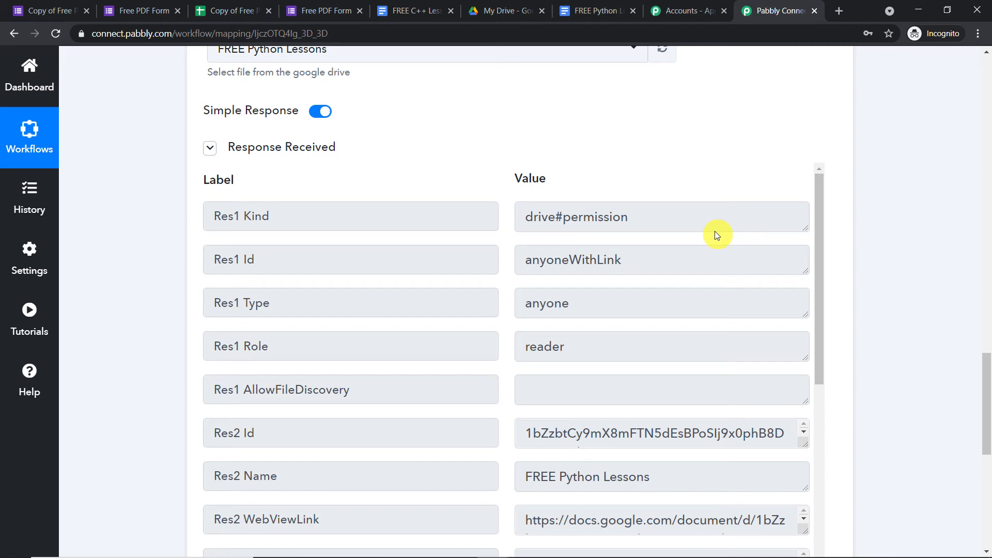
pyautogui.click(609, 6)
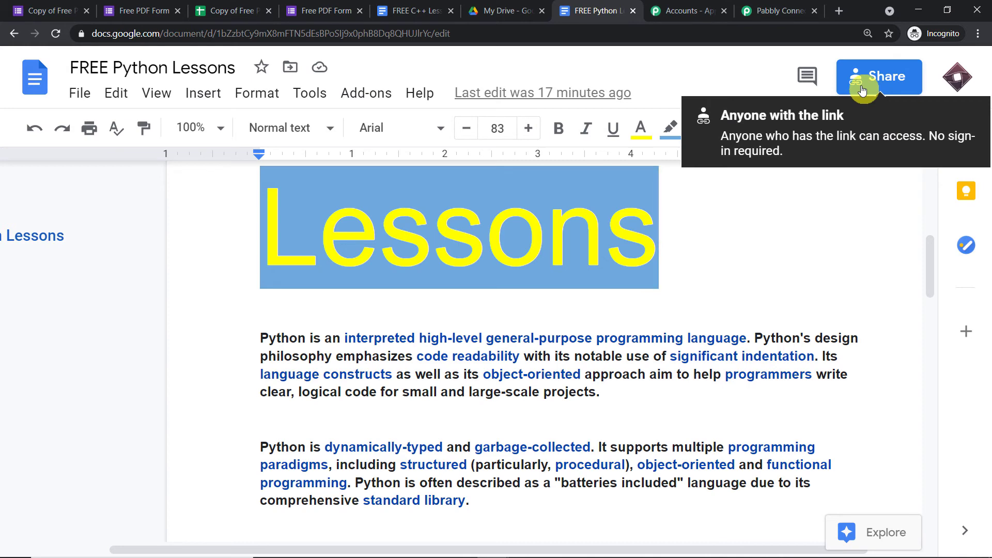
pyautogui.click(768, 5)
pyautogui.scroll(-5, 737, 283)
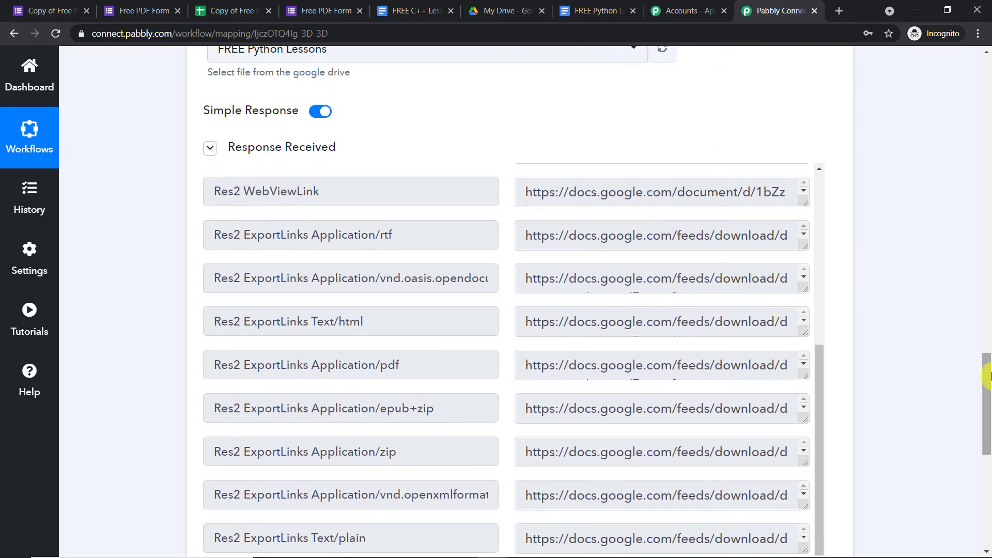
pyautogui.moveTo(986, 377); pyautogui.dragTo(986, 410)
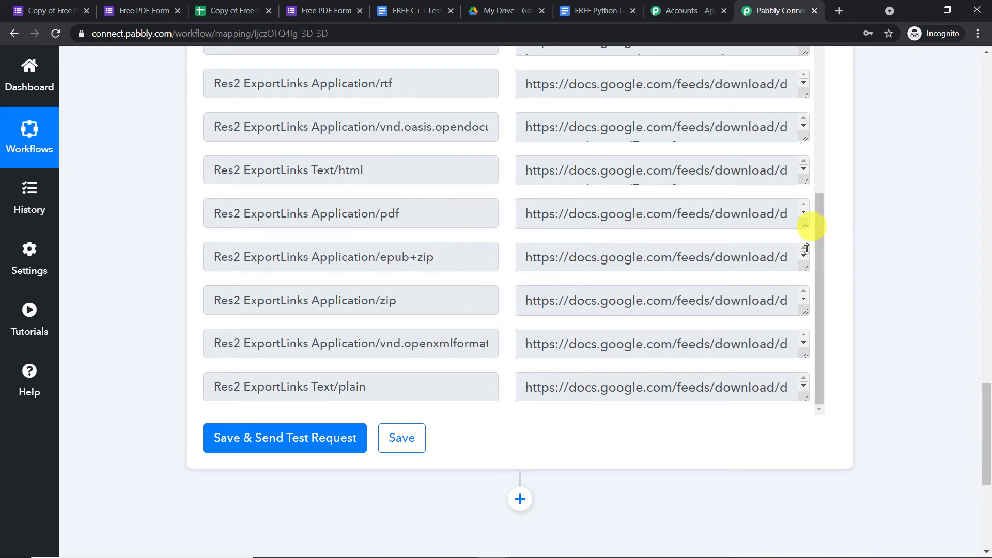
pyautogui.moveTo(804, 226); pyautogui.dragTo(806, 339)
pyautogui.moveTo(728, 272); pyautogui.dragTo(723, 272)
pyautogui.moveTo(643, 256); pyautogui.dragTo(505, 199)
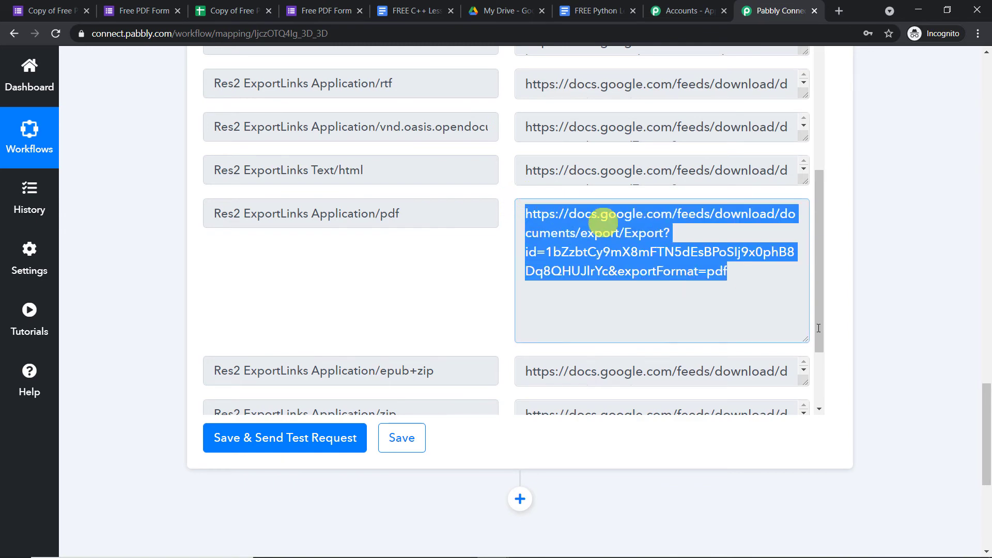
pyautogui.scroll(-5, 602, 221)
pyautogui.click(527, 190)
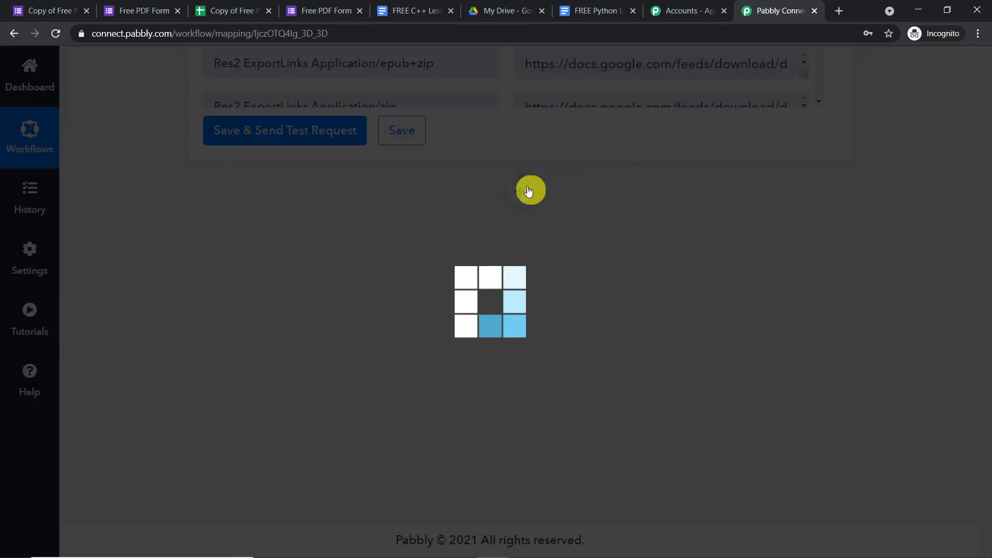
# - Set the new action step to Gmail with the Send Email (with Attachment) event
pyautogui.click(319, 372)
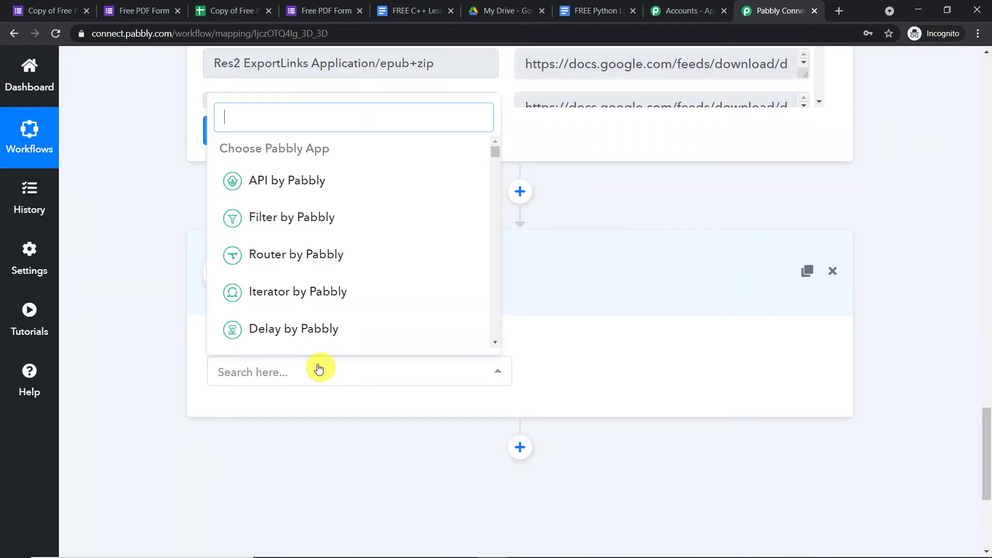
pyautogui.write('gma')
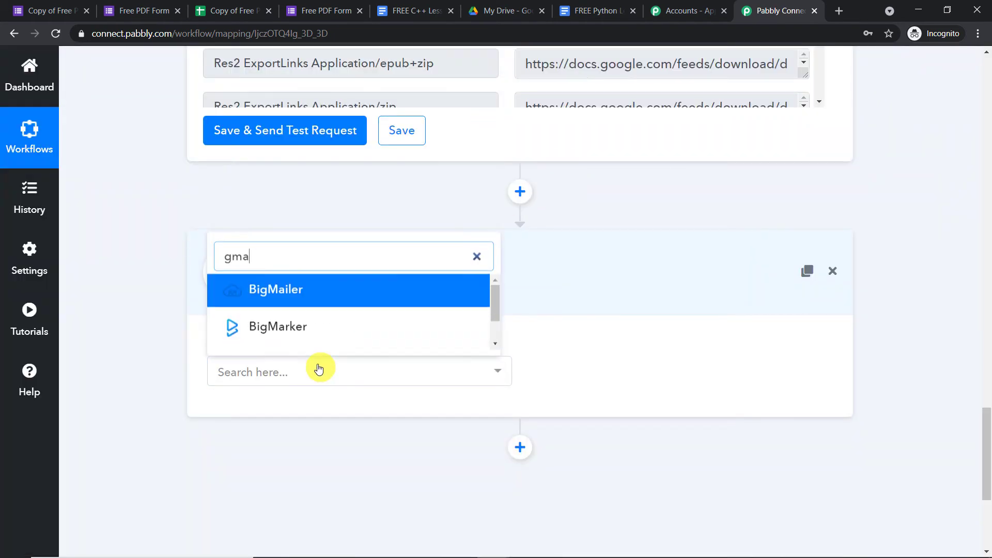
pyautogui.write('il')
pyautogui.click(323, 329)
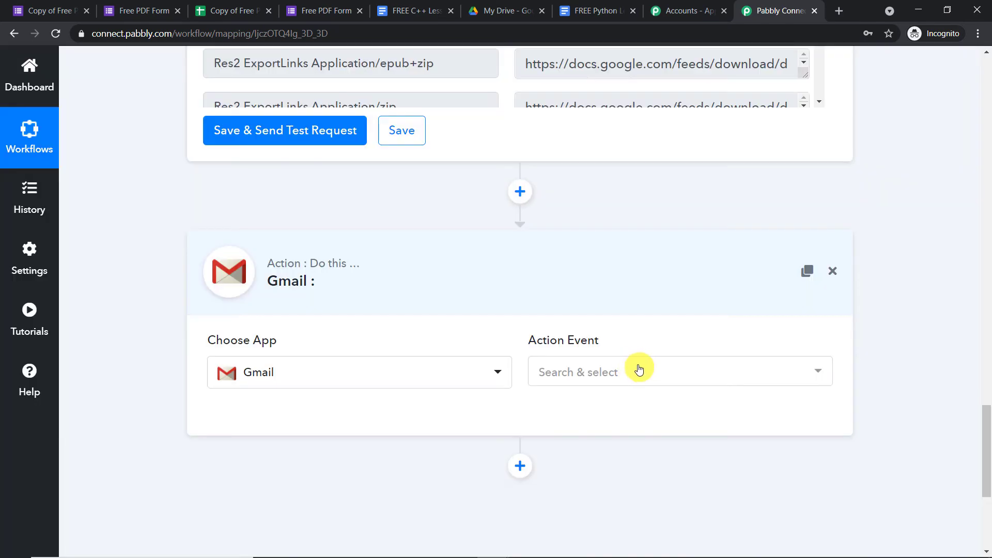
pyautogui.click(639, 369)
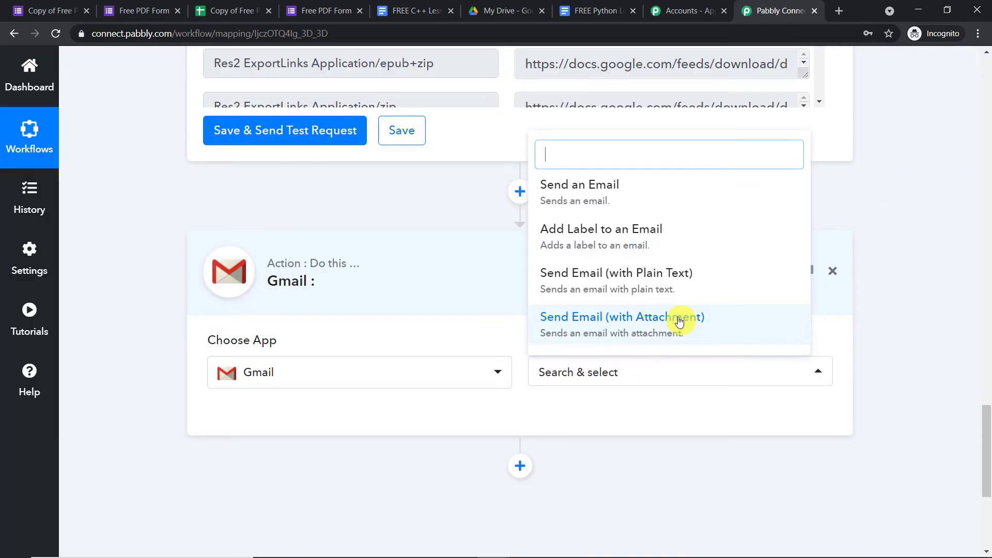
pyautogui.click(677, 319)
pyautogui.scroll(-3, 620, 305)
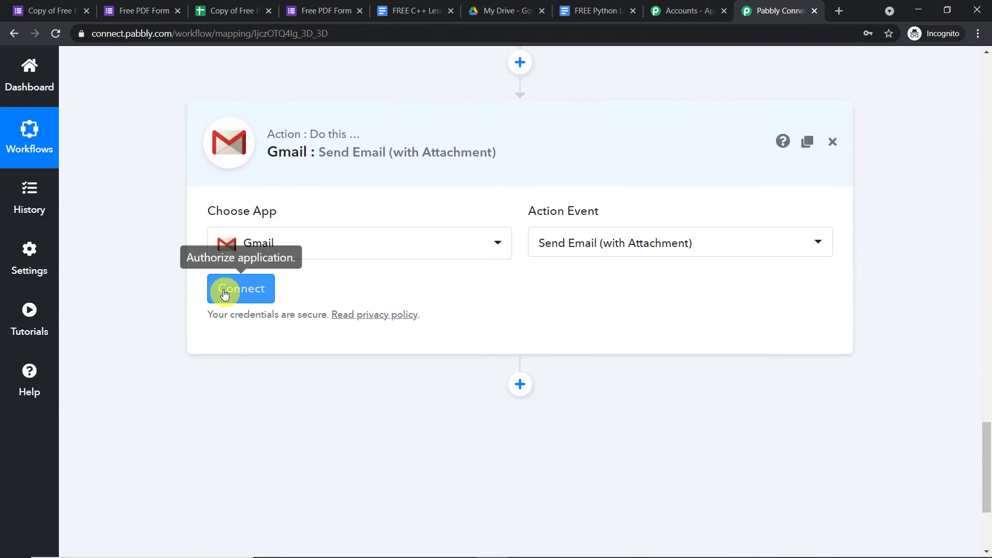
# - Connect a Gmail account by signing in with Google and allowing Pabbly Connect access
pyautogui.click(228, 289)
pyautogui.click(413, 316)
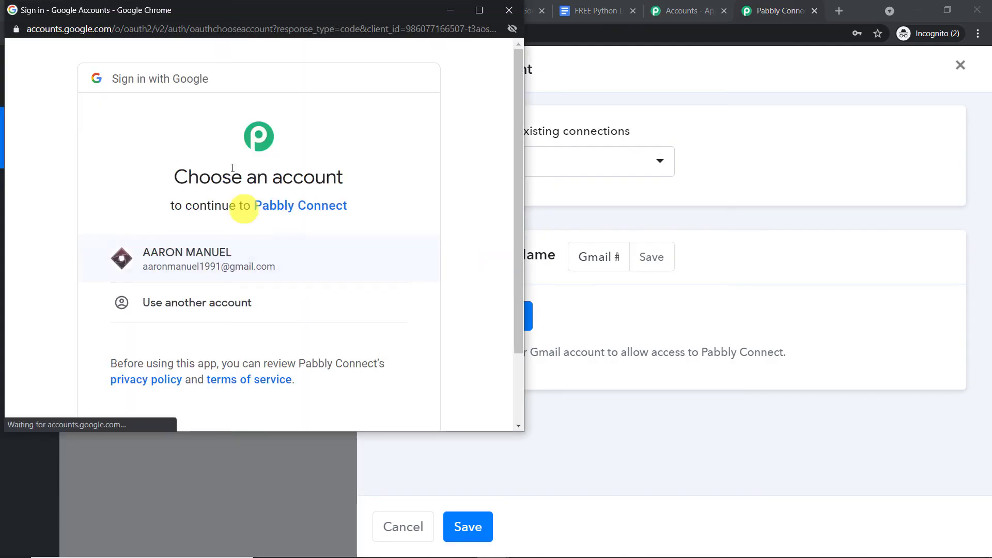
pyautogui.moveTo(237, 9); pyautogui.dragTo(687, 75)
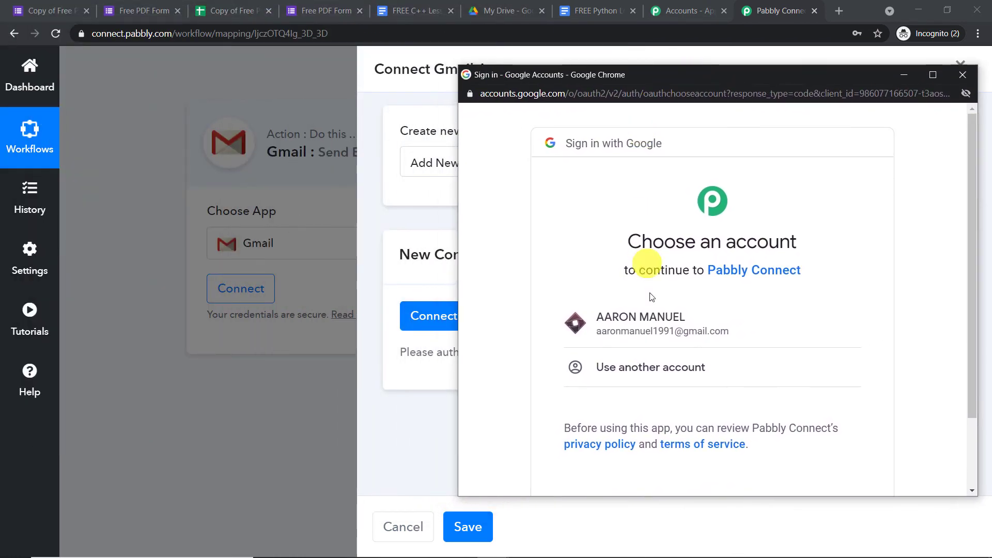
pyautogui.click(680, 318)
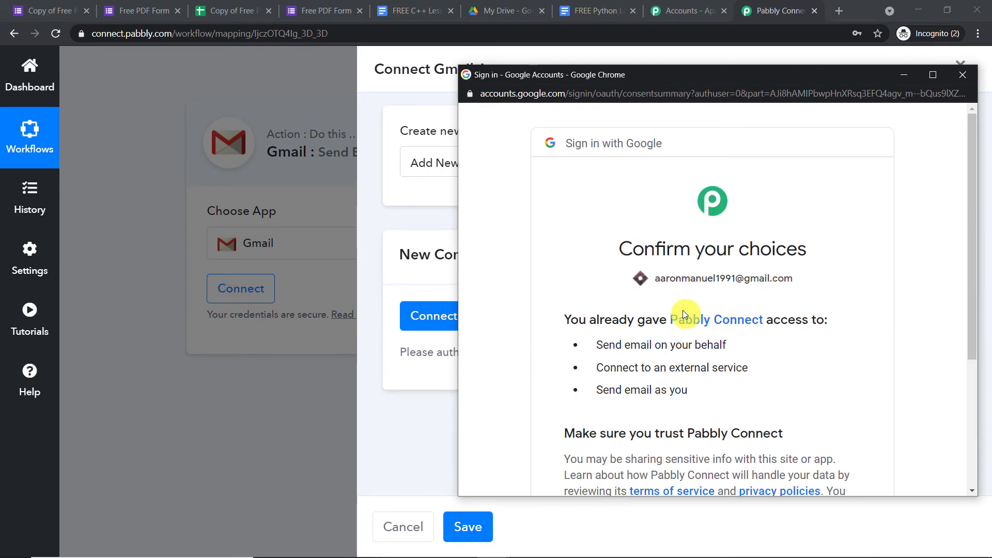
pyautogui.scroll(-4, 692, 312)
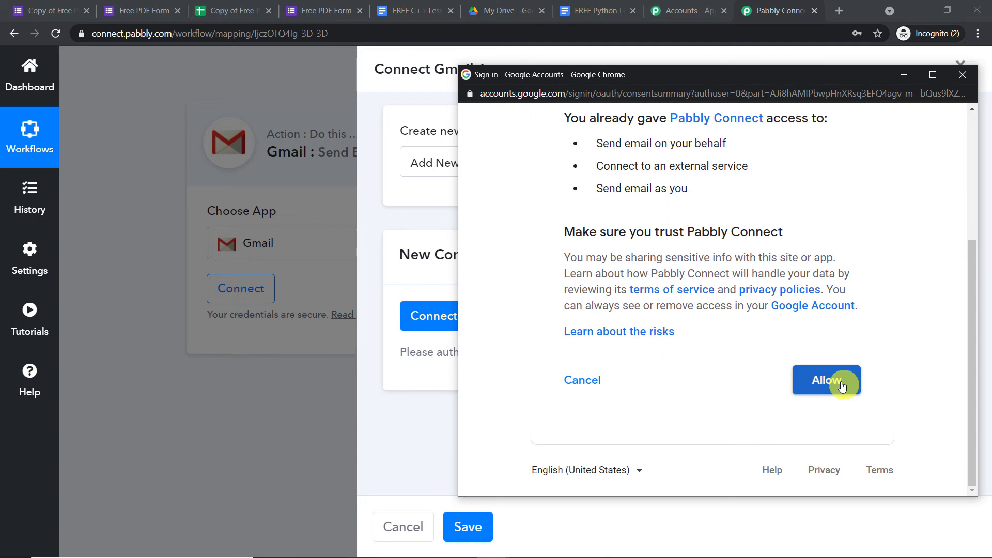
pyautogui.click(841, 385)
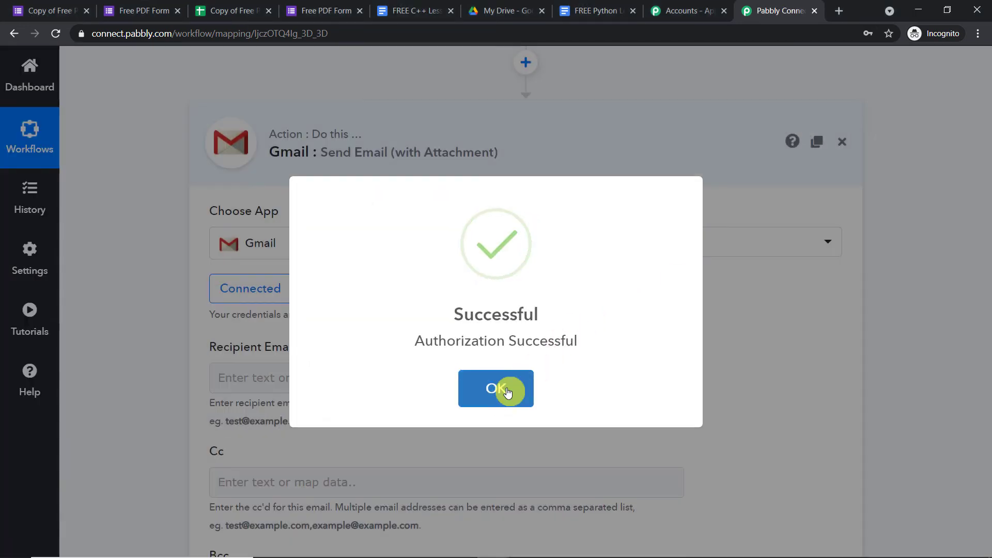
# - Map the Google Forms 'Your Email' answer into the Recipient Email field
pyautogui.click(505, 390)
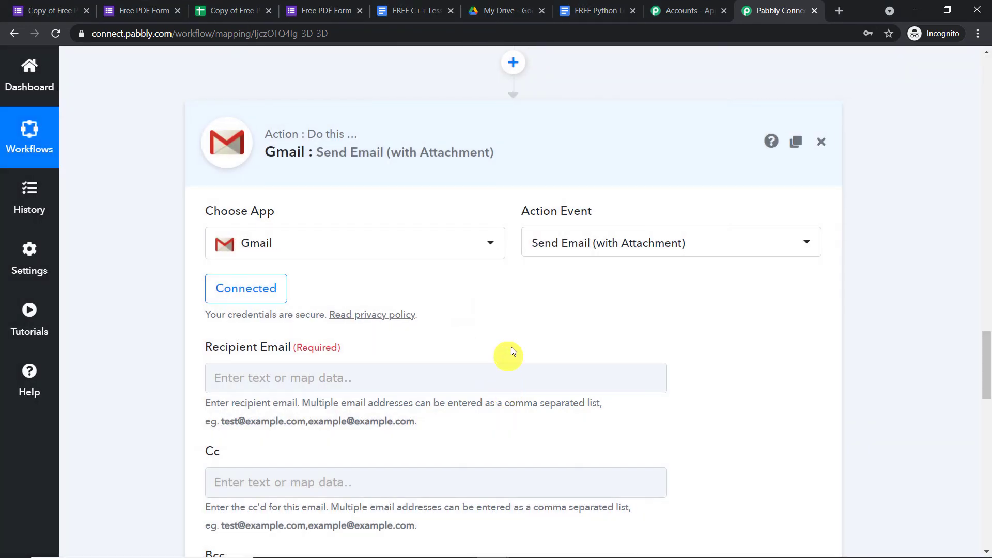
pyautogui.scroll(-3, 671, 301)
pyautogui.scroll(-12, 596, 238)
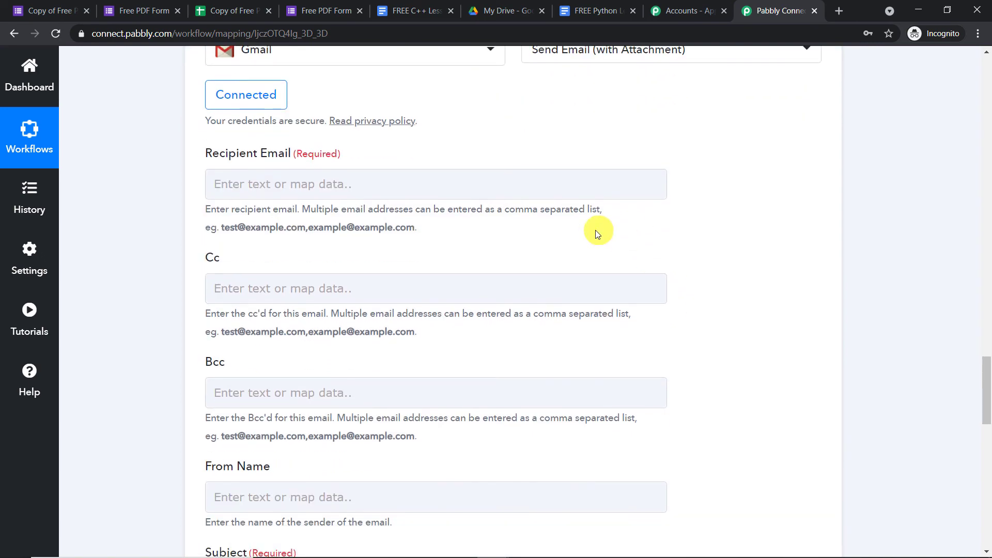
pyautogui.scroll(-5, 599, 243)
pyautogui.scroll(15, 599, 247)
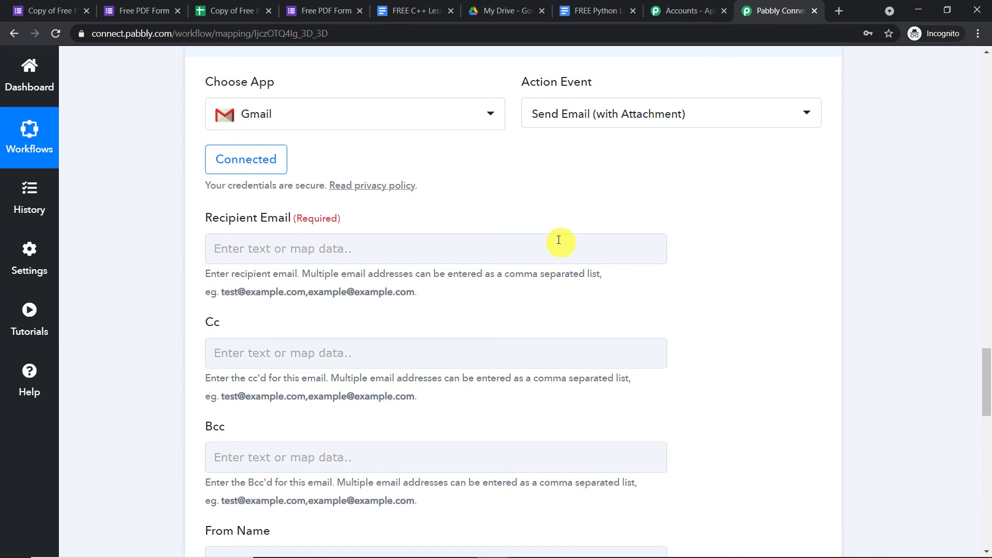
pyautogui.click(555, 247)
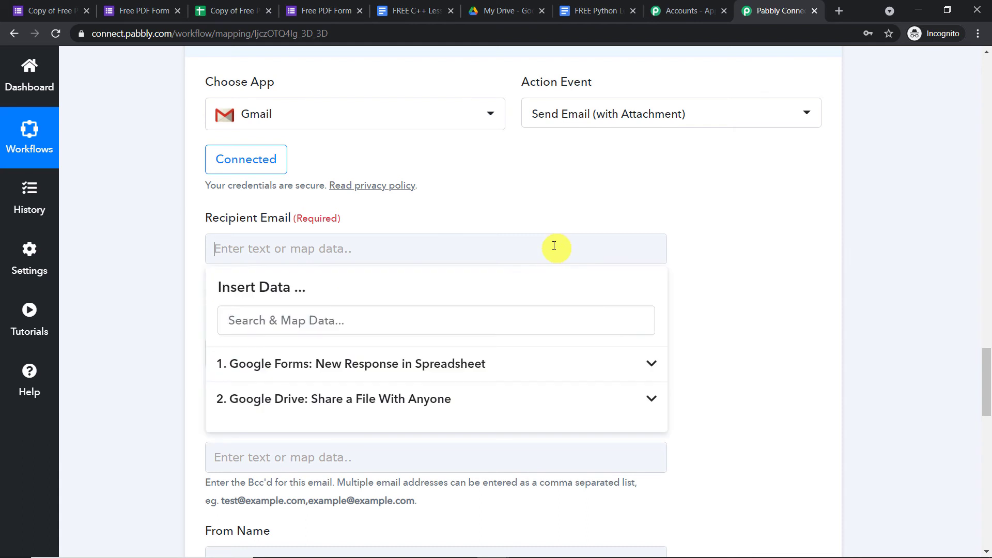
pyautogui.click(451, 370)
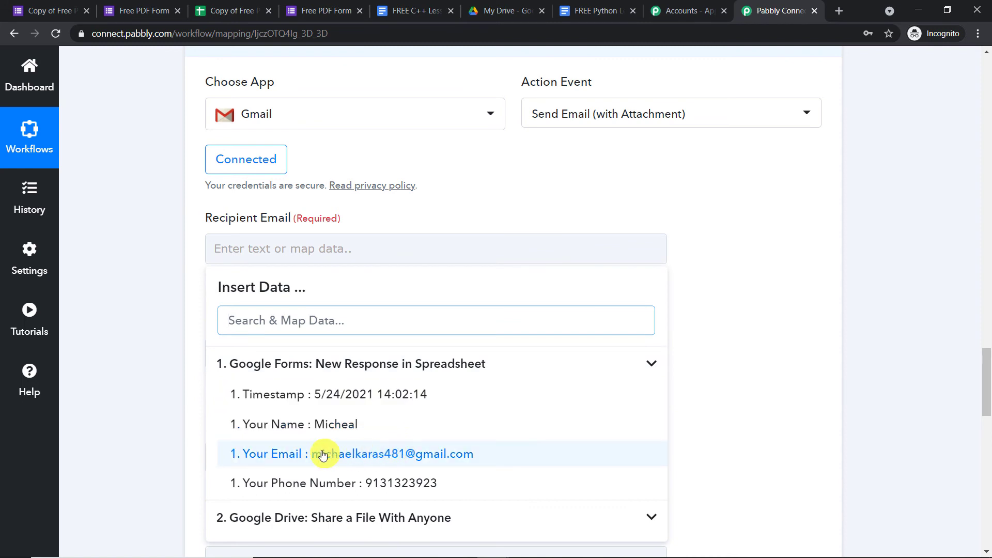
pyautogui.click(445, 459)
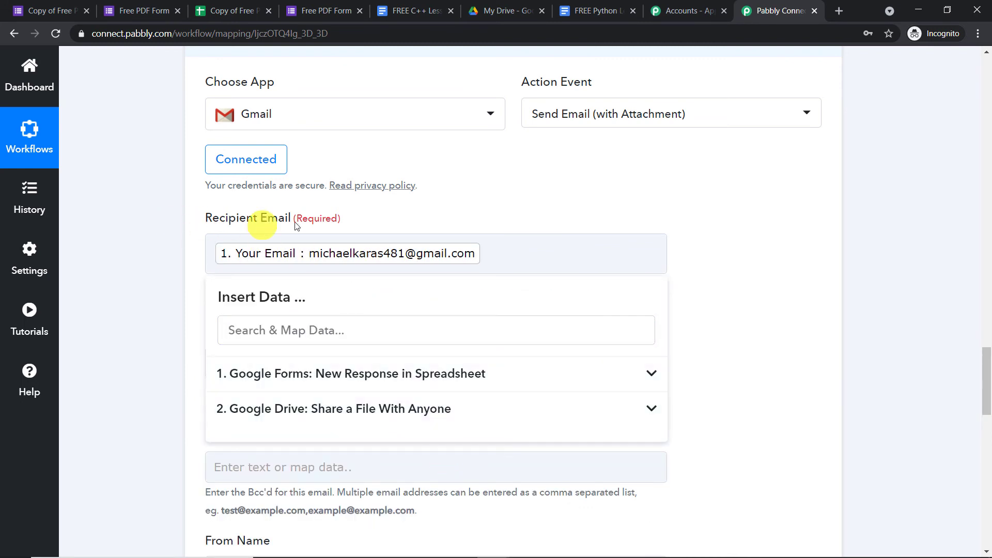
pyautogui.click(699, 205)
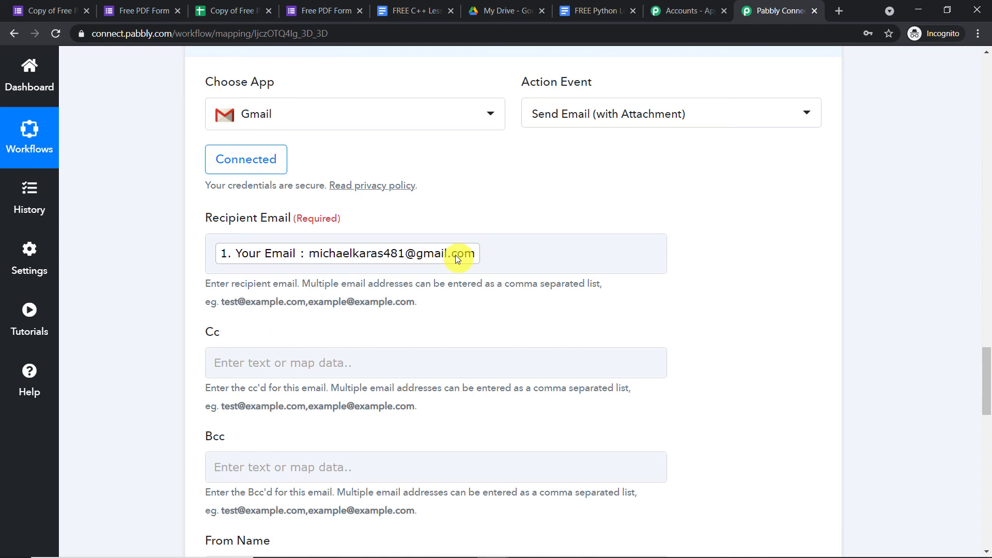
# - Fill in a sender From Name and set the subject to 'Email with attachment'
pyautogui.scroll(-4, 457, 258)
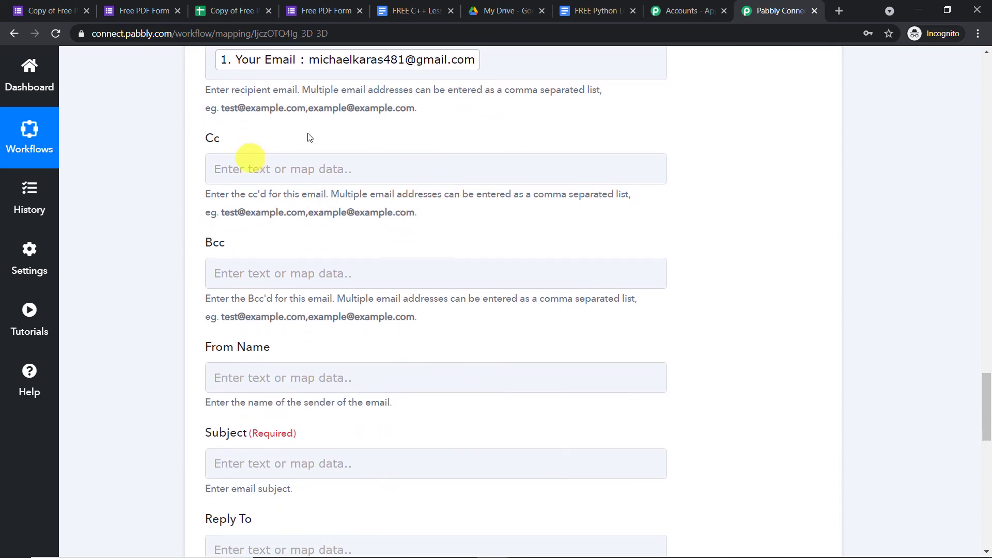
pyautogui.scroll(-3, 318, 256)
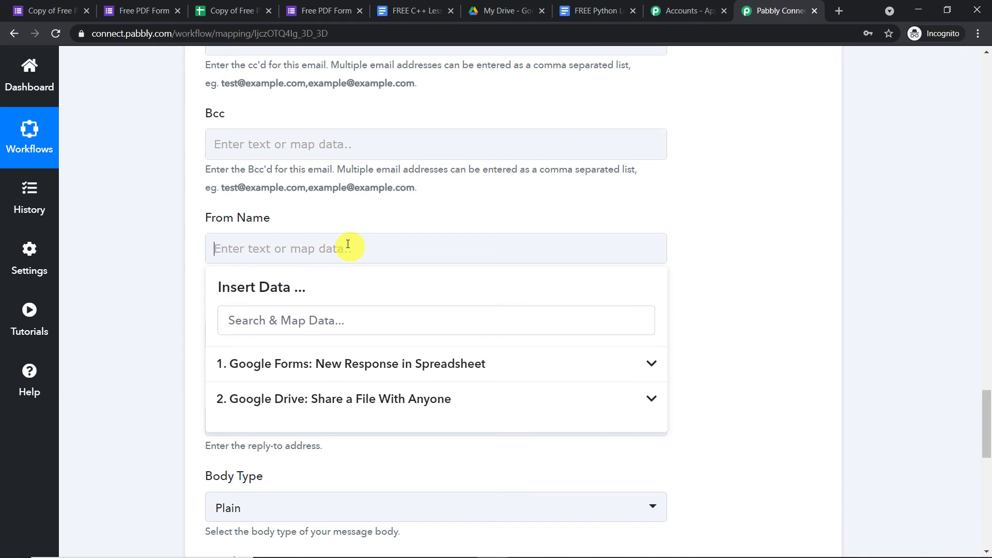
pyautogui.write('AARON')
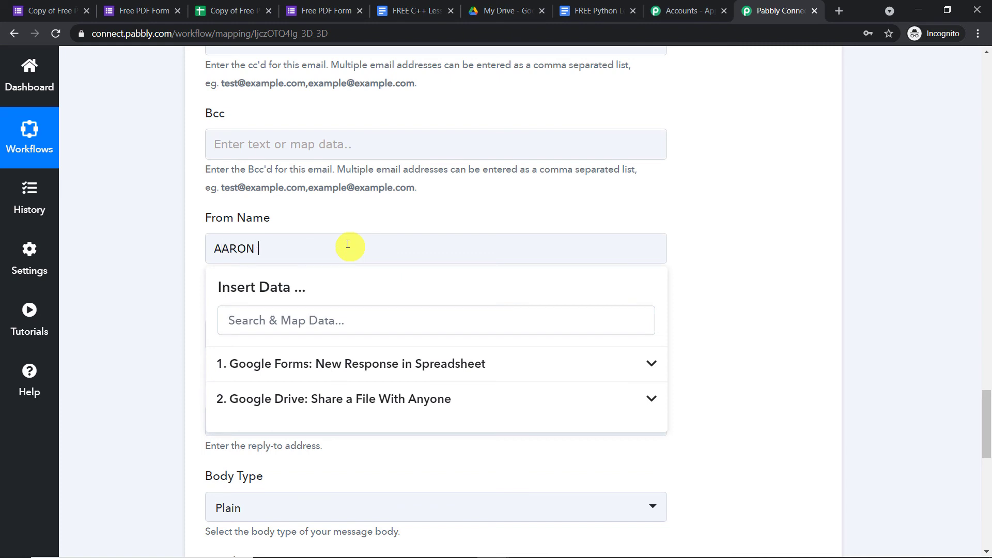
pyautogui.click(476, 203)
pyautogui.scroll(-3, 428, 203)
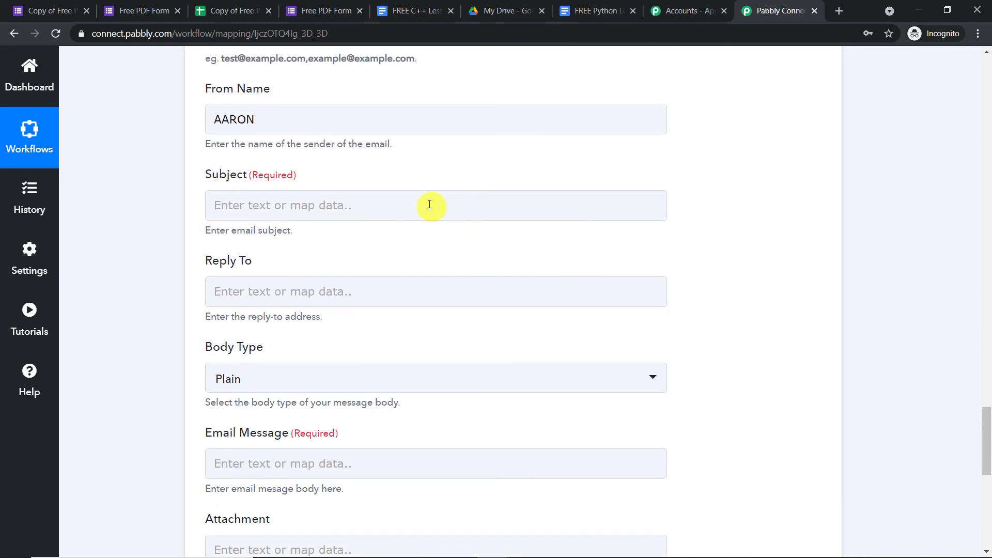
pyautogui.click(429, 204)
pyautogui.write('Email with attachment')
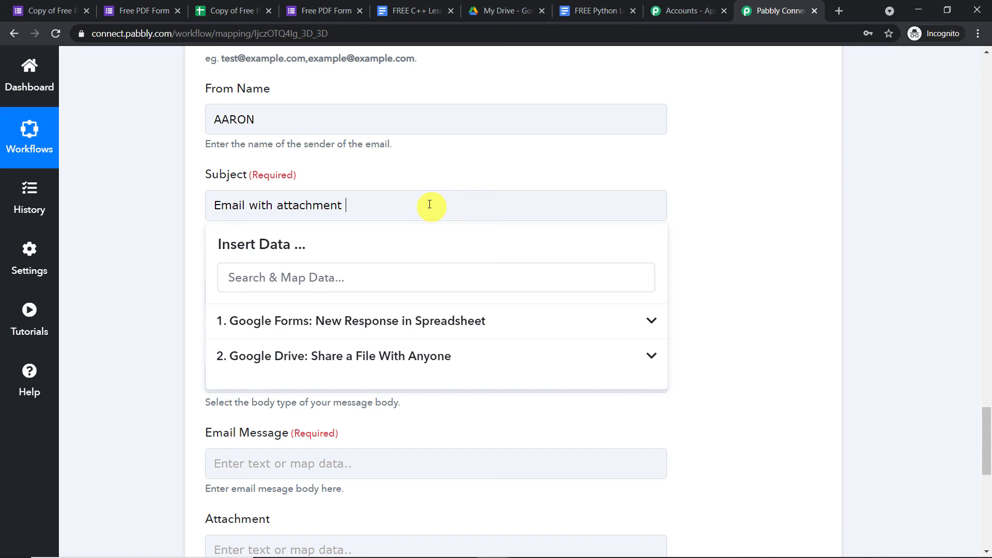
pyautogui.click(827, 181)
pyautogui.scroll(-3, 783, 191)
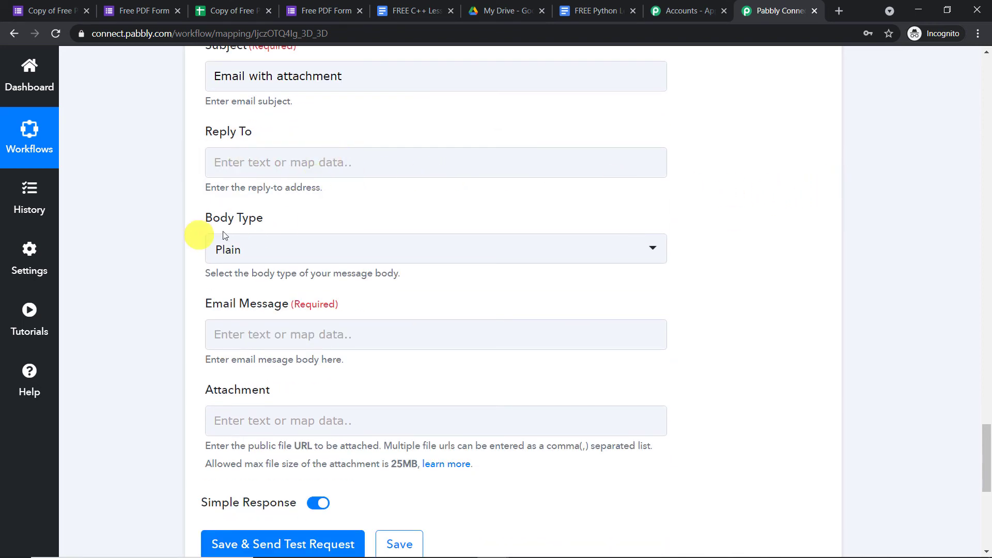
pyautogui.scroll(-1, 304, 257)
# - Begin the message with 'Hello', the form's Your Name answer, and the pdf copy sentence
pyautogui.click(295, 271)
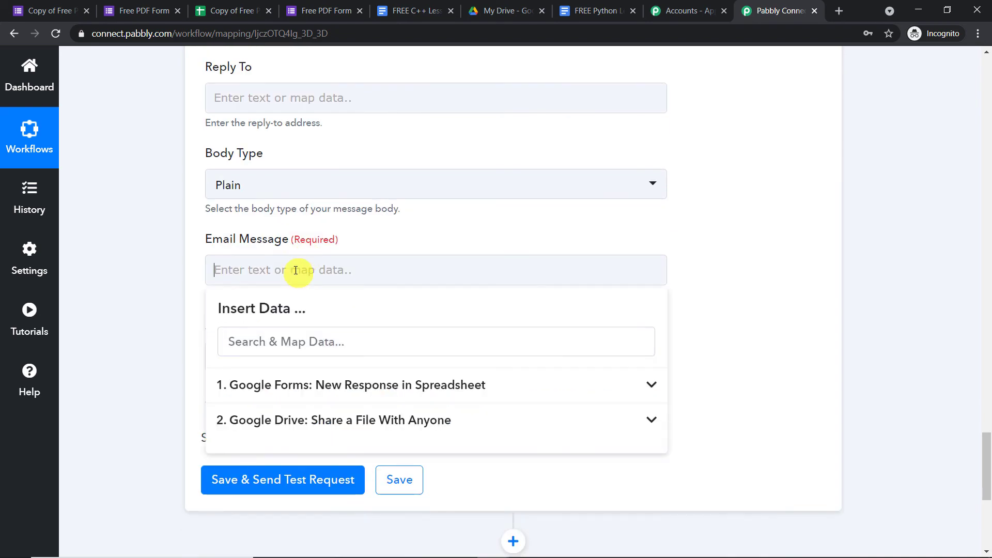
pyautogui.write('Hello')
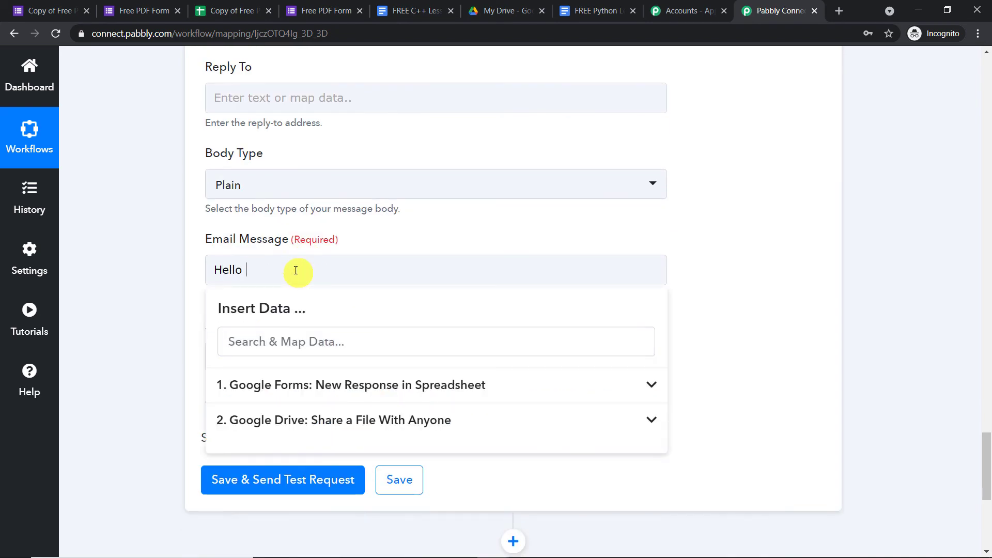
pyautogui.click(343, 380)
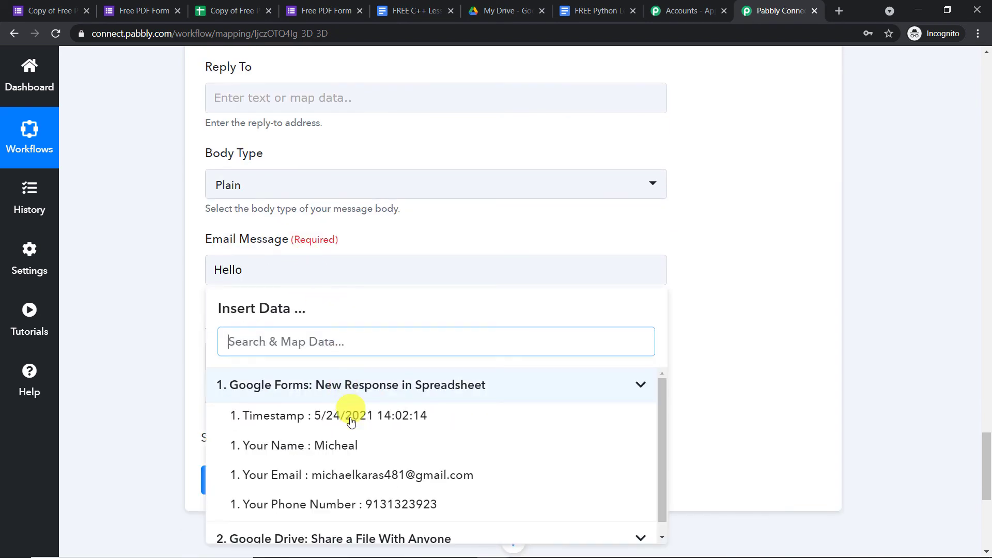
pyautogui.click(354, 442)
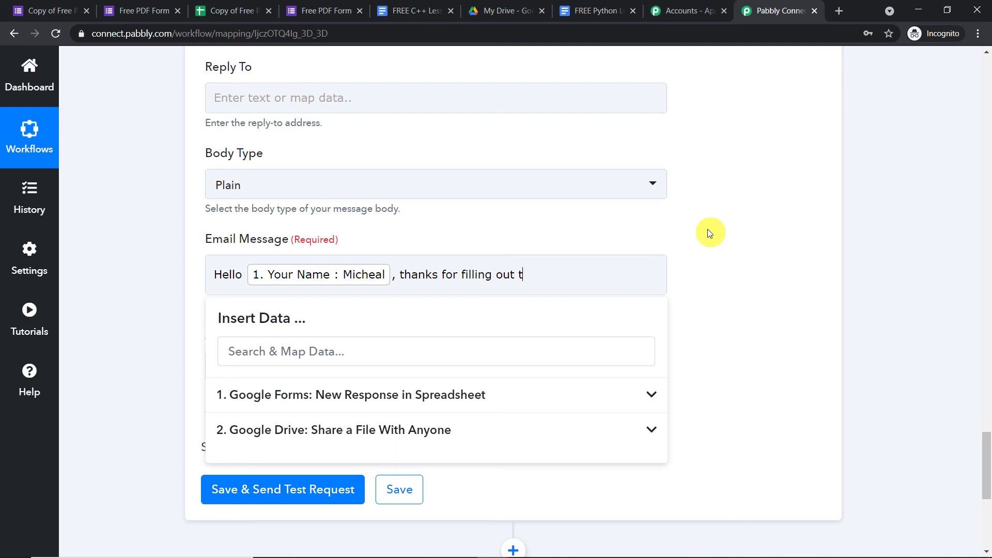
pyautogui.write('orm. So thi is')
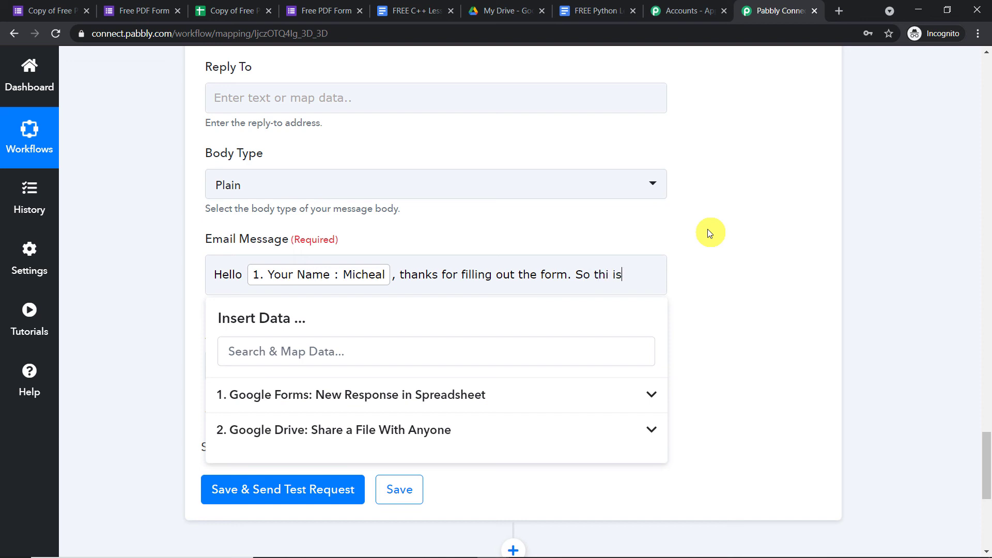
pyautogui.write(' your pdf copy of')
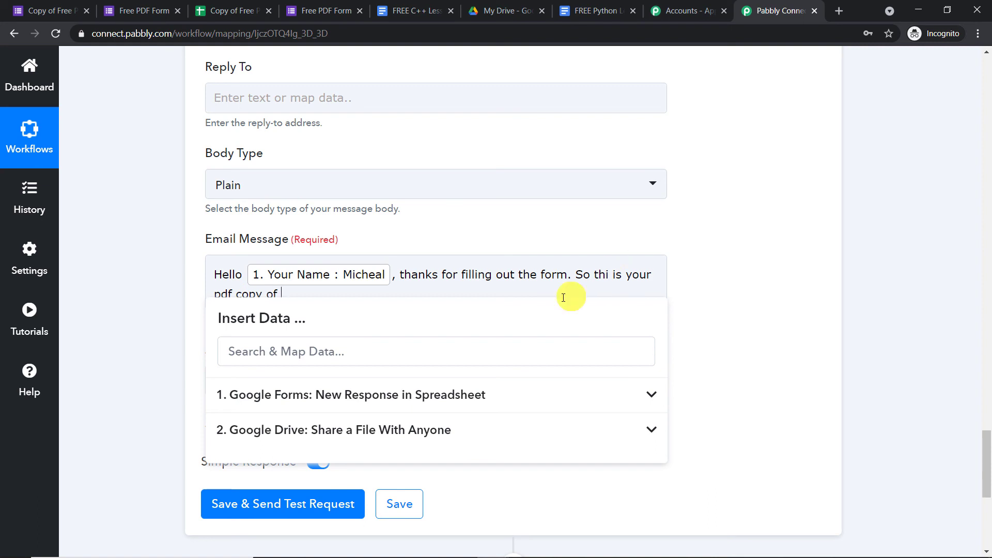
# - Insert the shared Drive file's Res2 Name, correct 'thi' to 'this', and add 'free' before 'pdf'
pyautogui.click(451, 429)
pyautogui.scroll(-2, 452, 440)
pyautogui.scroll(-3, 453, 441)
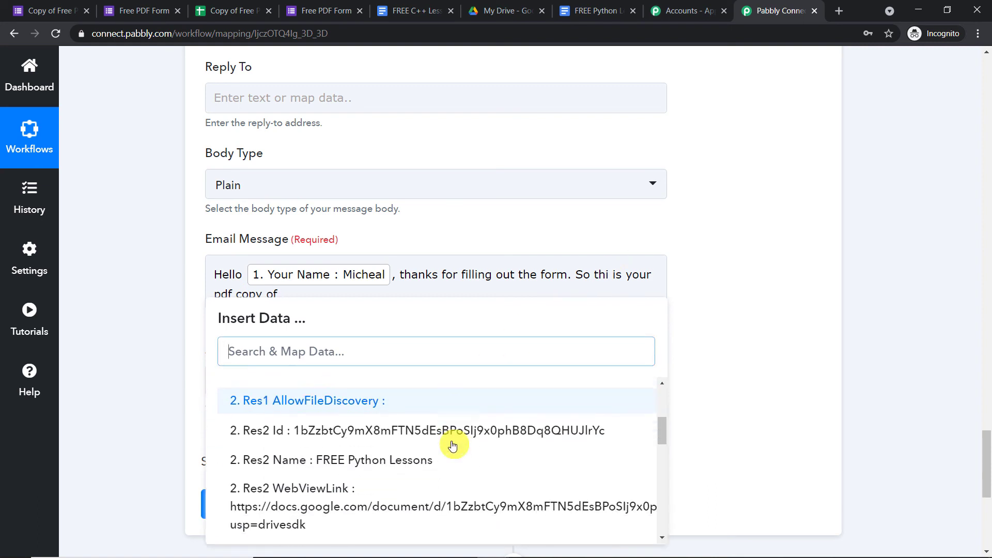
pyautogui.click(436, 391)
pyautogui.click(767, 310)
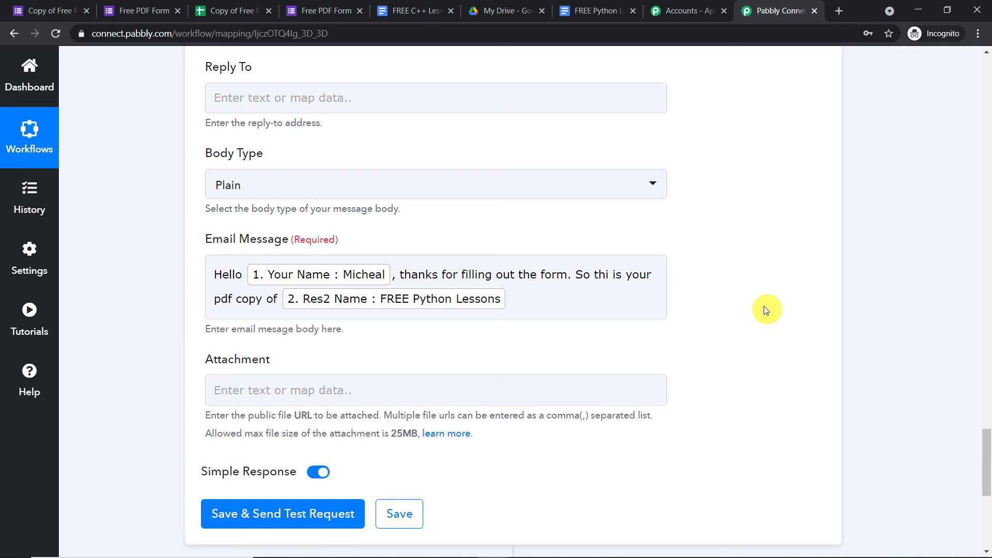
pyautogui.click(610, 277)
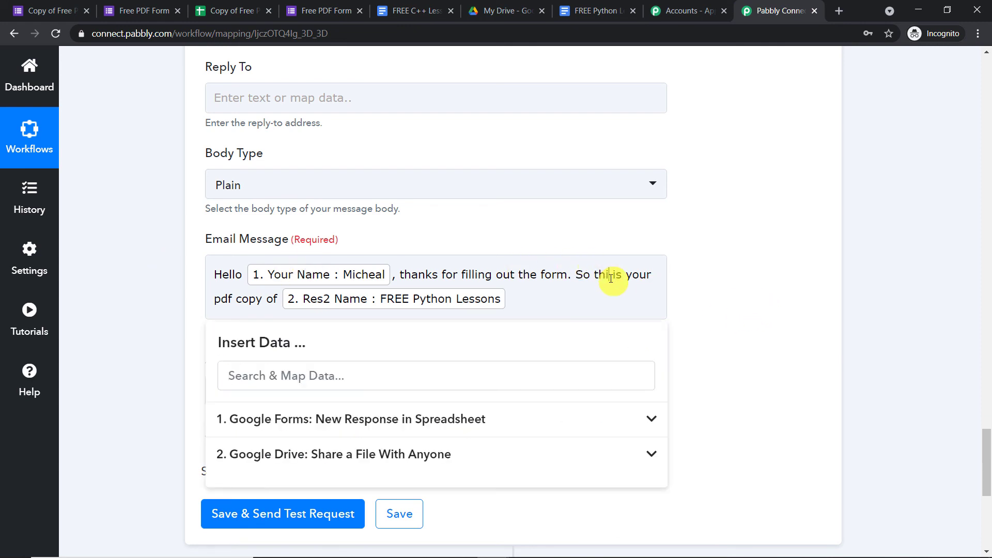
pyautogui.click(761, 263)
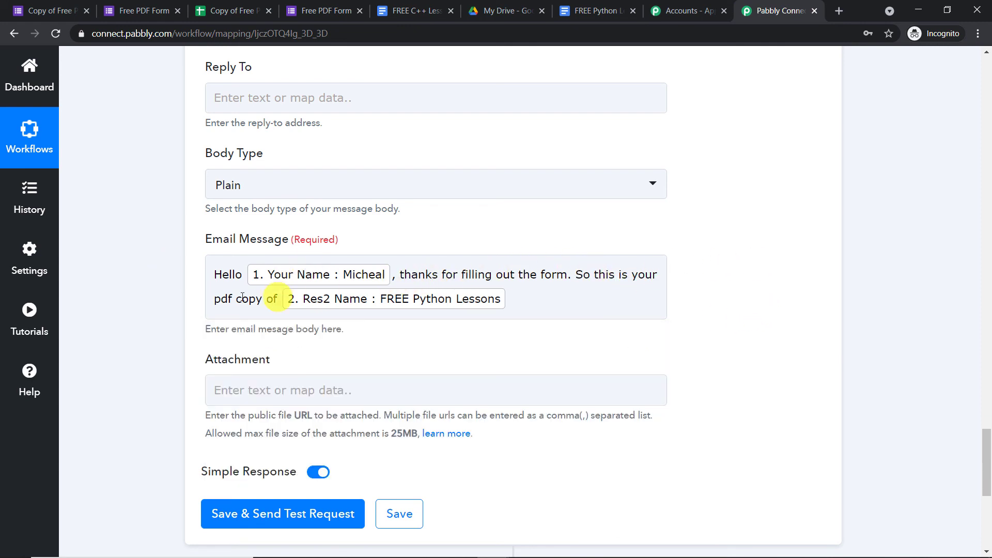
pyautogui.click(218, 298)
pyautogui.write('free')
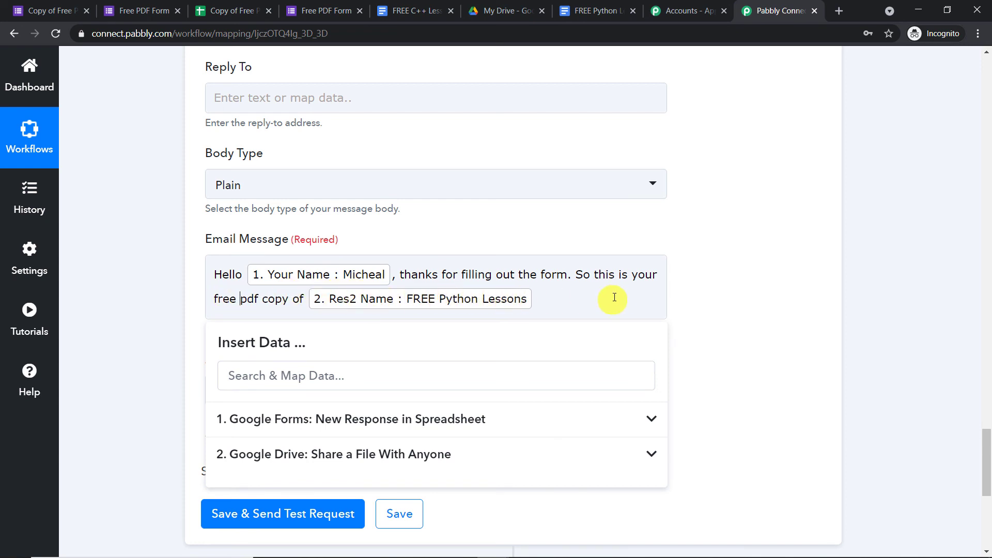
pyautogui.click(762, 255)
pyautogui.scroll(-2, 495, 338)
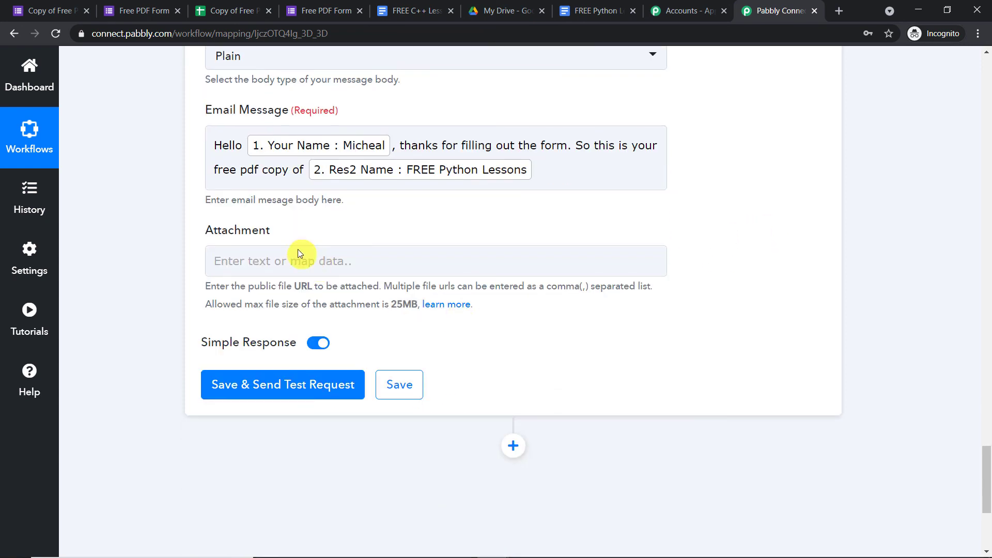
# - Map the Drive share step's Res2 ExportLinks Application/pdf link into the Attachment field
pyautogui.click(298, 259)
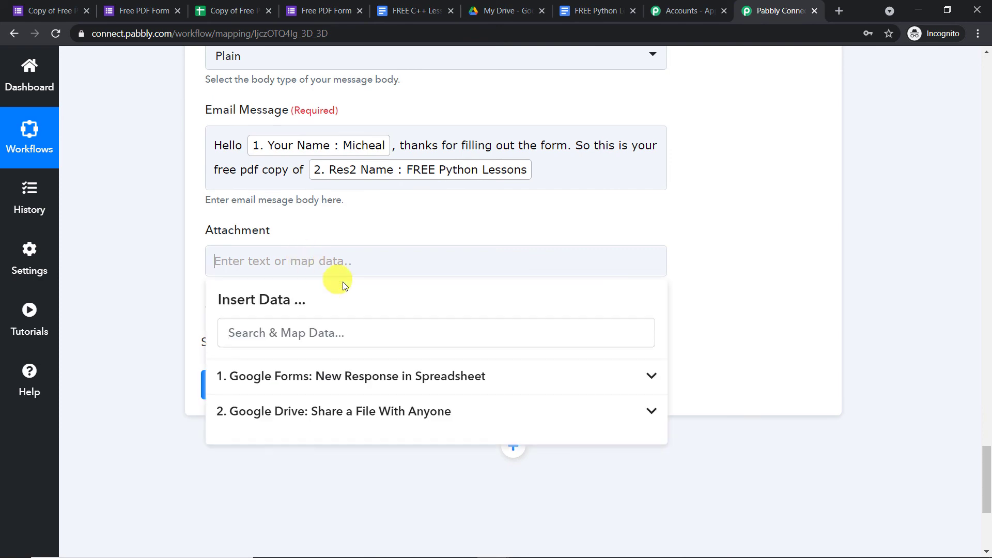
pyautogui.click(381, 412)
pyautogui.scroll(-8, 563, 398)
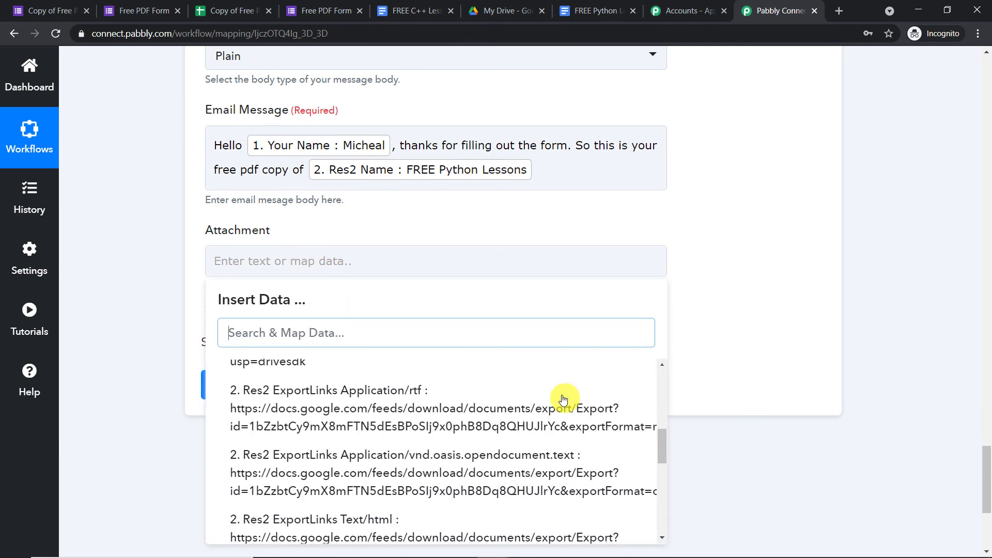
pyautogui.scroll(-2, 426, 407)
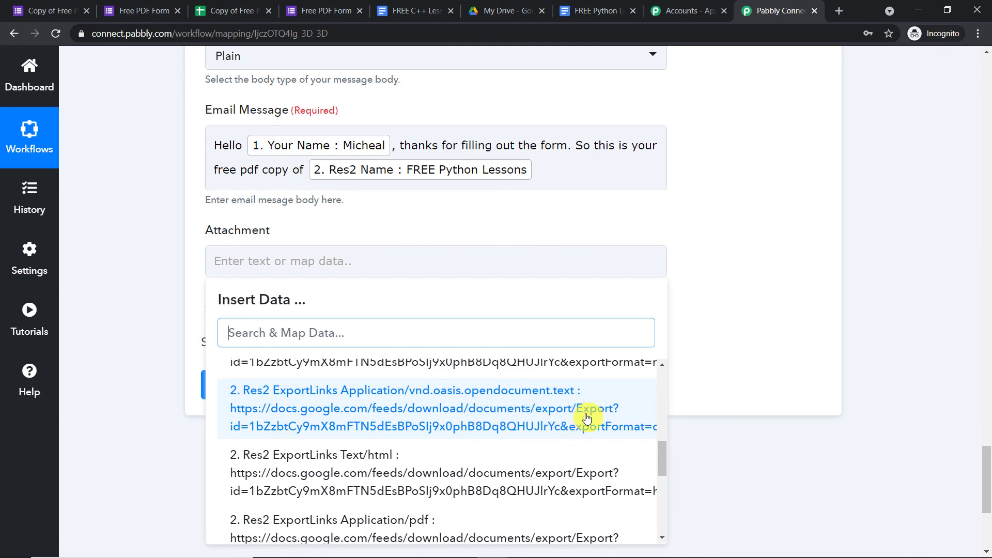
pyautogui.scroll(-1, 428, 404)
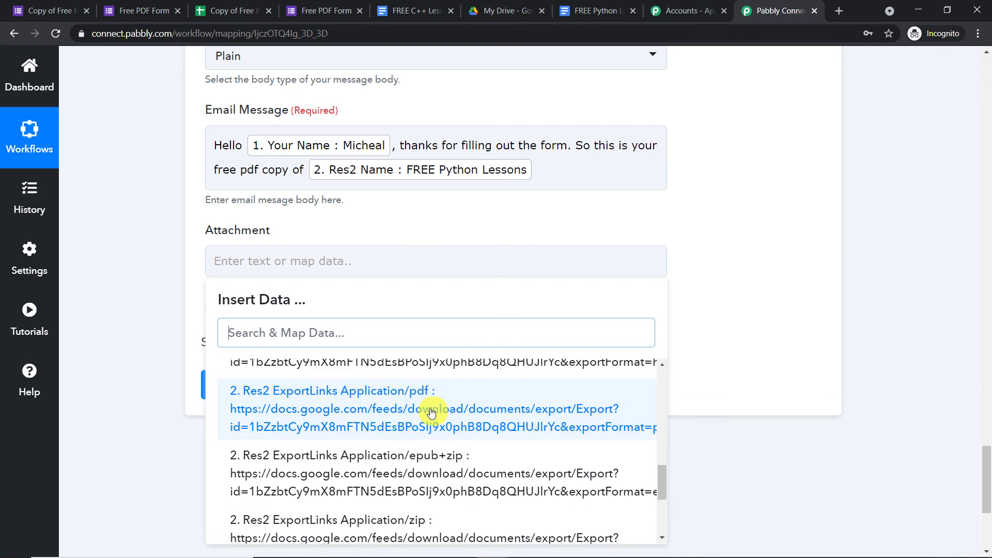
pyautogui.click(443, 417)
pyautogui.click(750, 260)
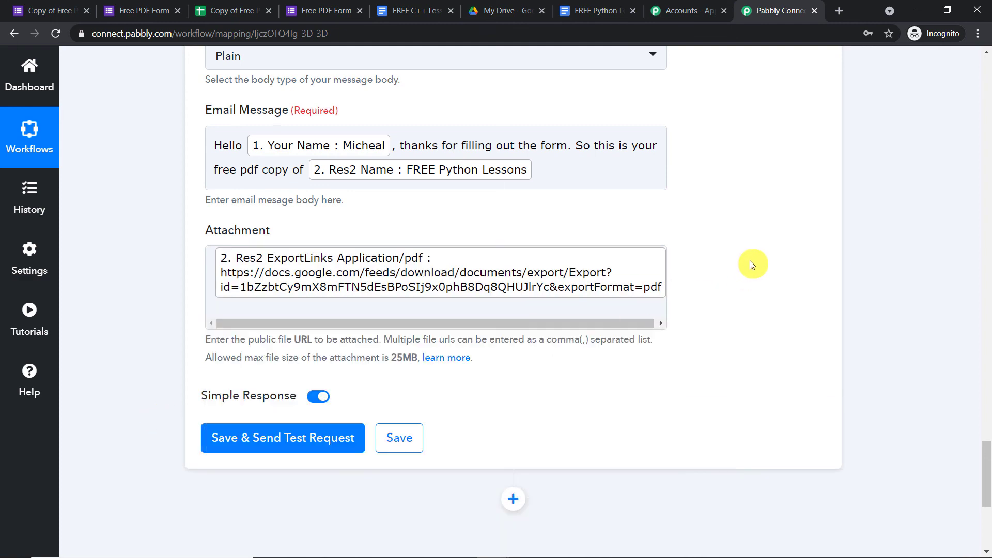
pyautogui.scroll(12, 749, 283)
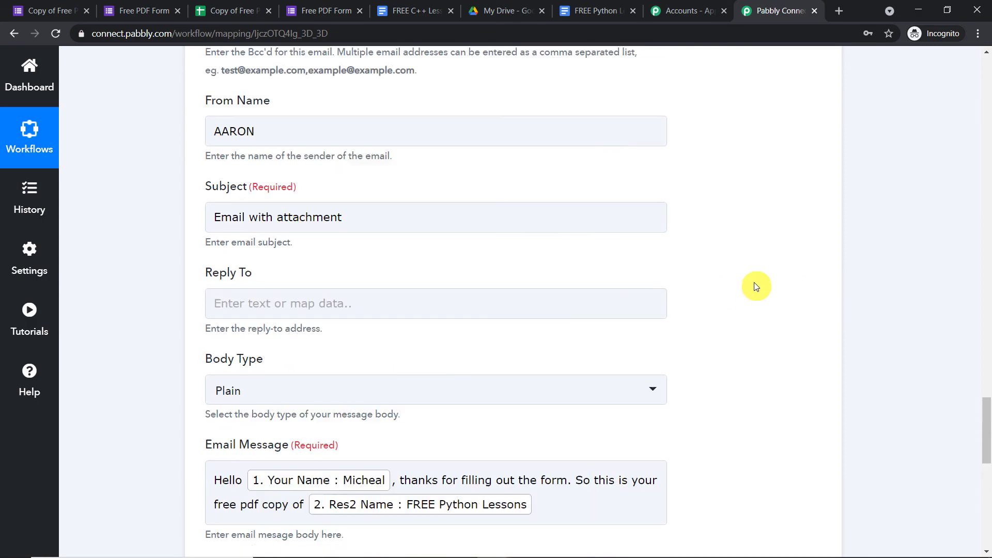
pyautogui.scroll(-3, 754, 282)
pyautogui.scroll(-10, 754, 284)
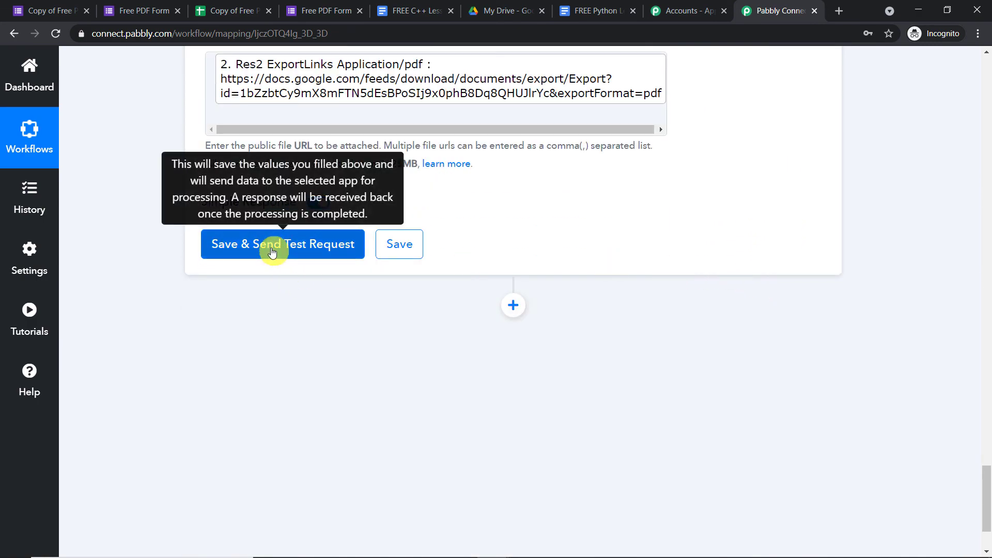
# - Save the Gmail step and send a test request, getting a response with status sent
pyautogui.click(273, 253)
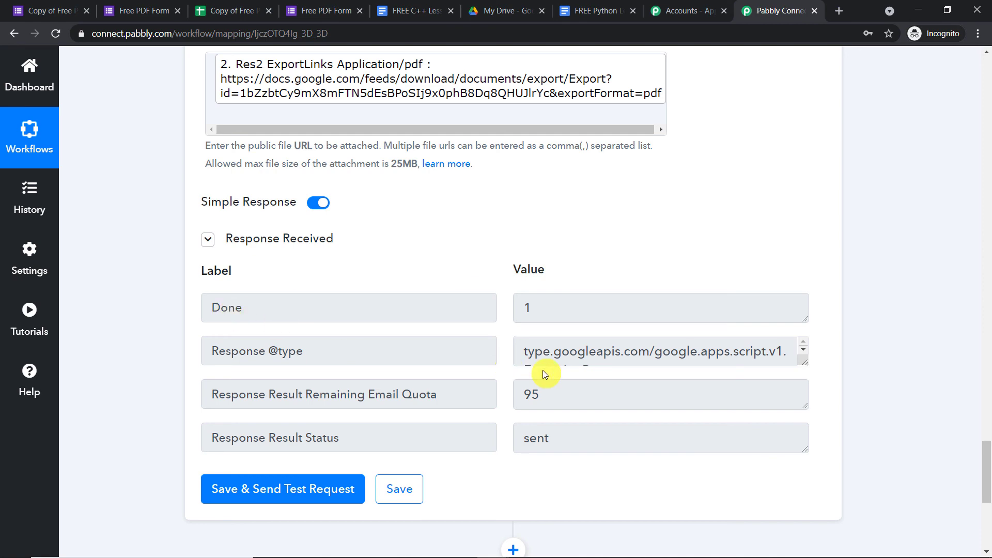
pyautogui.moveTo(486, 555)
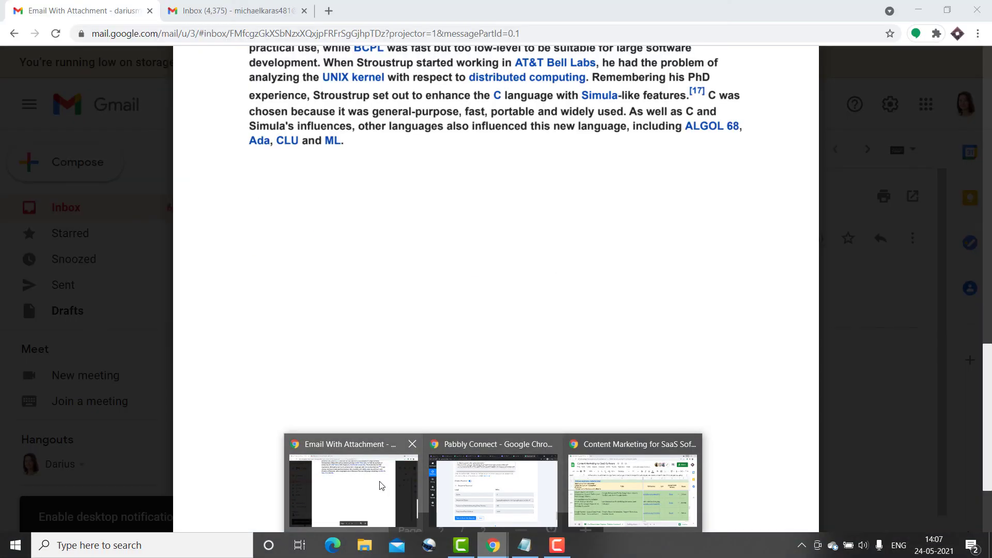
# - Reload the Gmail inbox, open the new 'Email with attachment' message and preview Export.pdf
pyautogui.click(383, 485)
pyautogui.click(227, 10)
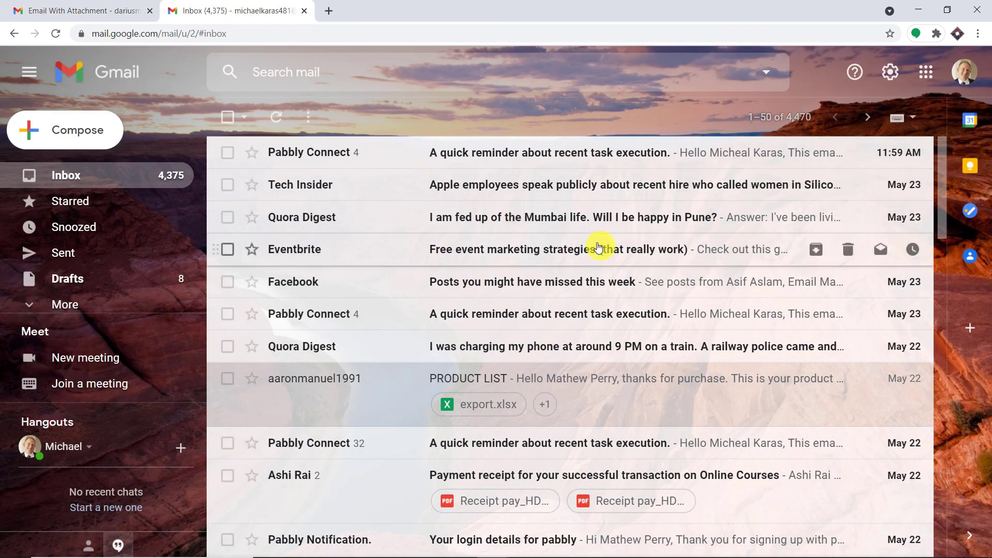
pyautogui.click(56, 33)
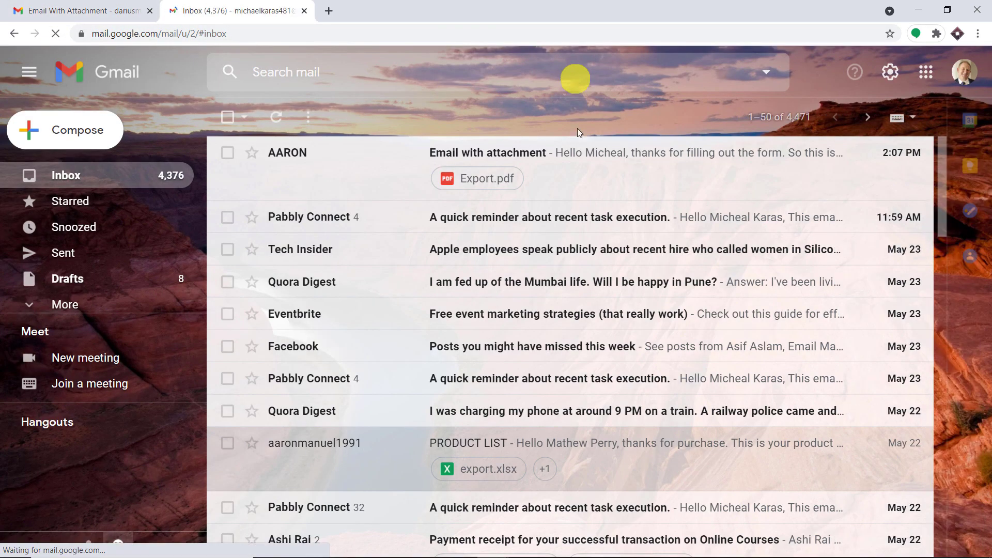
pyautogui.click(599, 178)
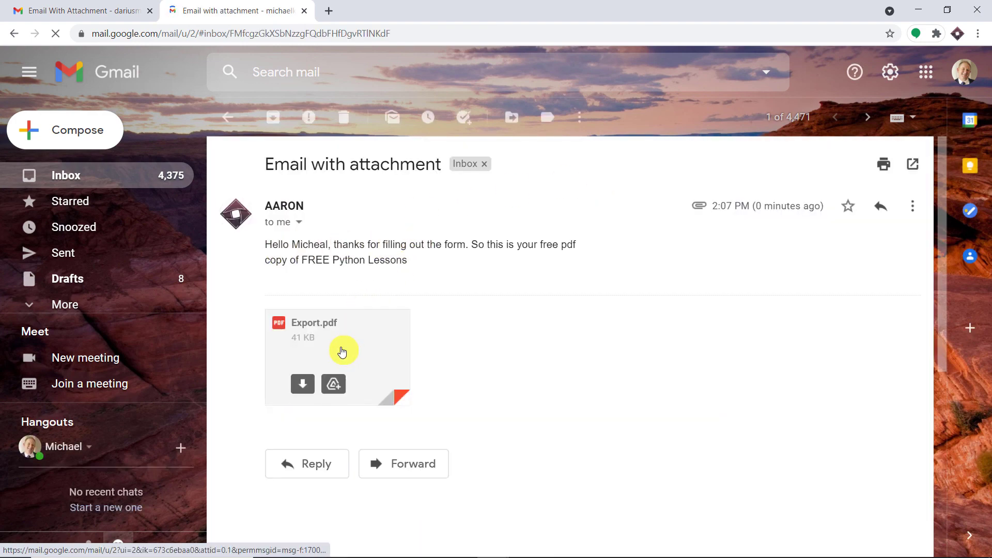
pyautogui.click(342, 352)
pyautogui.scroll(-6, 866, 182)
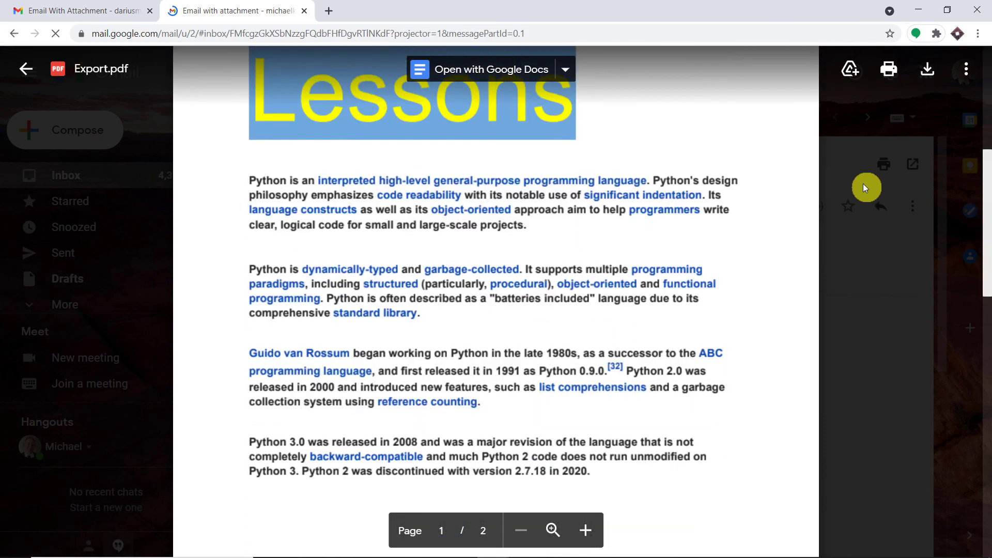
pyautogui.scroll(-5, 863, 184)
pyautogui.scroll(10, 860, 185)
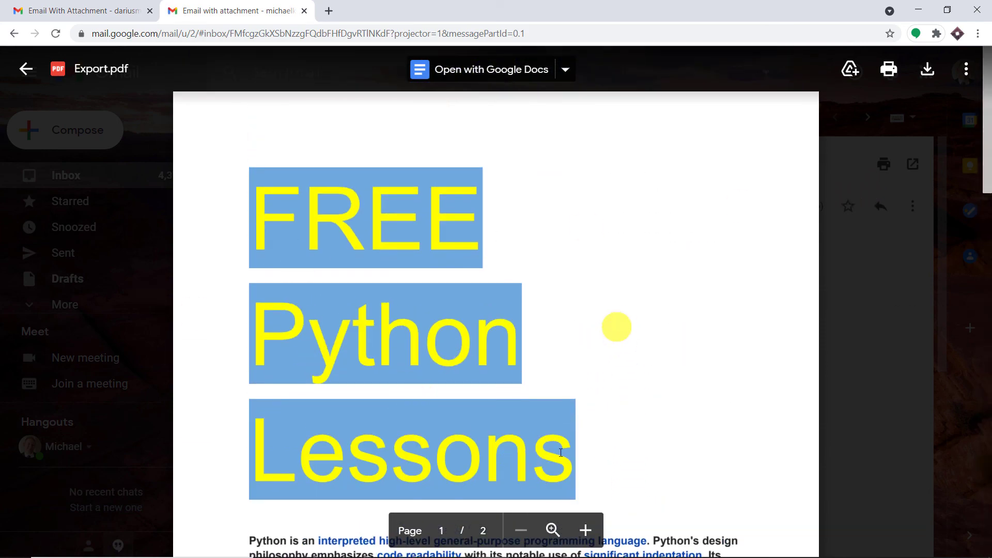
pyautogui.moveTo(514, 555)
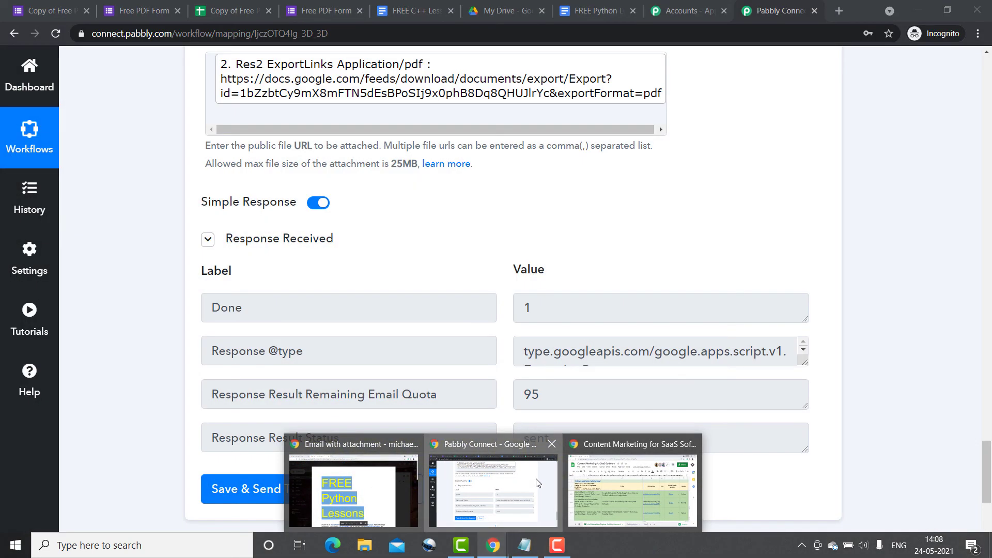
# - Collapse the Gmail, Google Drive and Google Forms step cards in the workflow
pyautogui.click(493, 488)
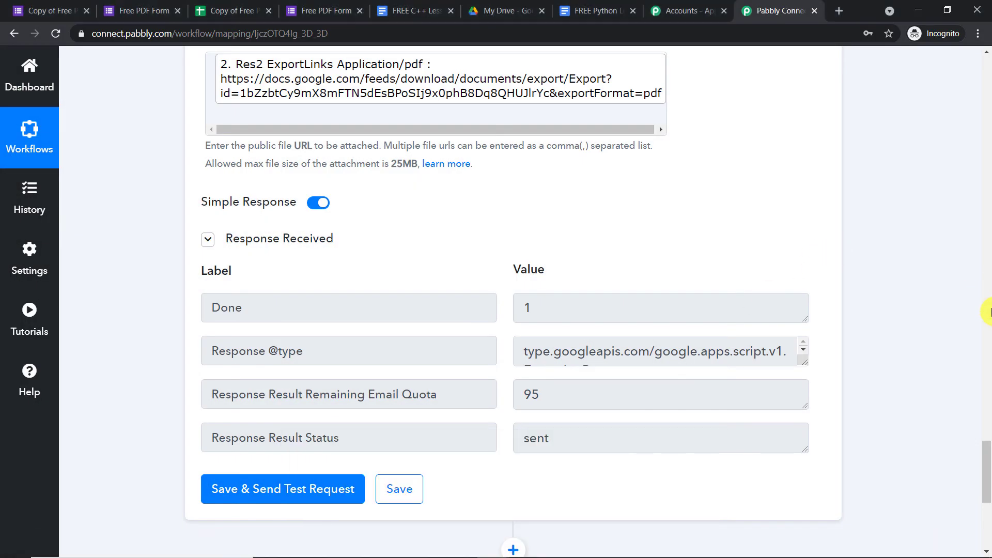
pyautogui.scroll(20, 989, 313)
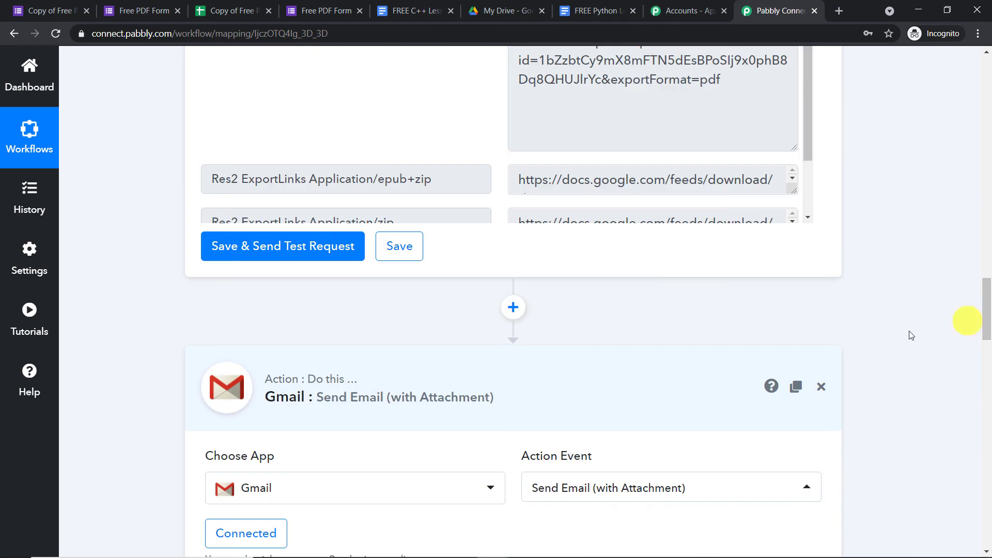
pyautogui.click(563, 397)
pyautogui.scroll(8, 990, 325)
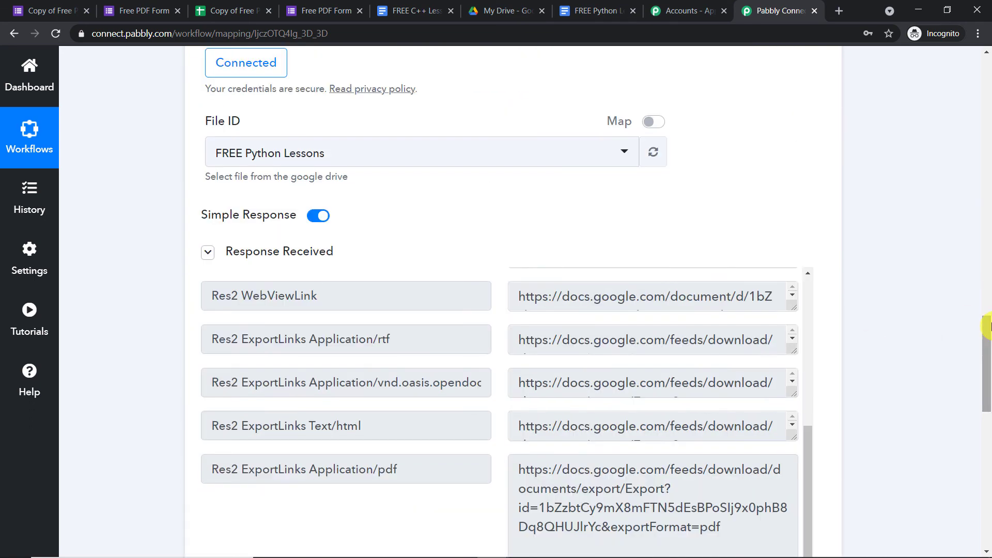
pyautogui.scroll(10, 987, 326)
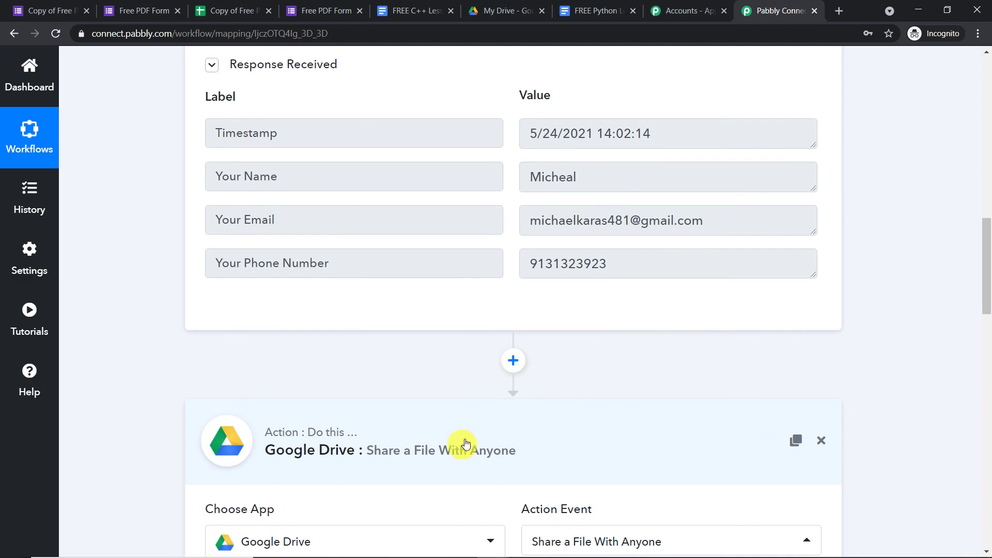
pyautogui.click(455, 444)
pyautogui.scroll(15, 987, 273)
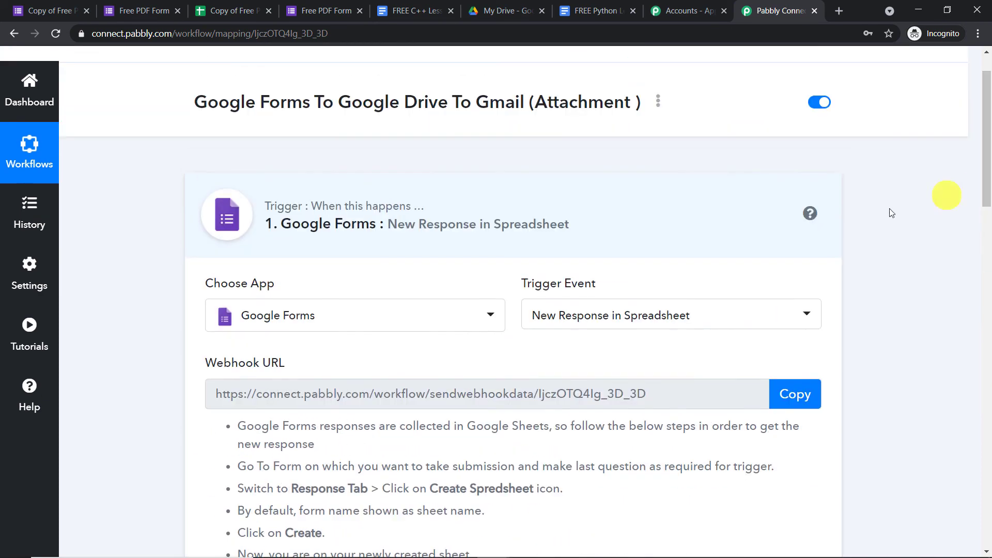
pyautogui.click(439, 232)
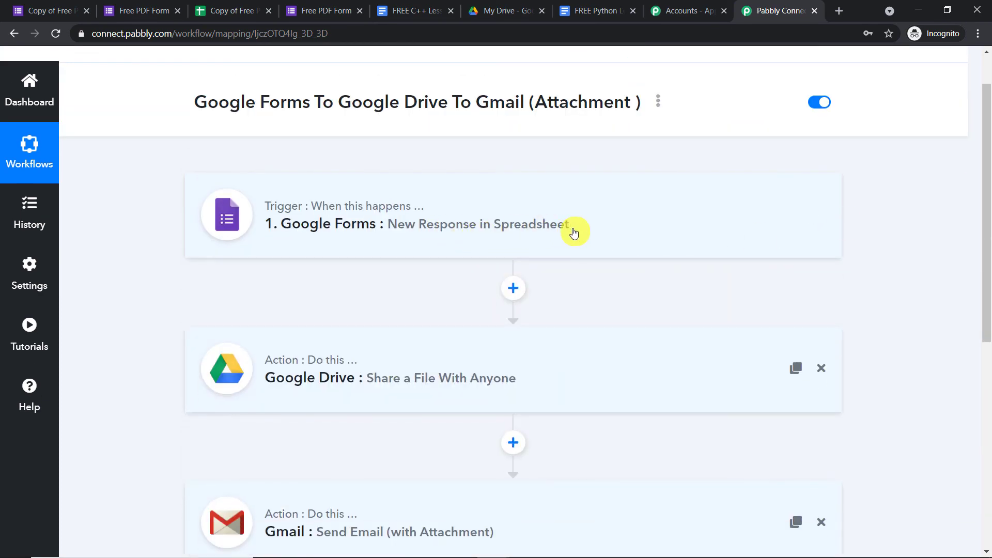
pyautogui.scroll(-1, 576, 232)
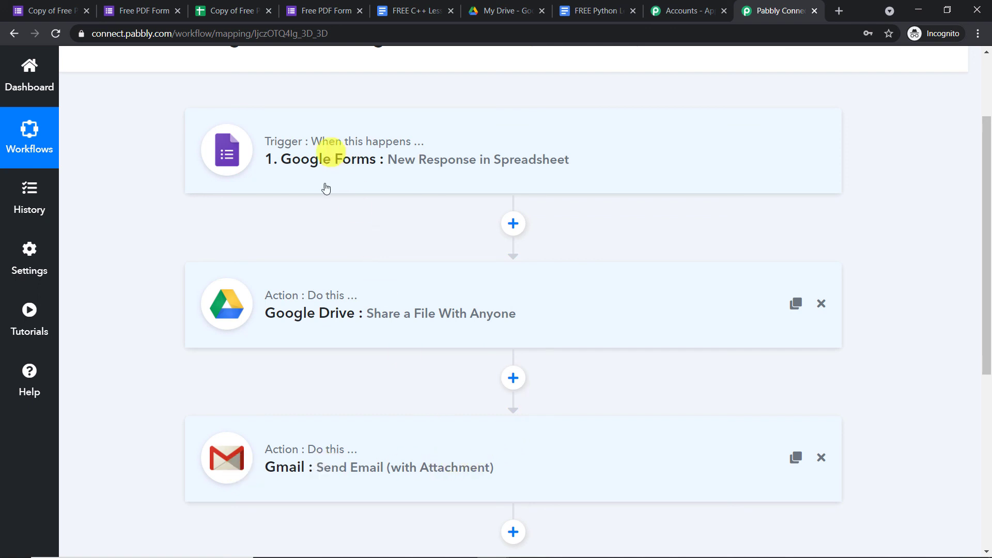
pyautogui.moveTo(343, 455)
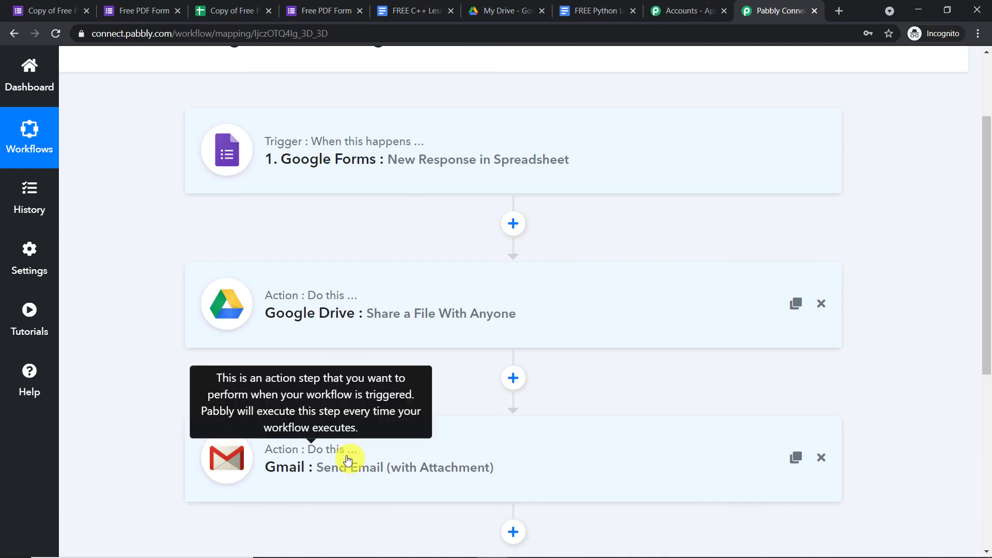